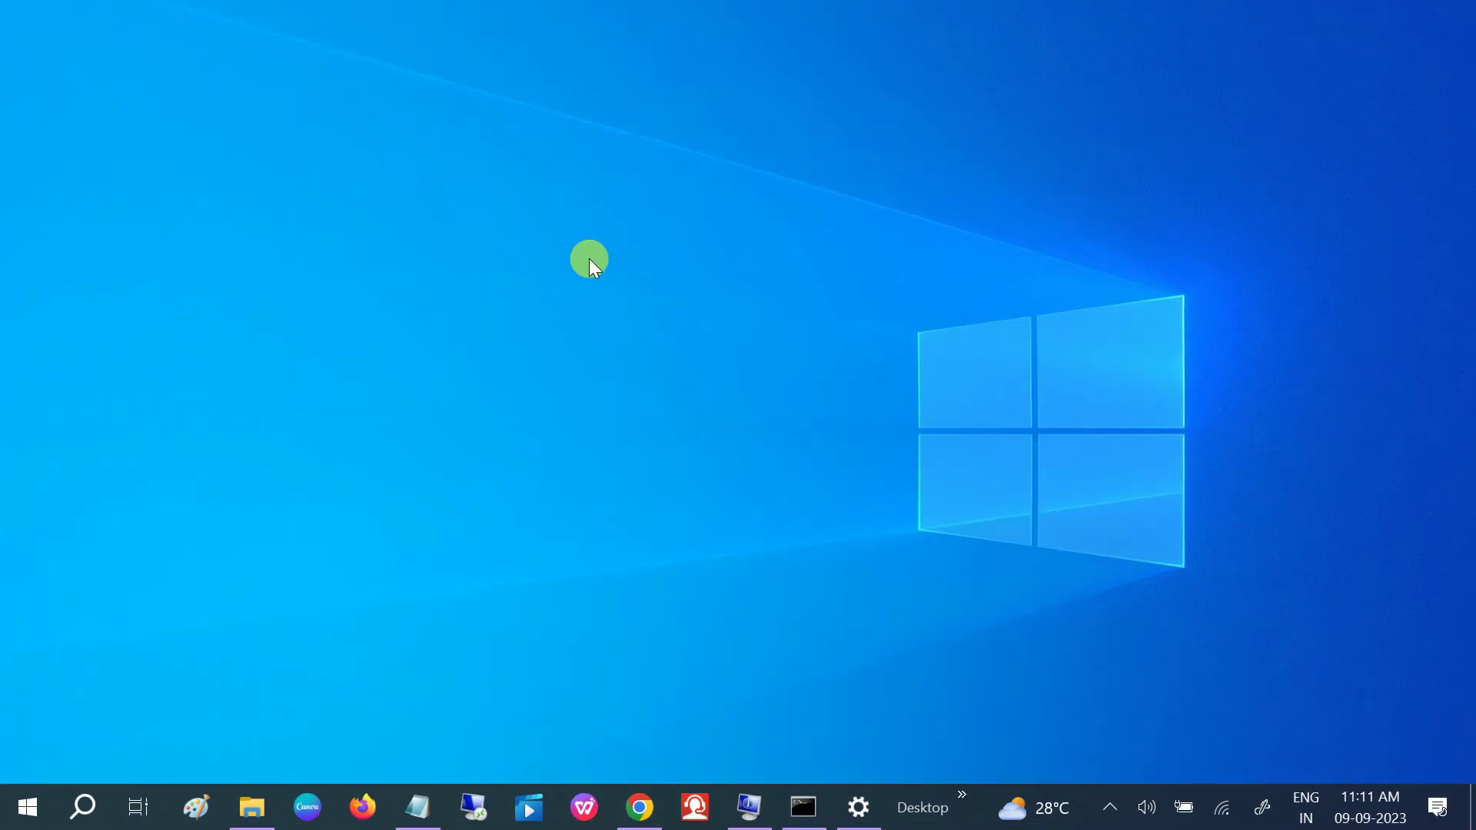
Step: Open the Windows search panel from the taskbar Search button
click(92, 817)
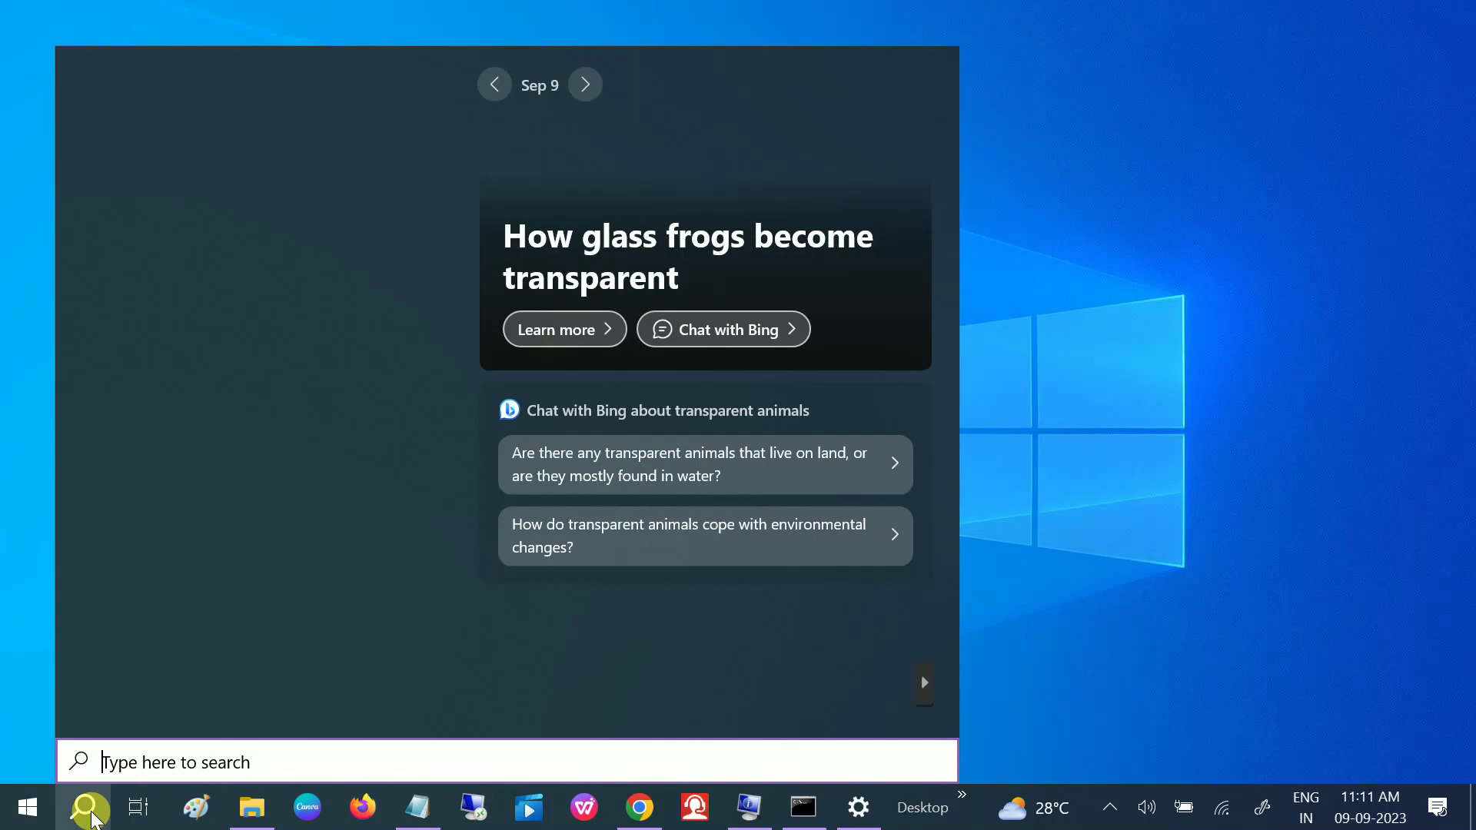
Step: Launch Chrome, Google 'msvcp140.dll download', and open the DLL-files.com result
text(goo)
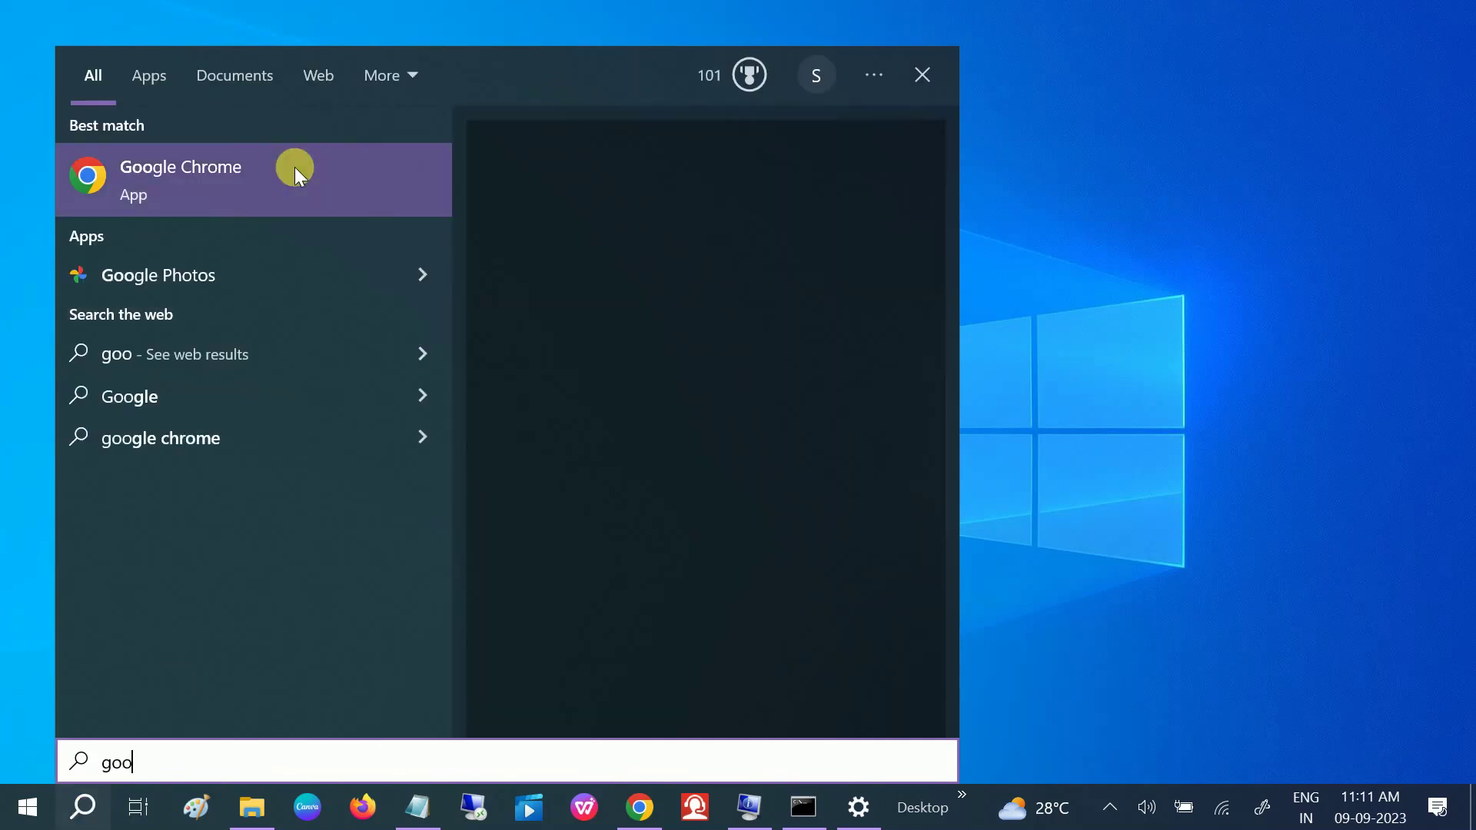
click(294, 167)
click(246, 67)
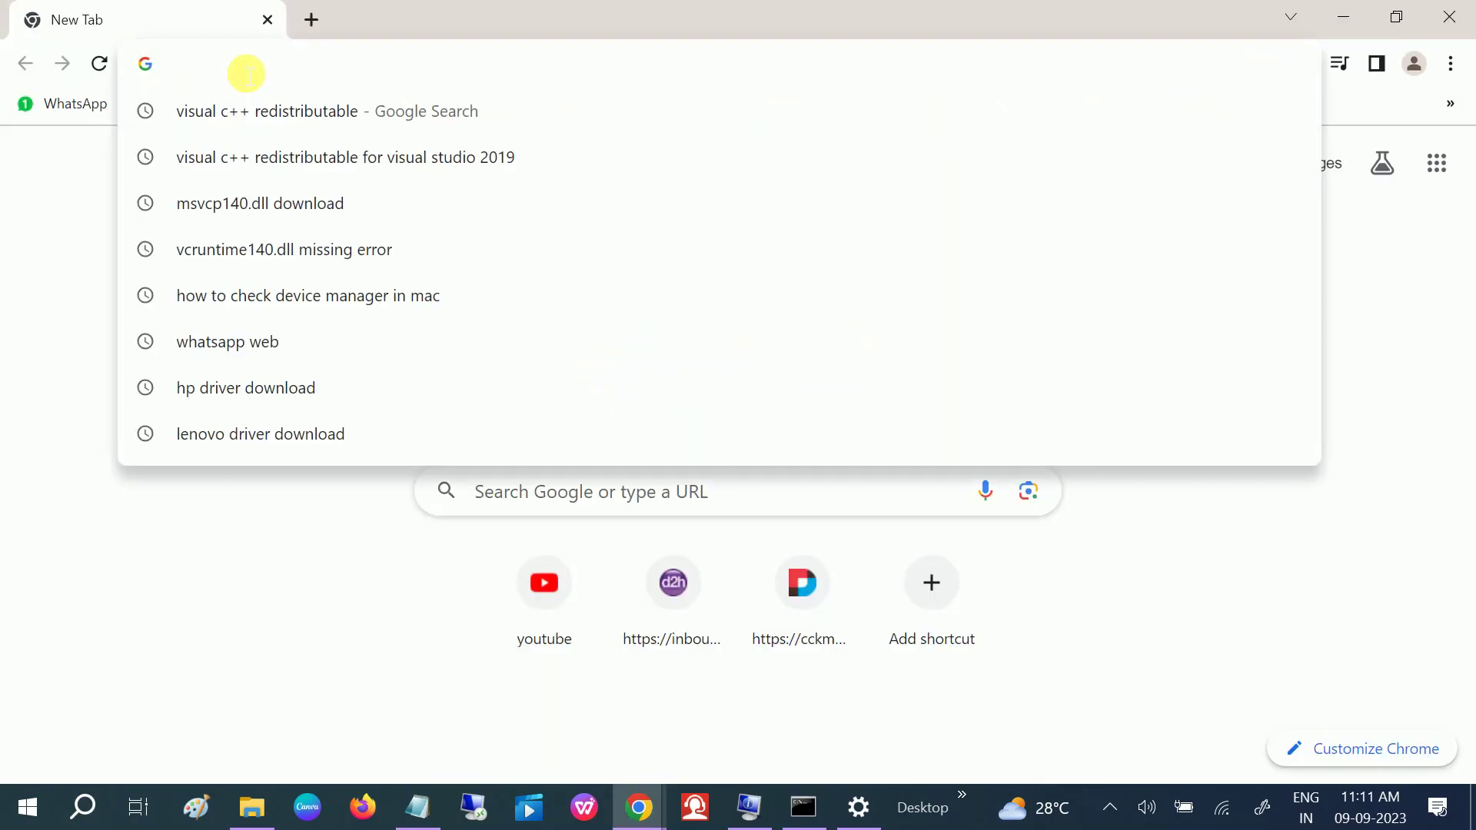
text(msvcp140.dll)
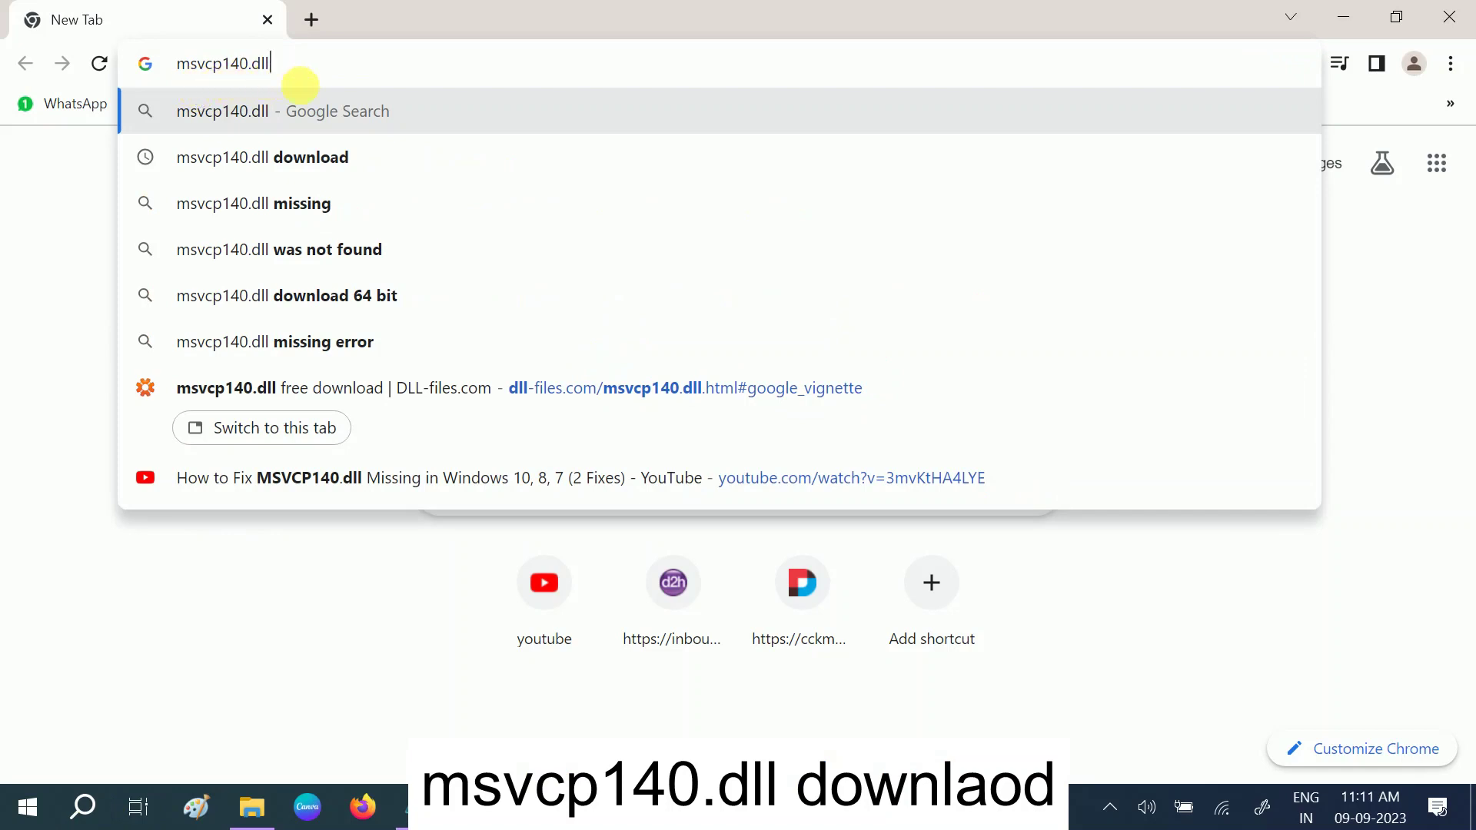
key(Down)
click(308, 164)
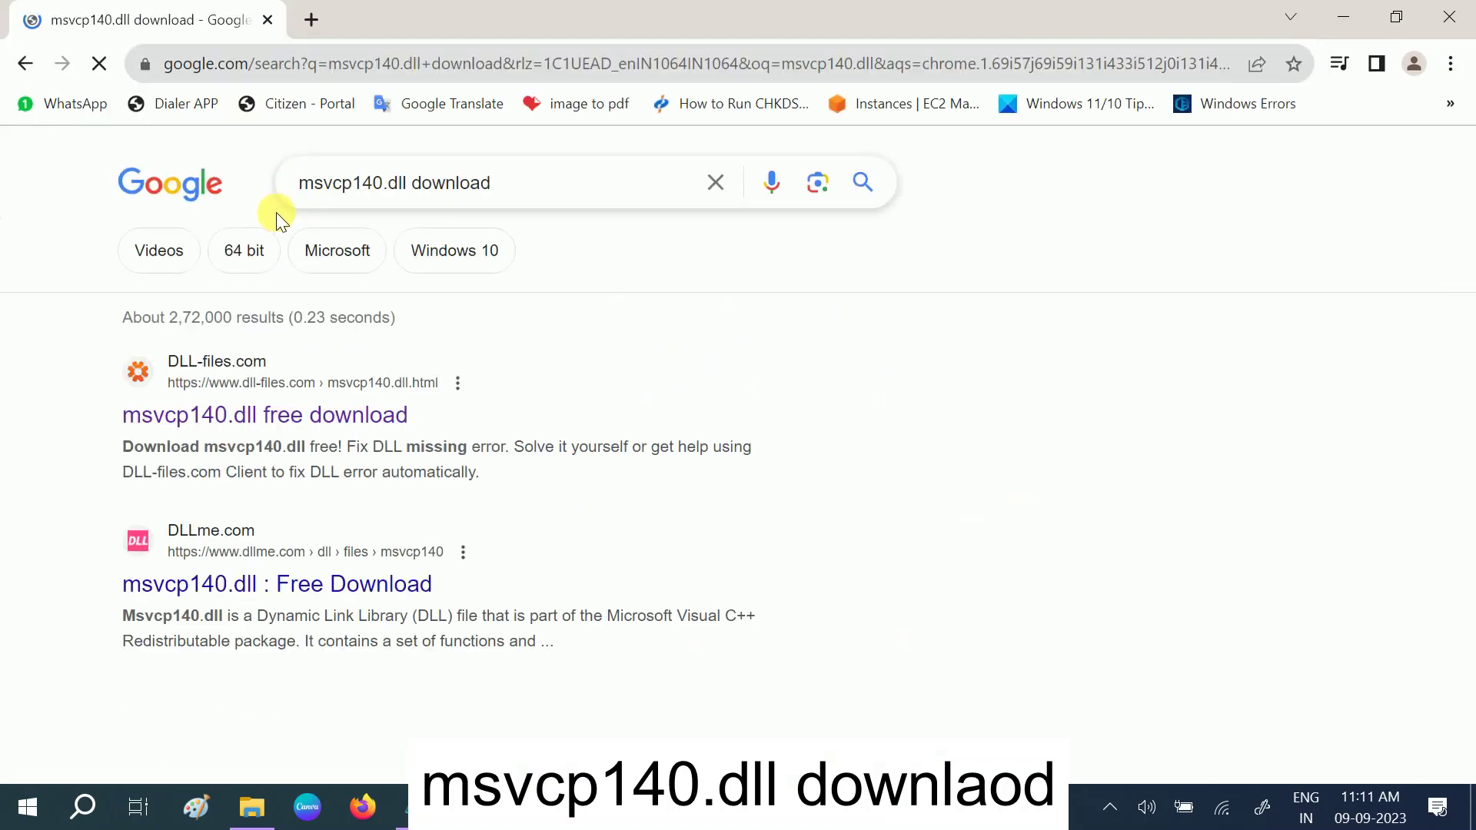
click(202, 415)
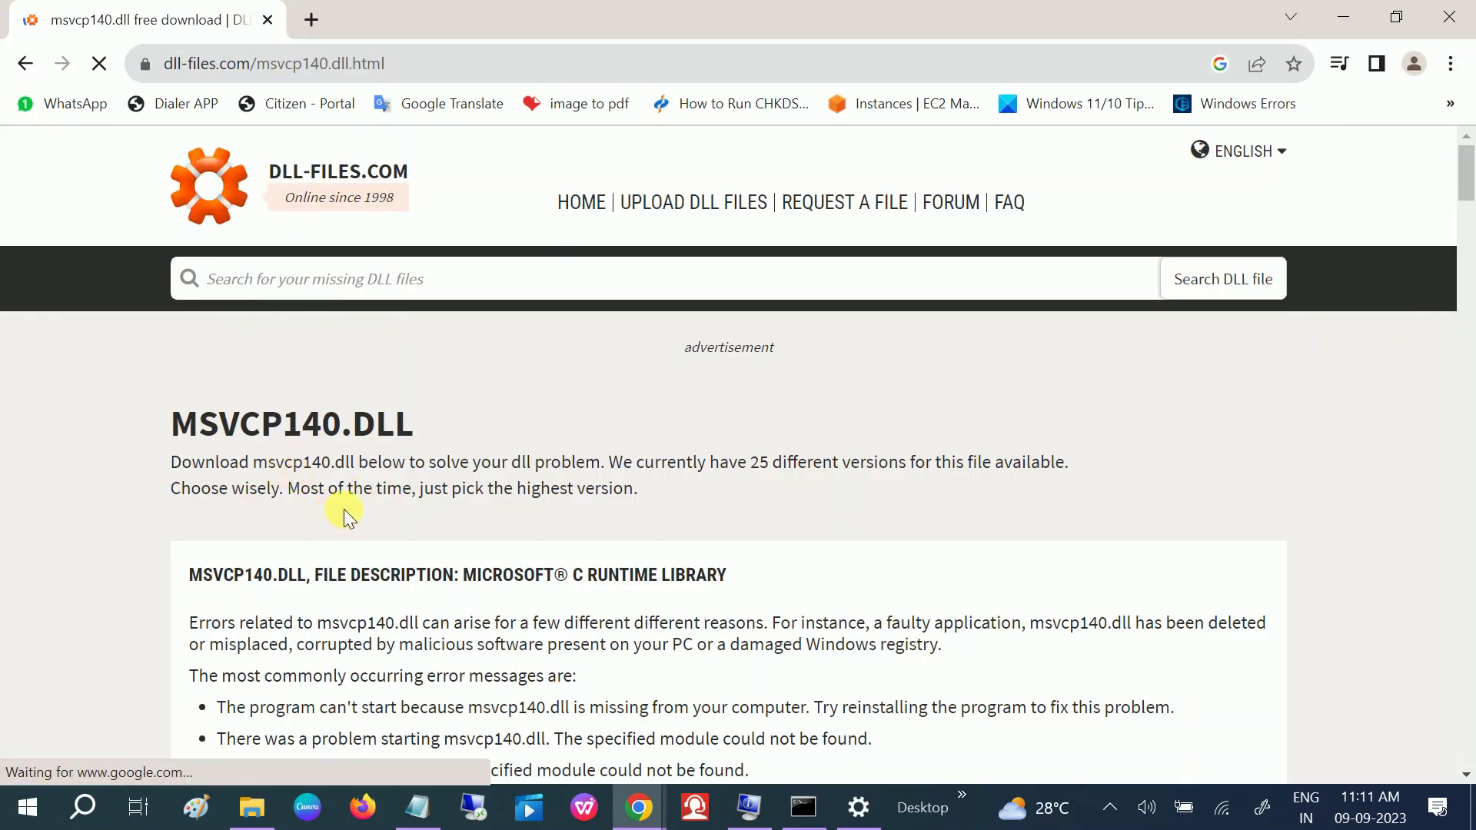
Step: Highlight the 64-bit msvcp140.dll version 14.26.28804.1 details, then open System Information
scroll(344, 509, down, 9)
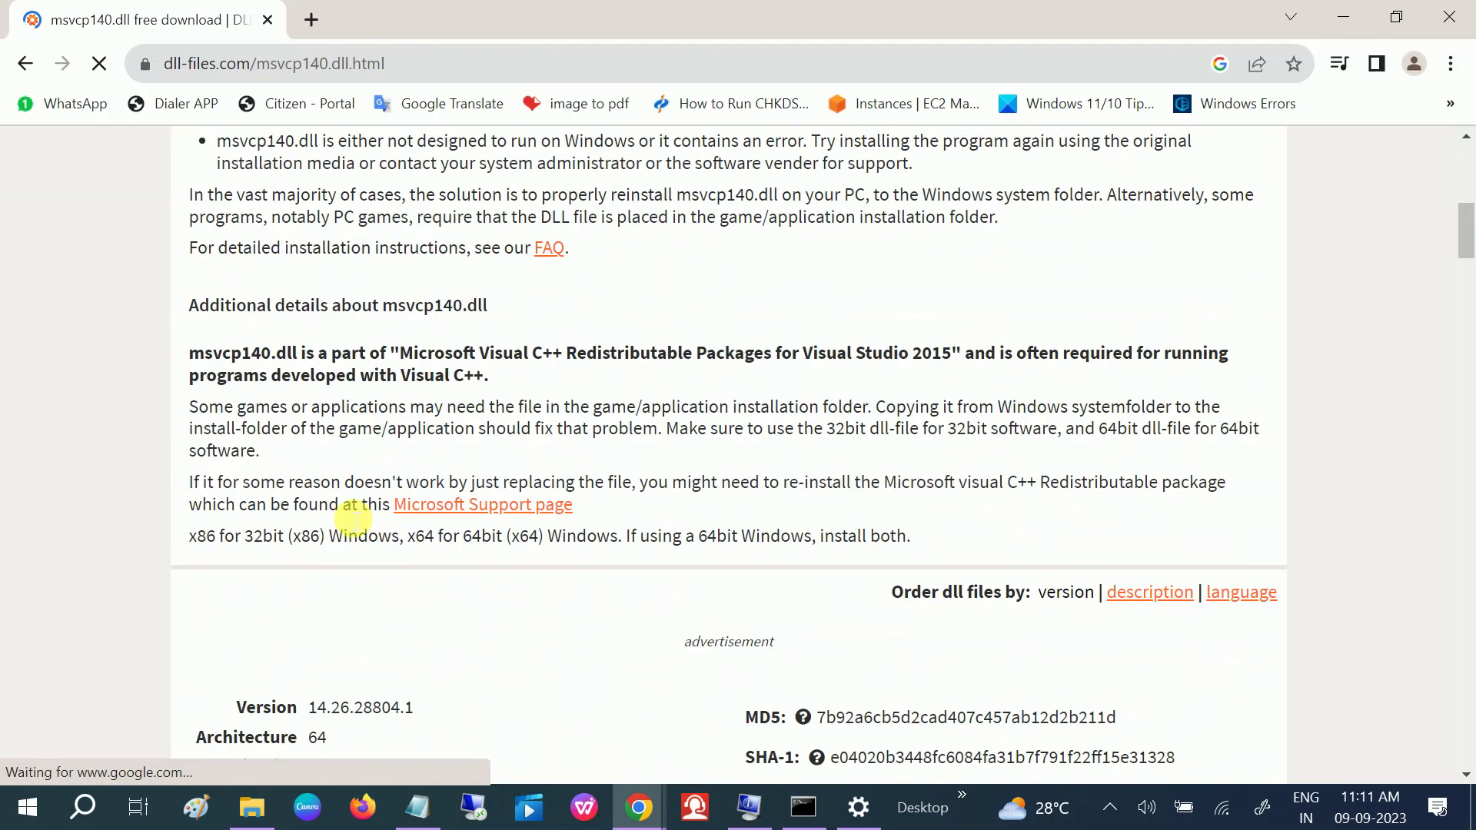
scroll(352, 520, down, 6)
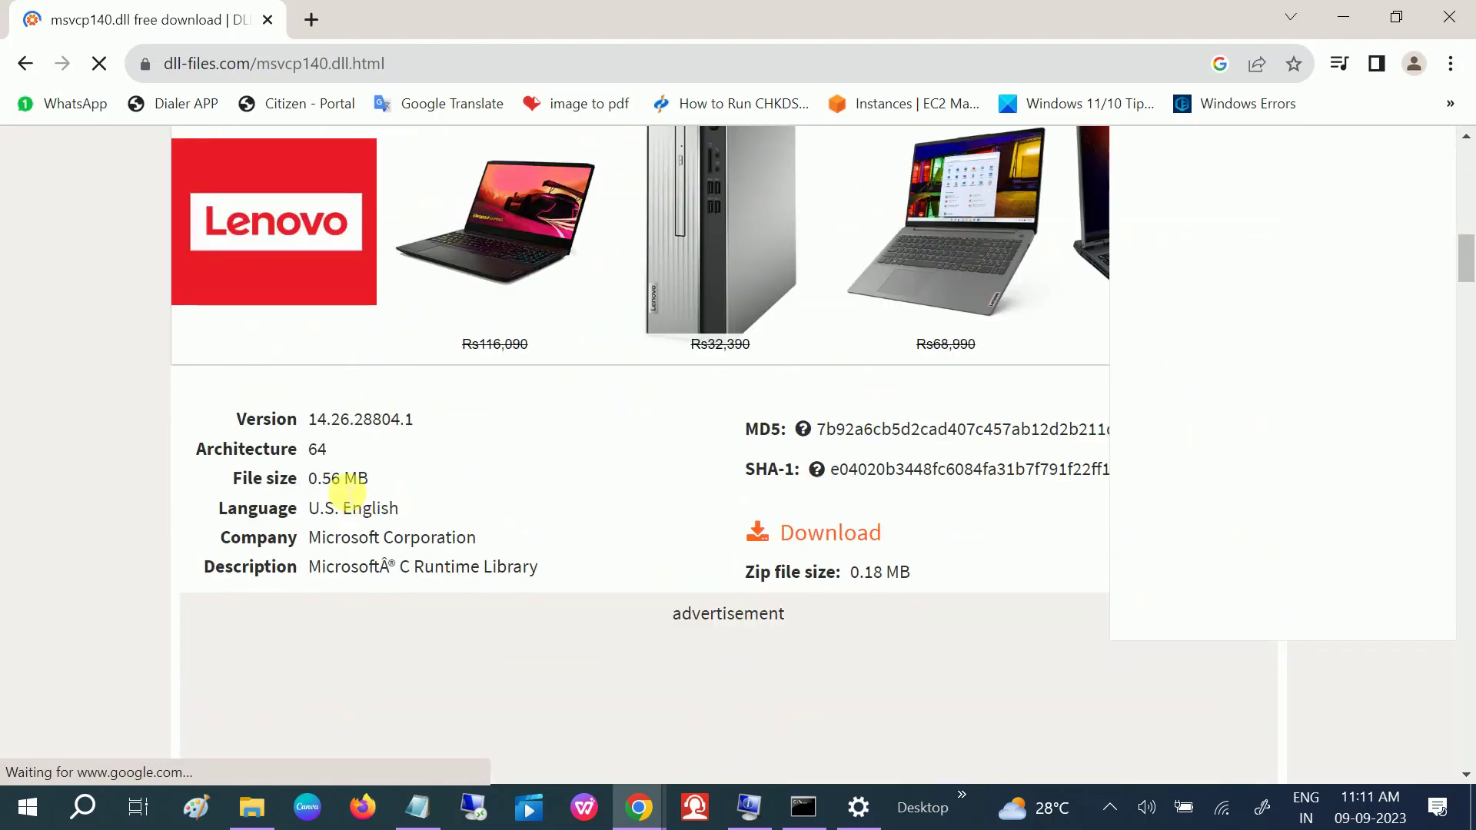
drag(319, 453, 333, 478)
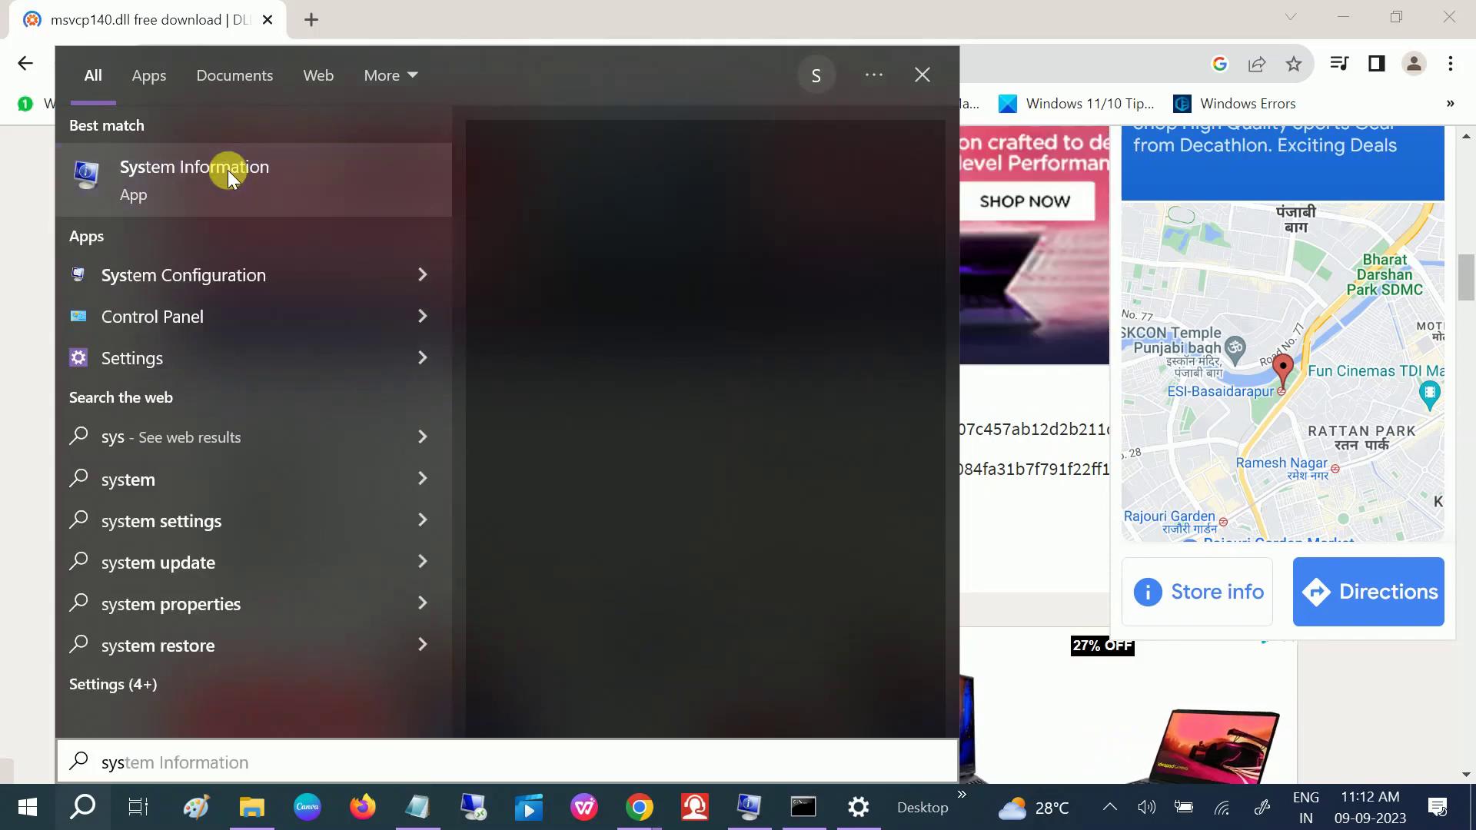
click(228, 169)
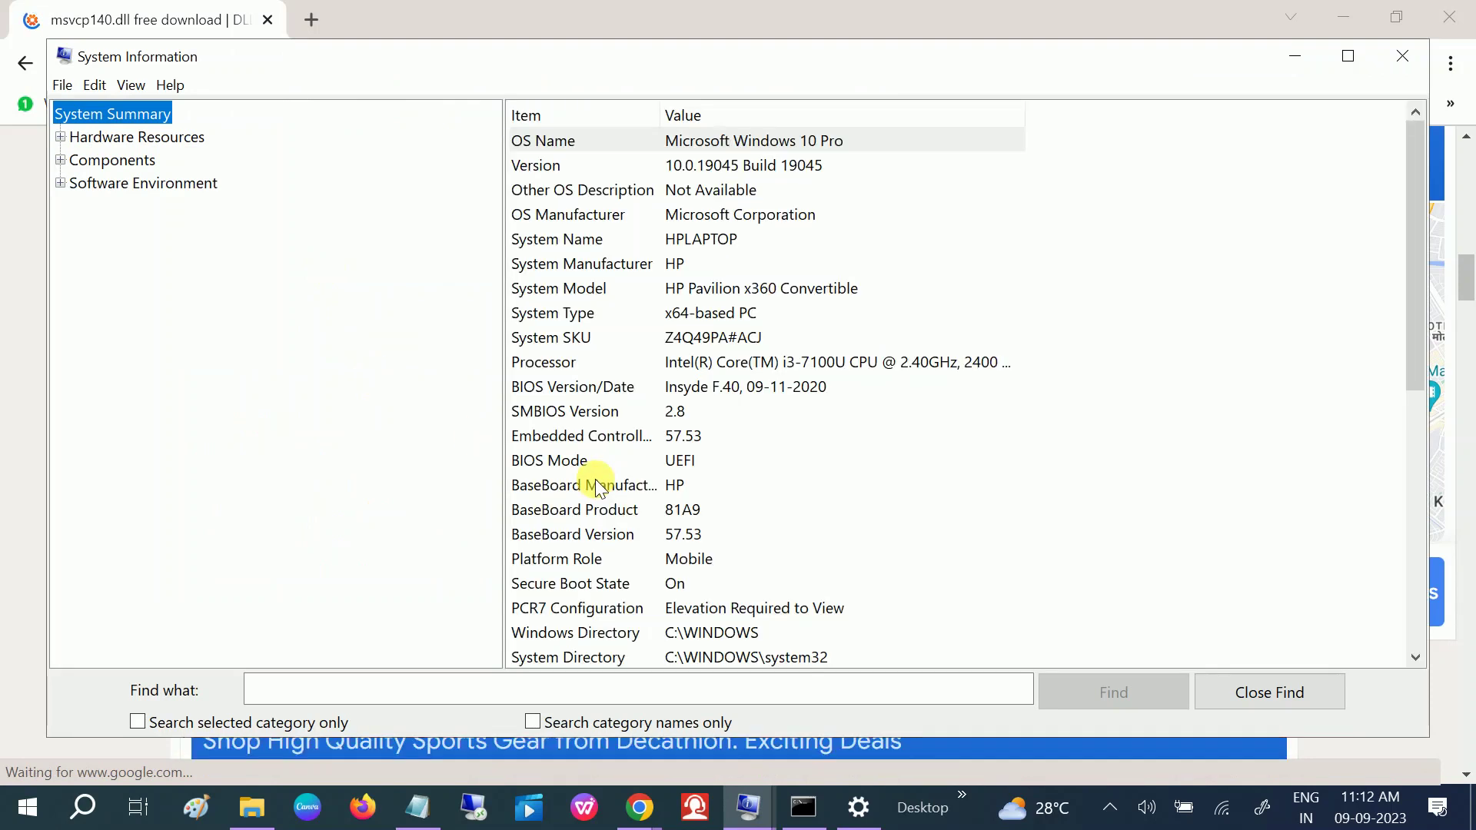
Step: Point out the System Type value reading x64-based PC
click(547, 317)
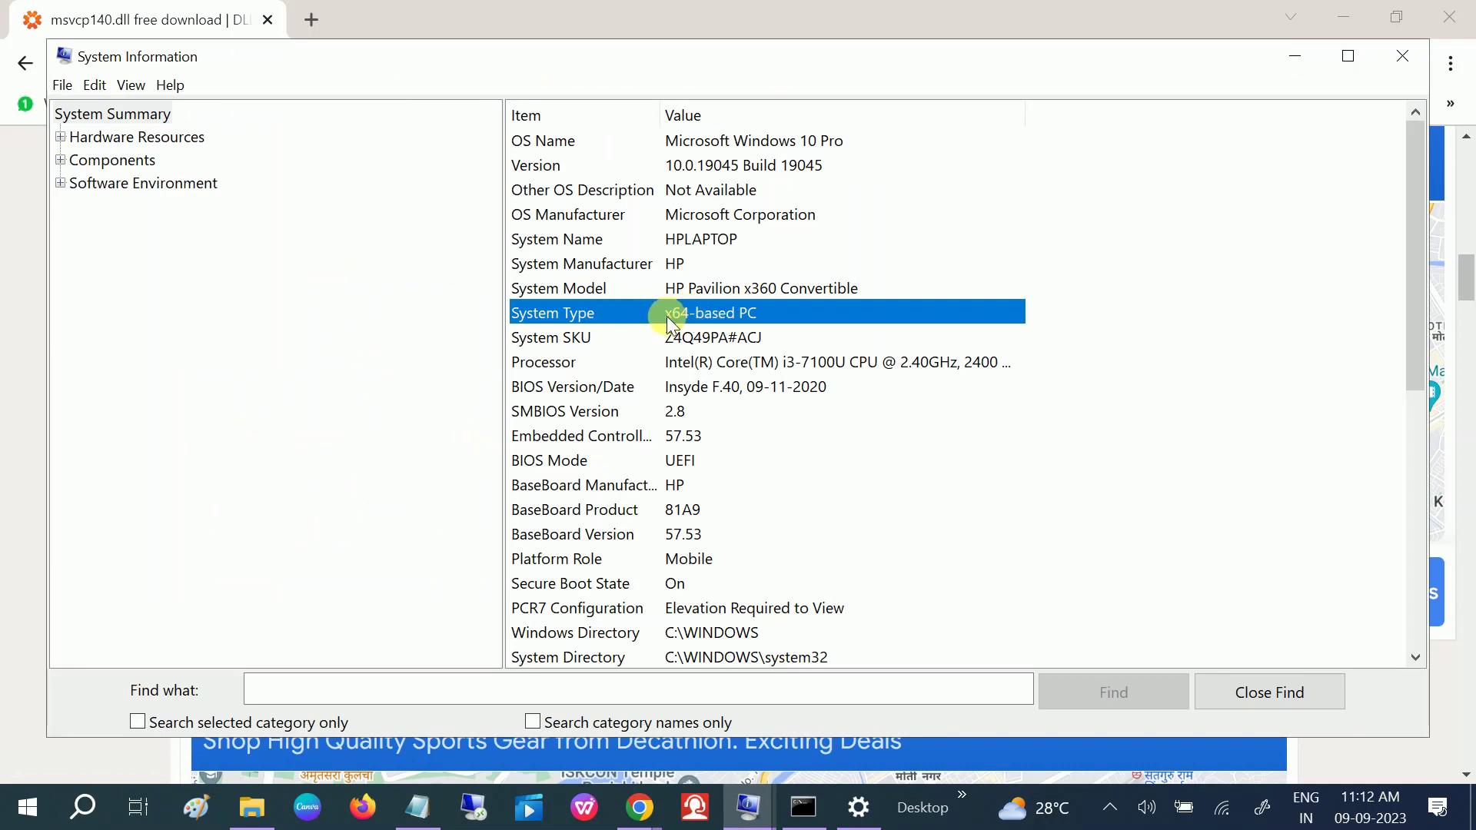
Step: Back on DLL-files.com, download the 64-bit msvcp140.dll version 14.26.28804.1
click(1294, 56)
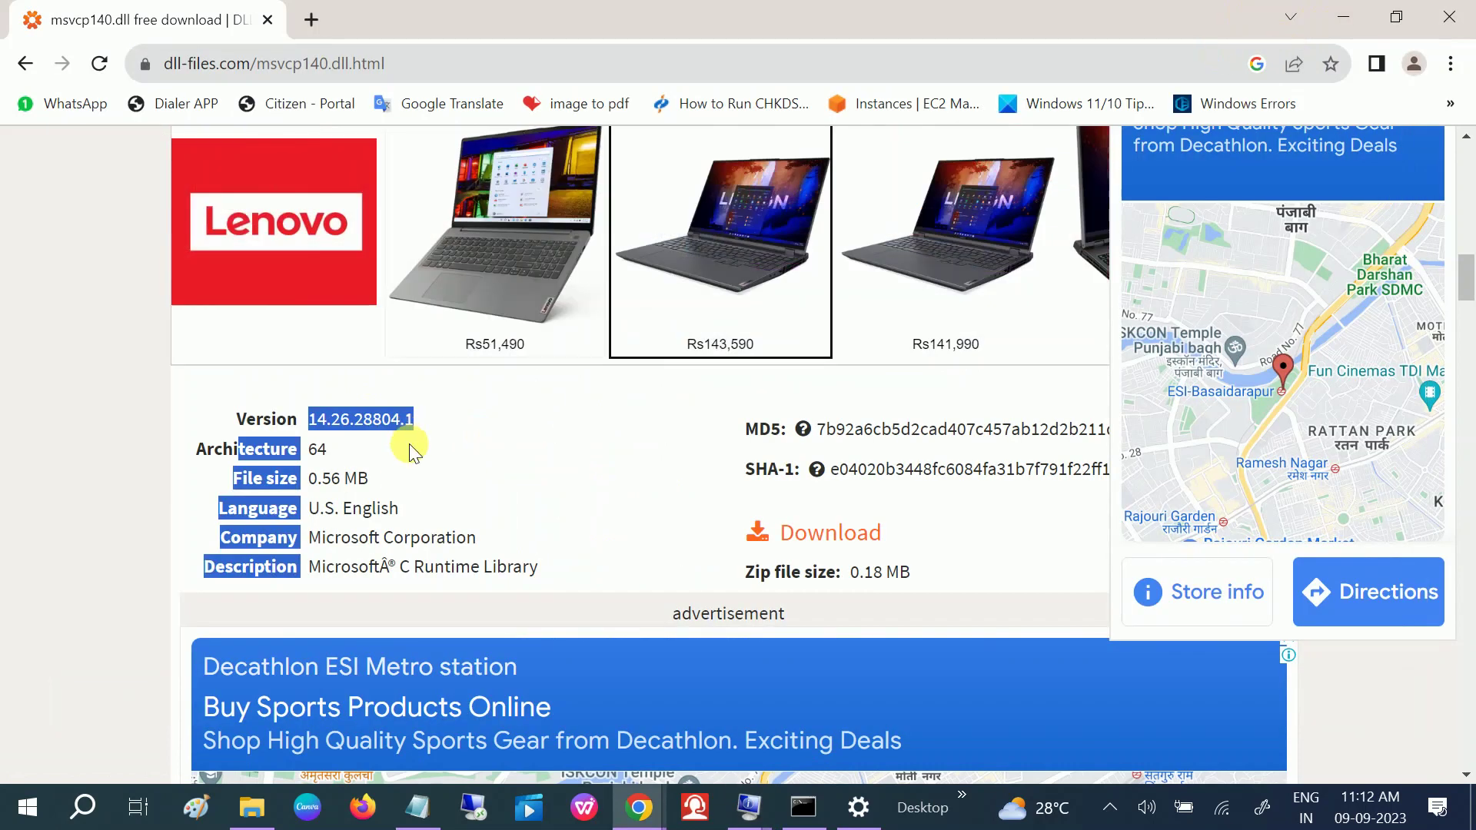
click(394, 471)
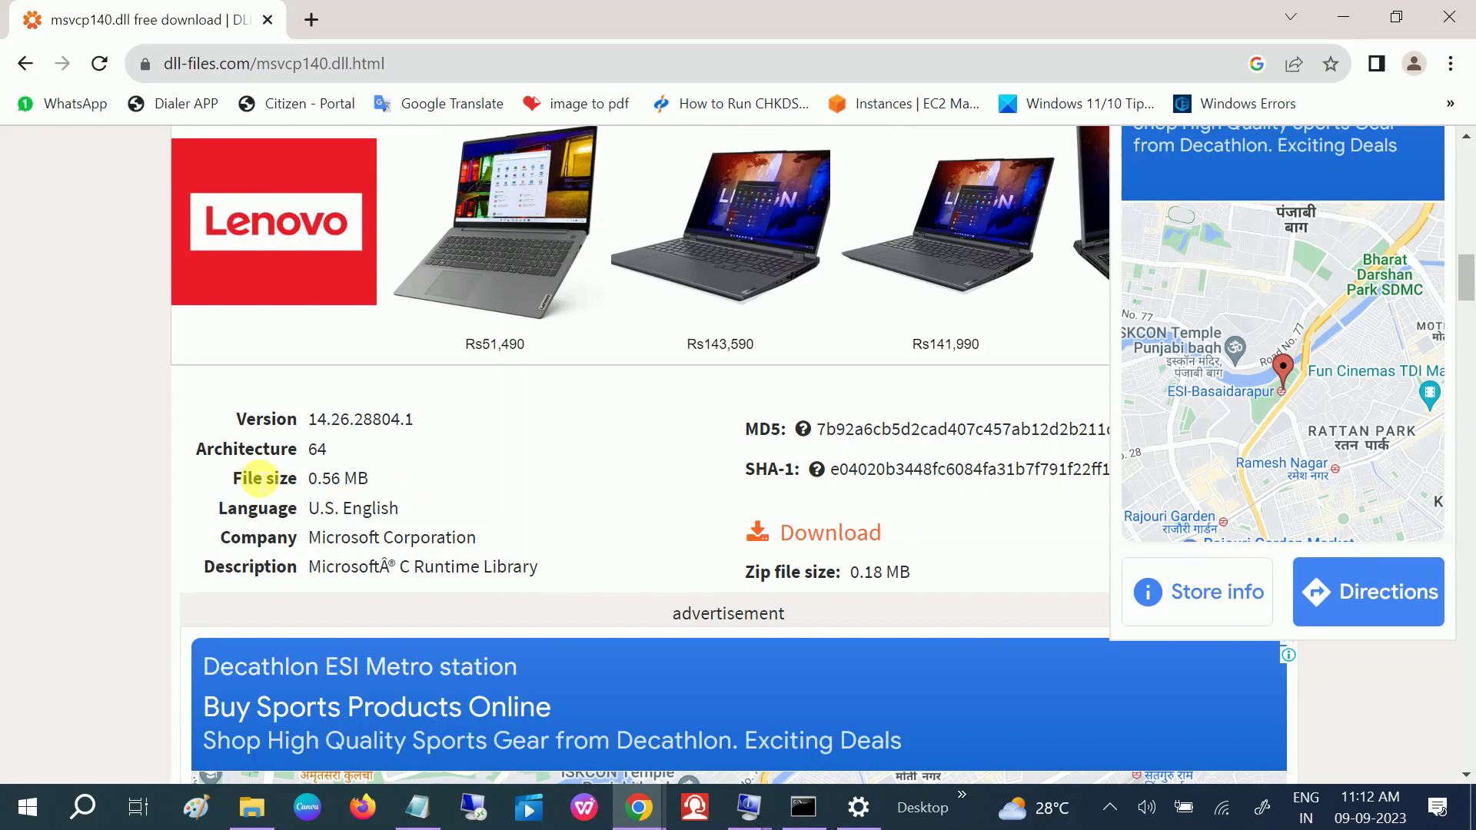
double_click(318, 449)
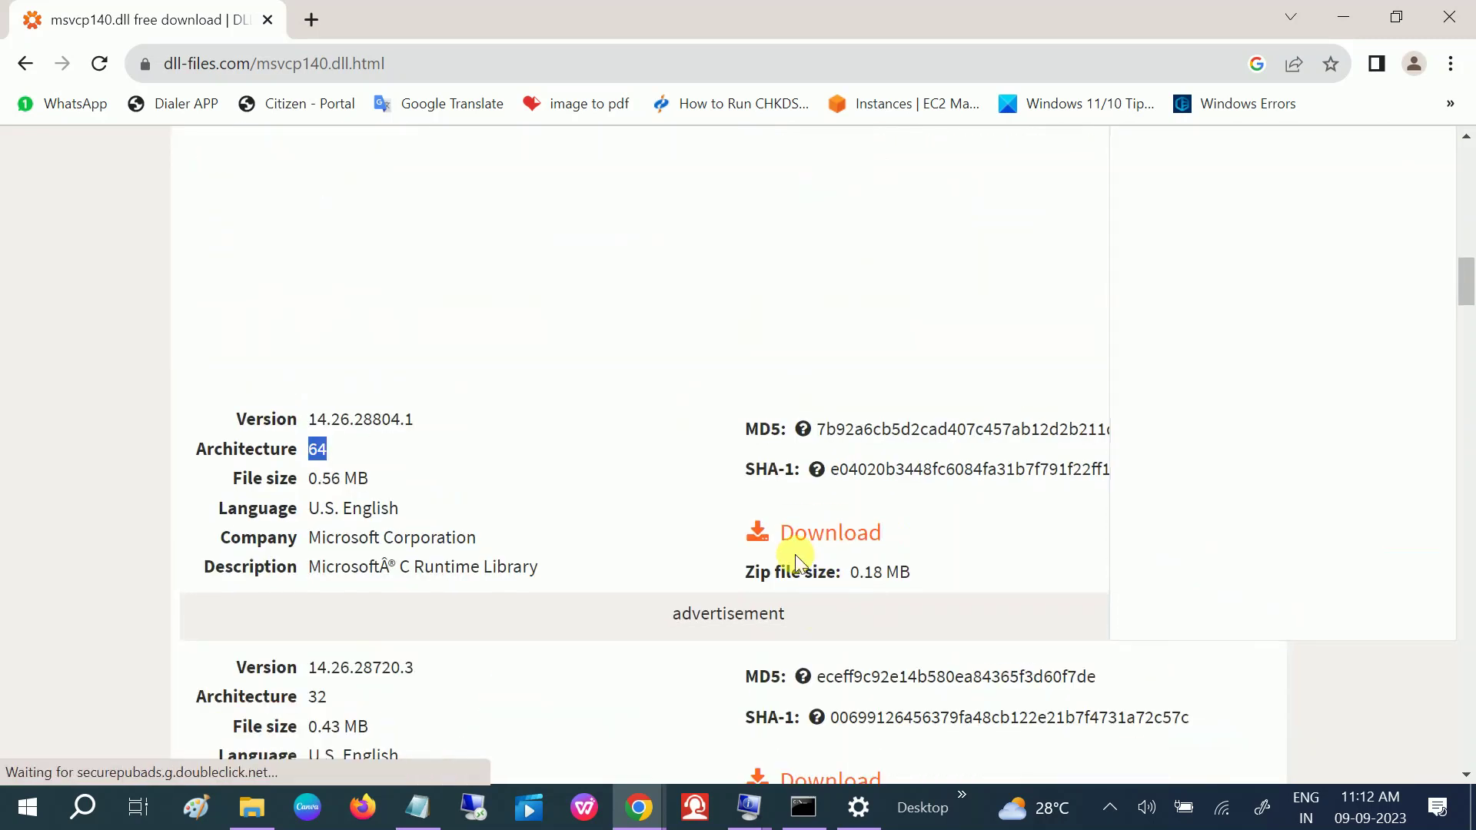
click(835, 547)
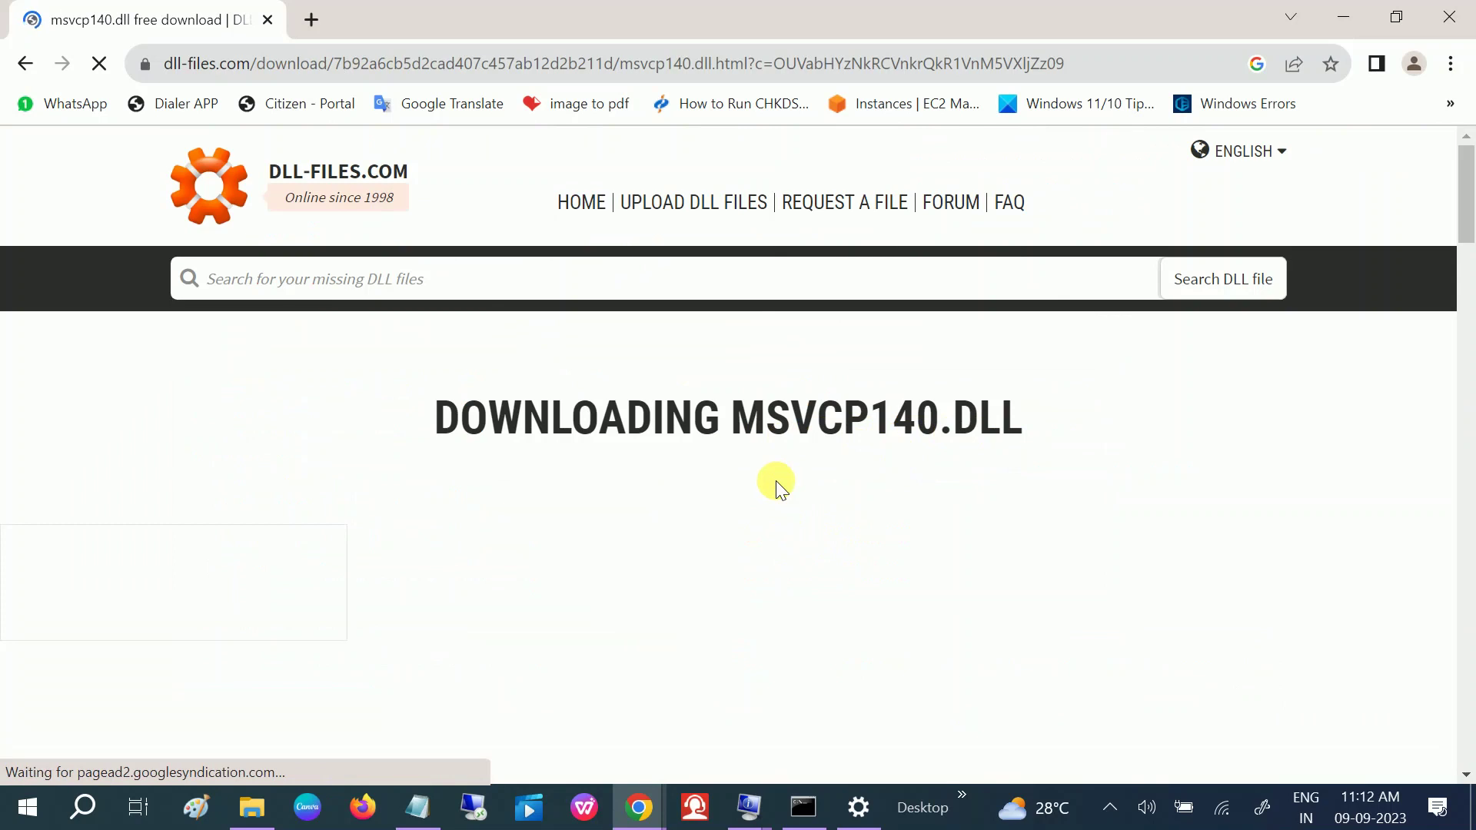
Step: Read the Step 2 instructions: 32-bit DLLs go to SysWOW64, 64-bit to System32
scroll(777, 482, down, 5)
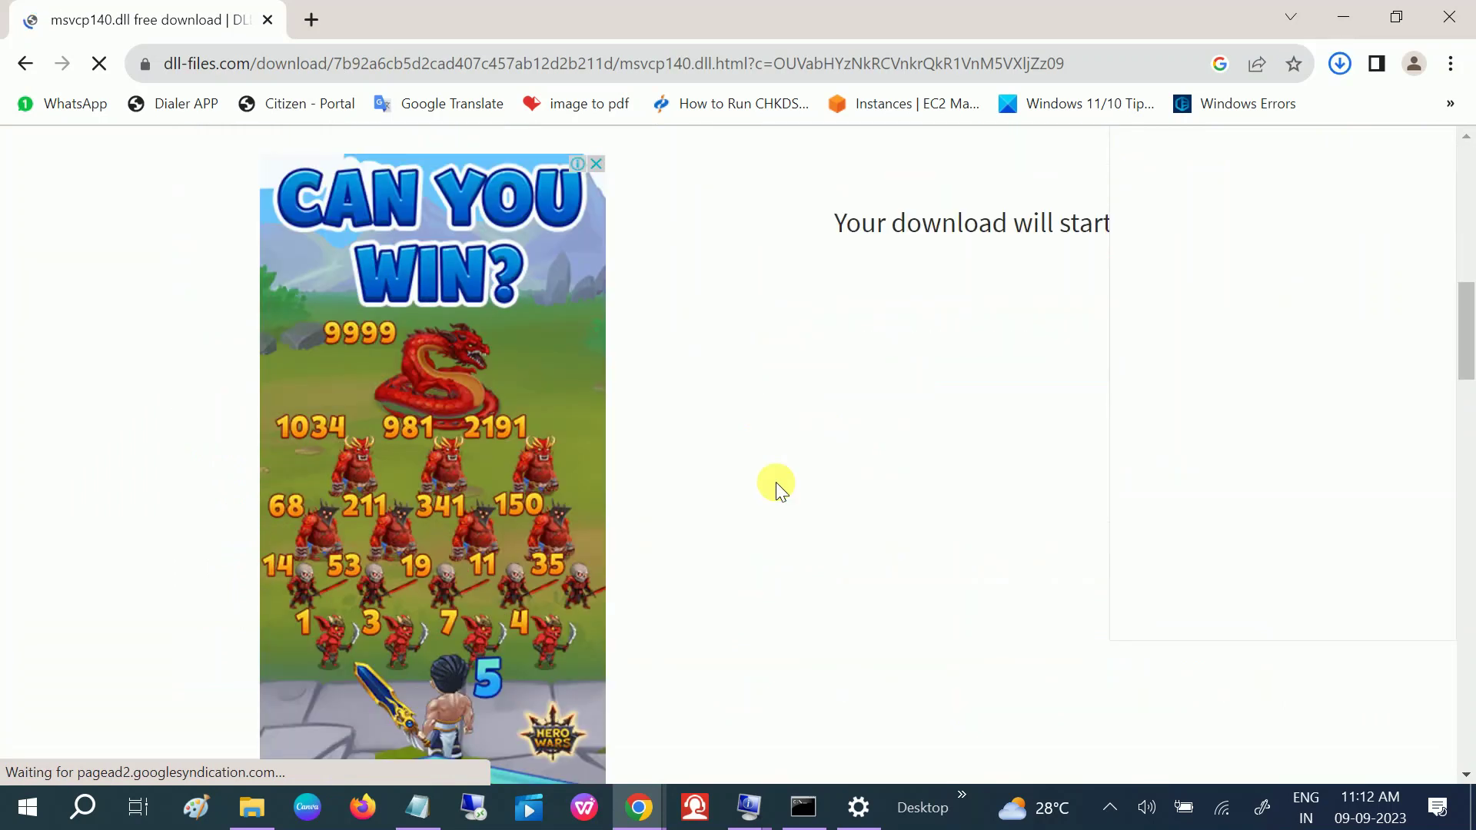
scroll(777, 482, down, 8)
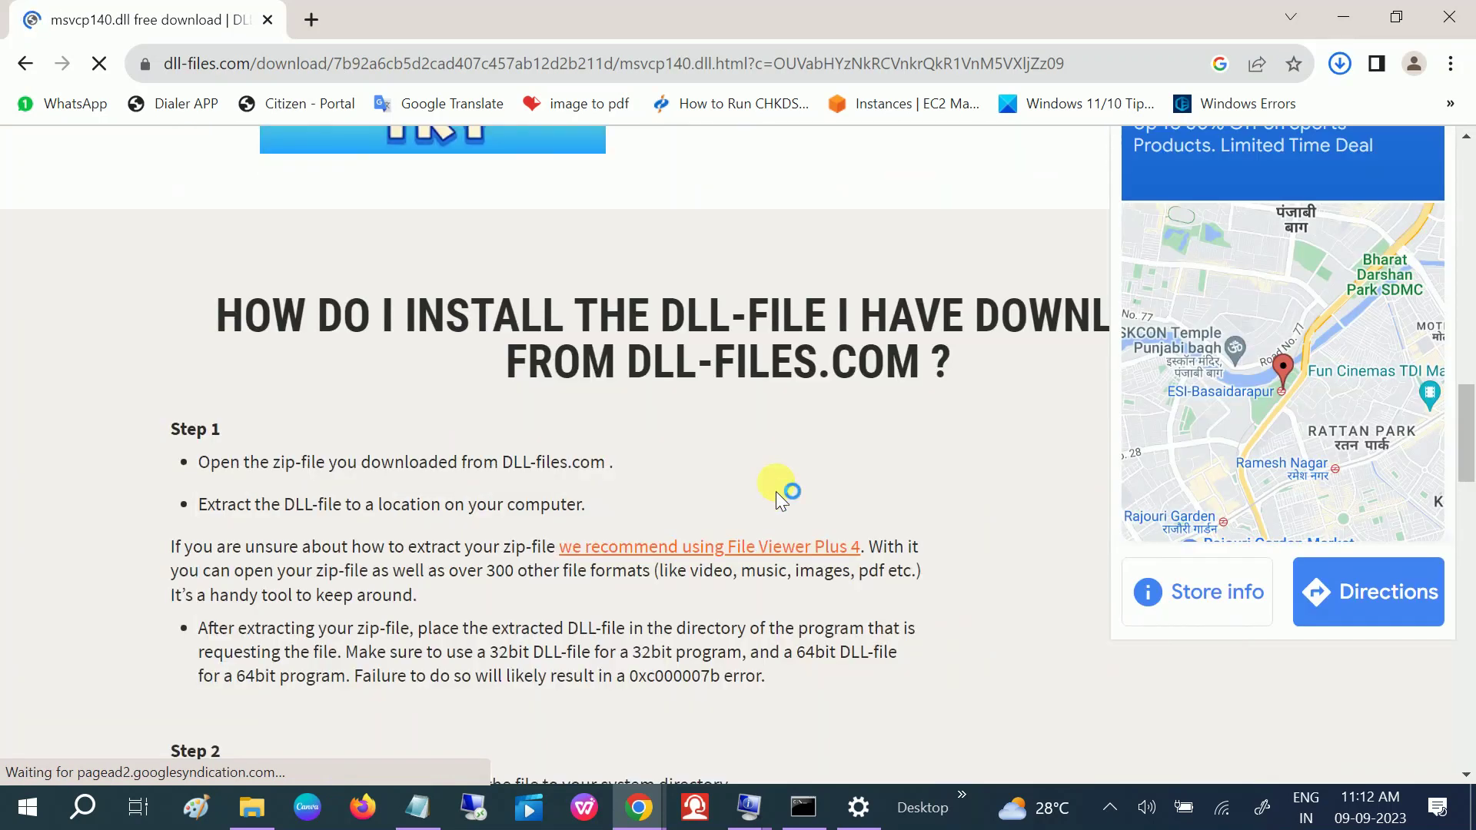
scroll(776, 492, down, 4)
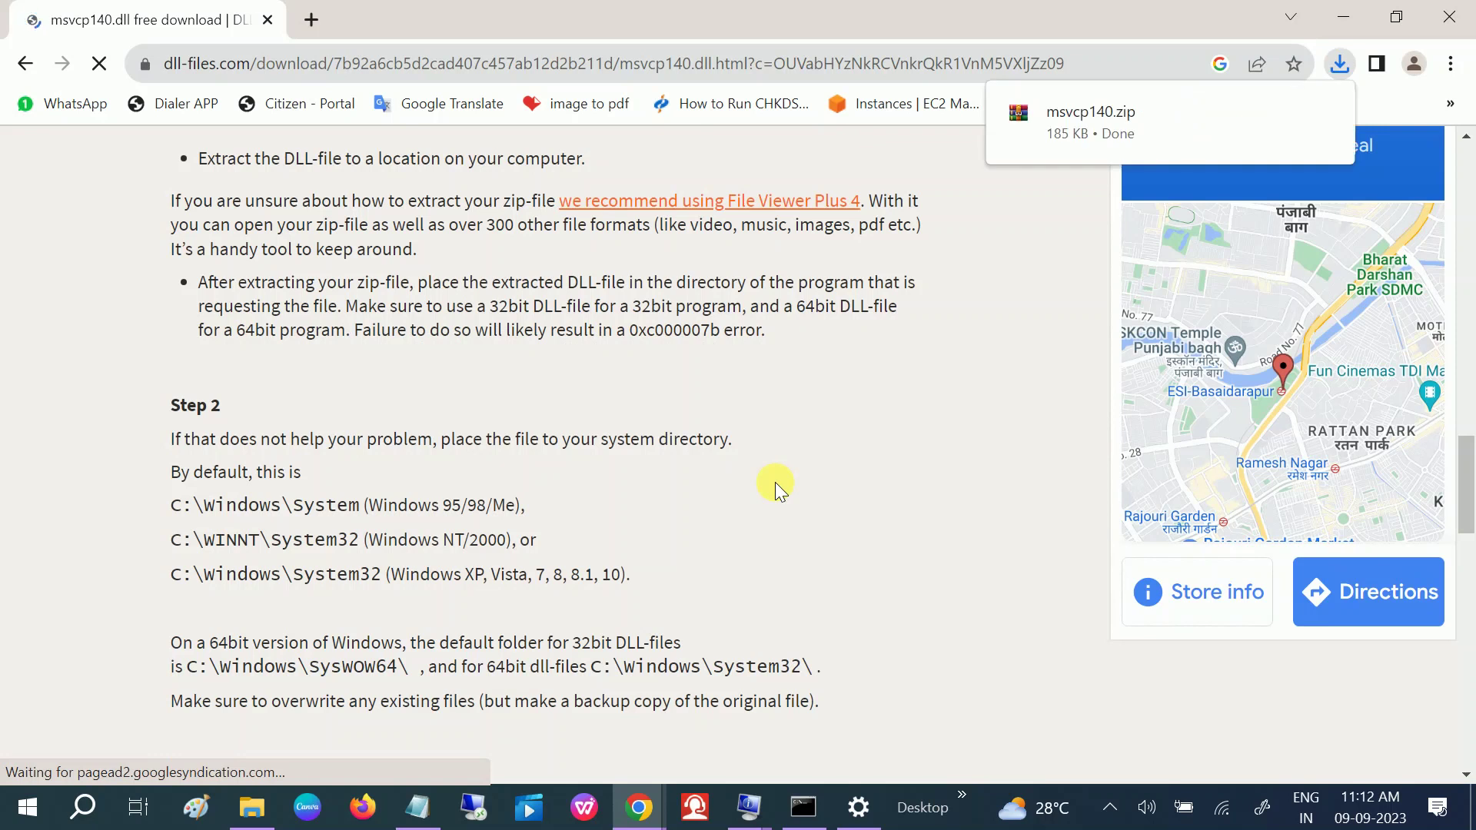
scroll(575, 560, down, 1)
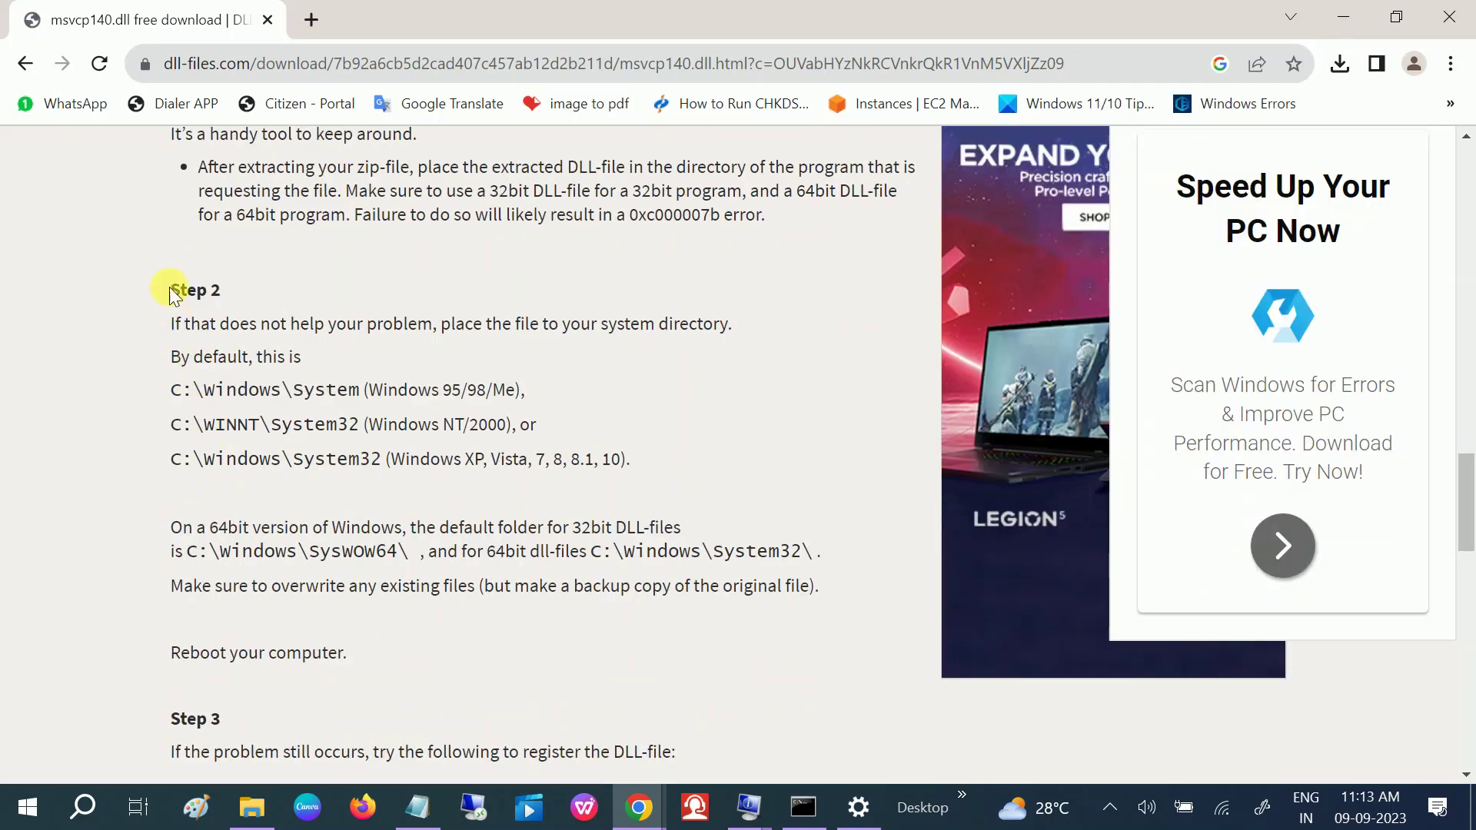
drag(171, 291, 823, 606)
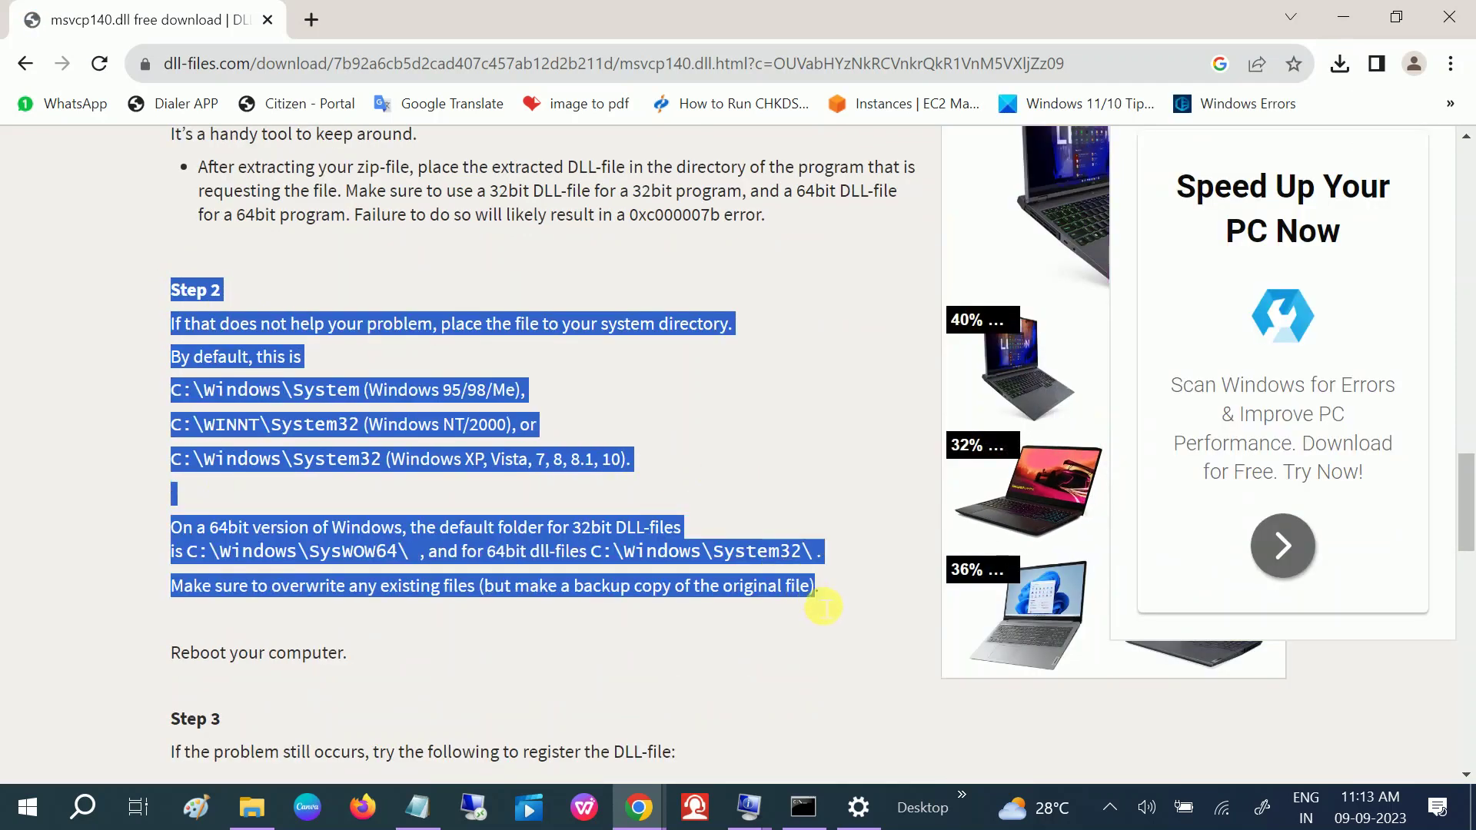
click(424, 567)
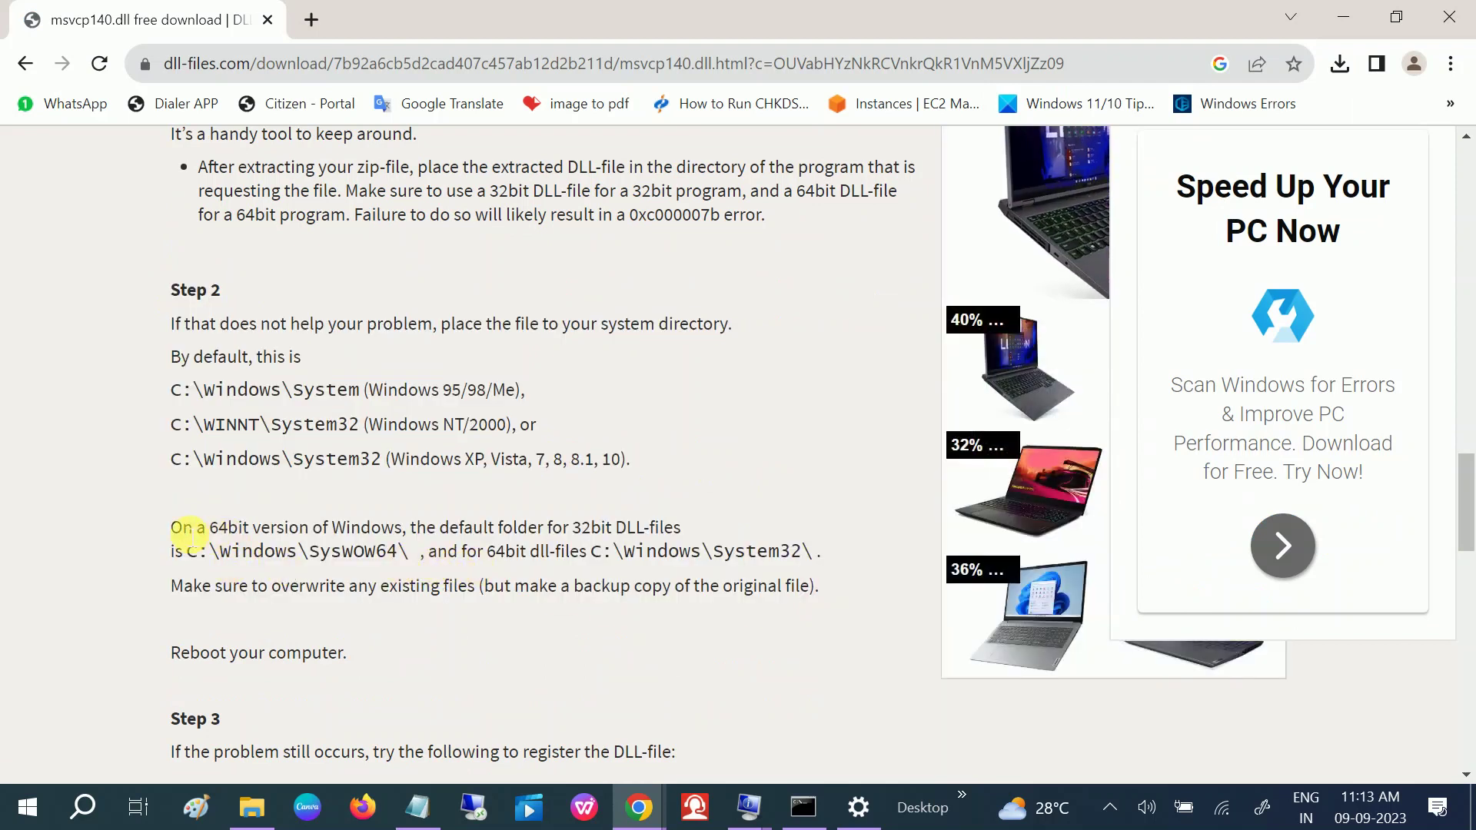
drag(183, 529, 682, 527)
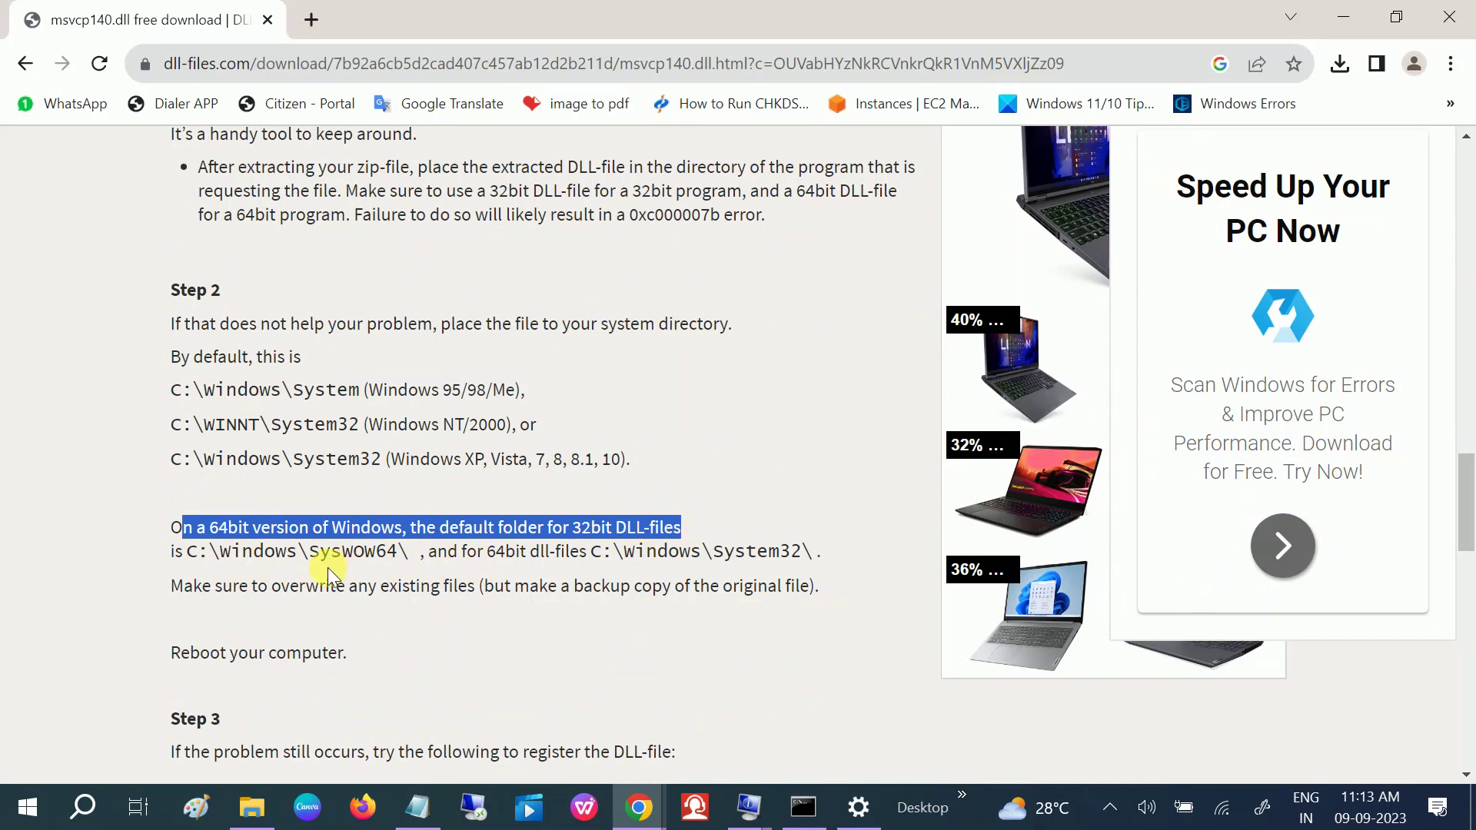
drag(243, 551, 800, 565)
click(803, 564)
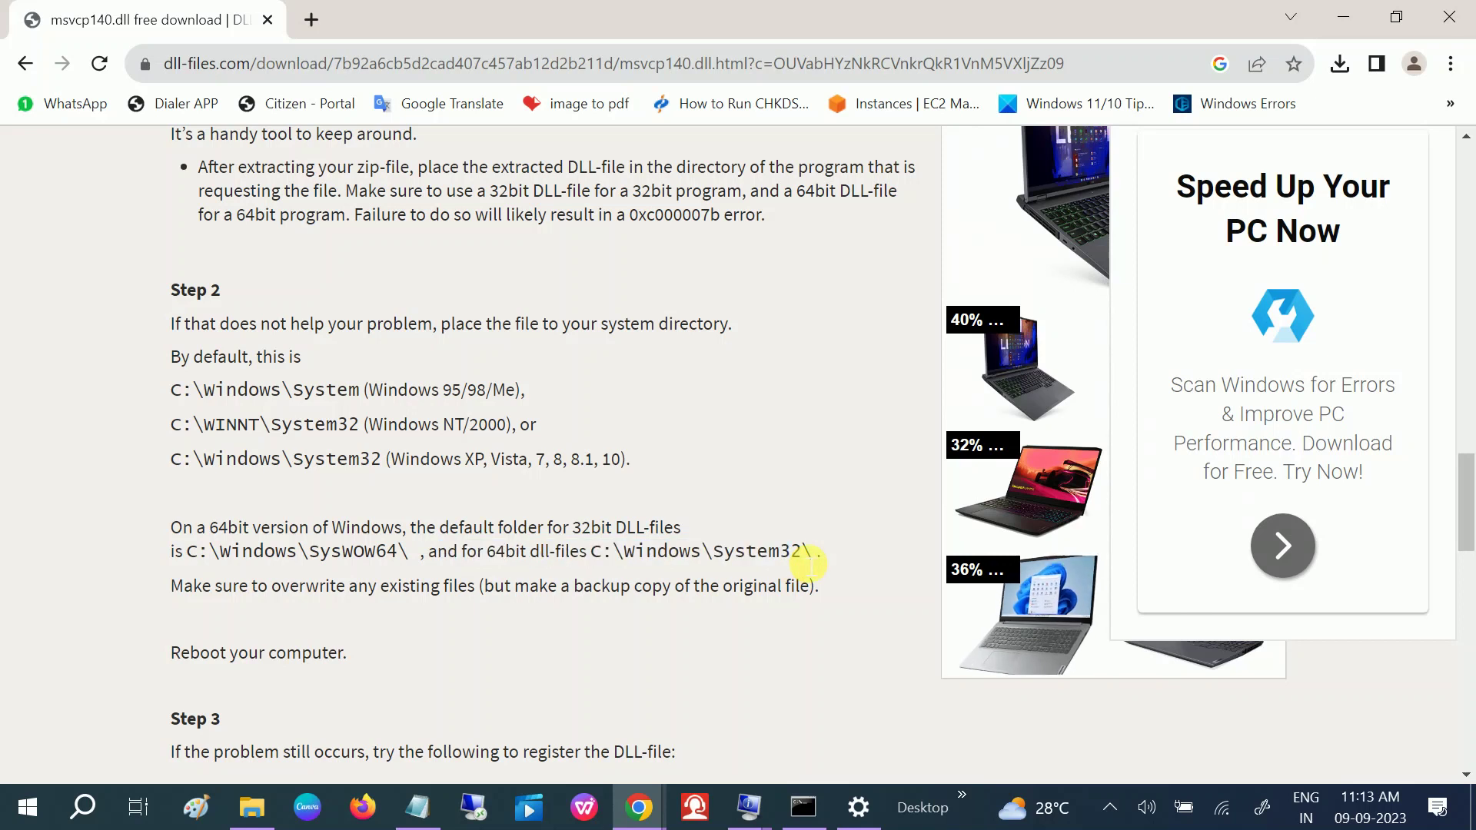
scroll(639, 589, down, 3)
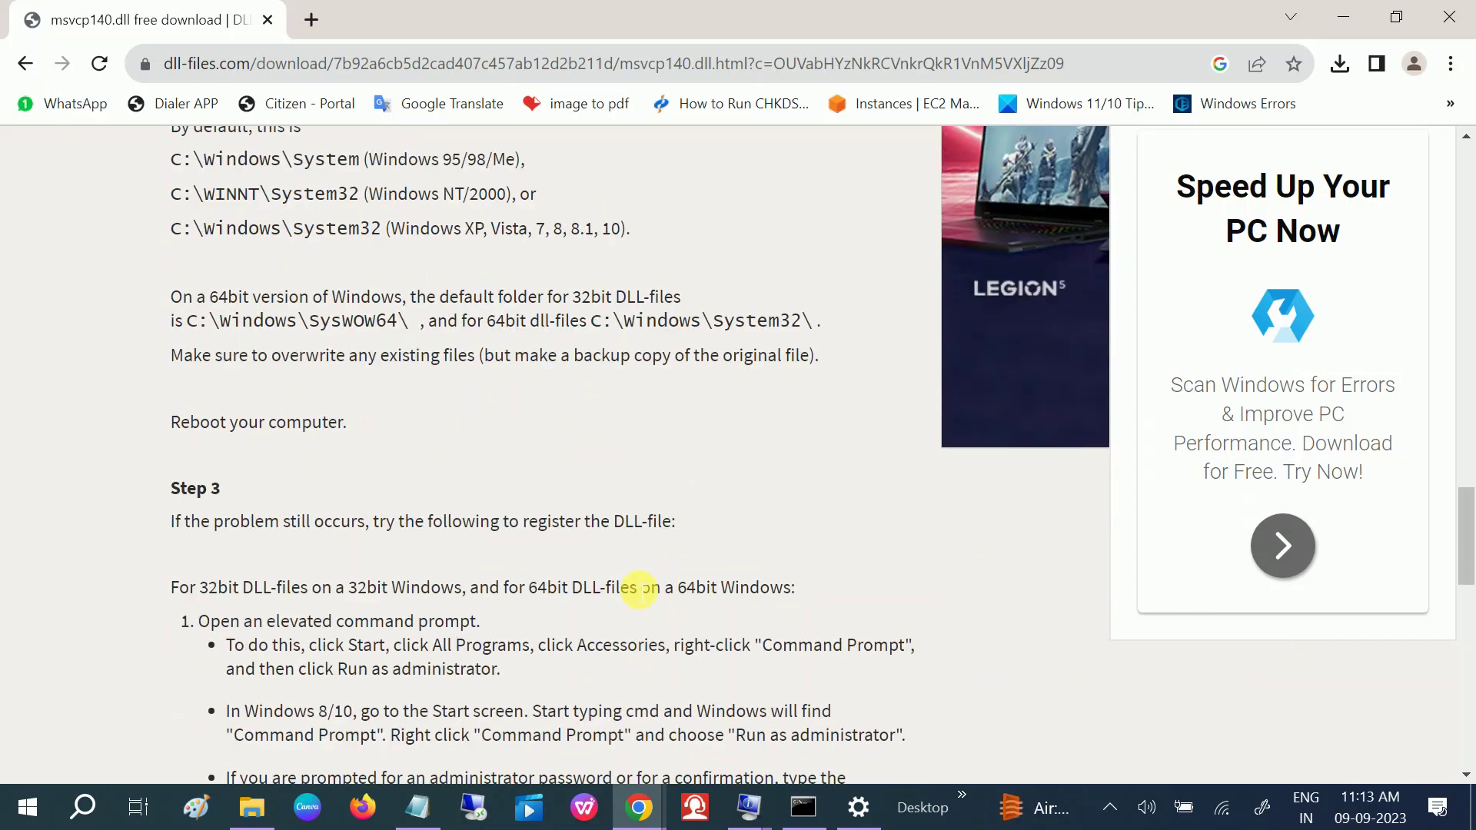
scroll(638, 587, up, 6)
click(25, 63)
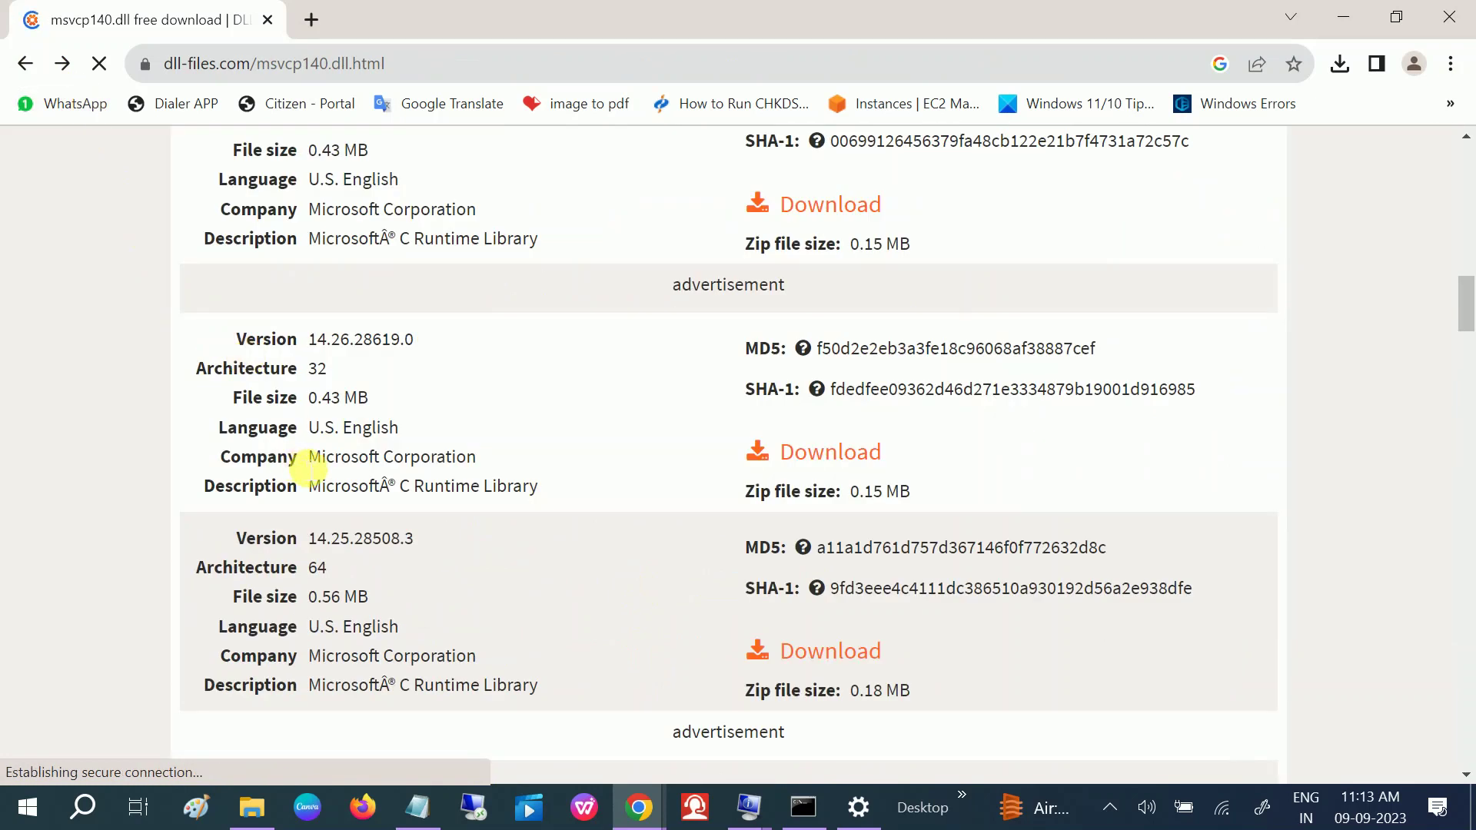
Step: Highlight the 32-bit msvcp140.dll version entry, then open File Explorer
triple_click(277, 369)
click(767, 455)
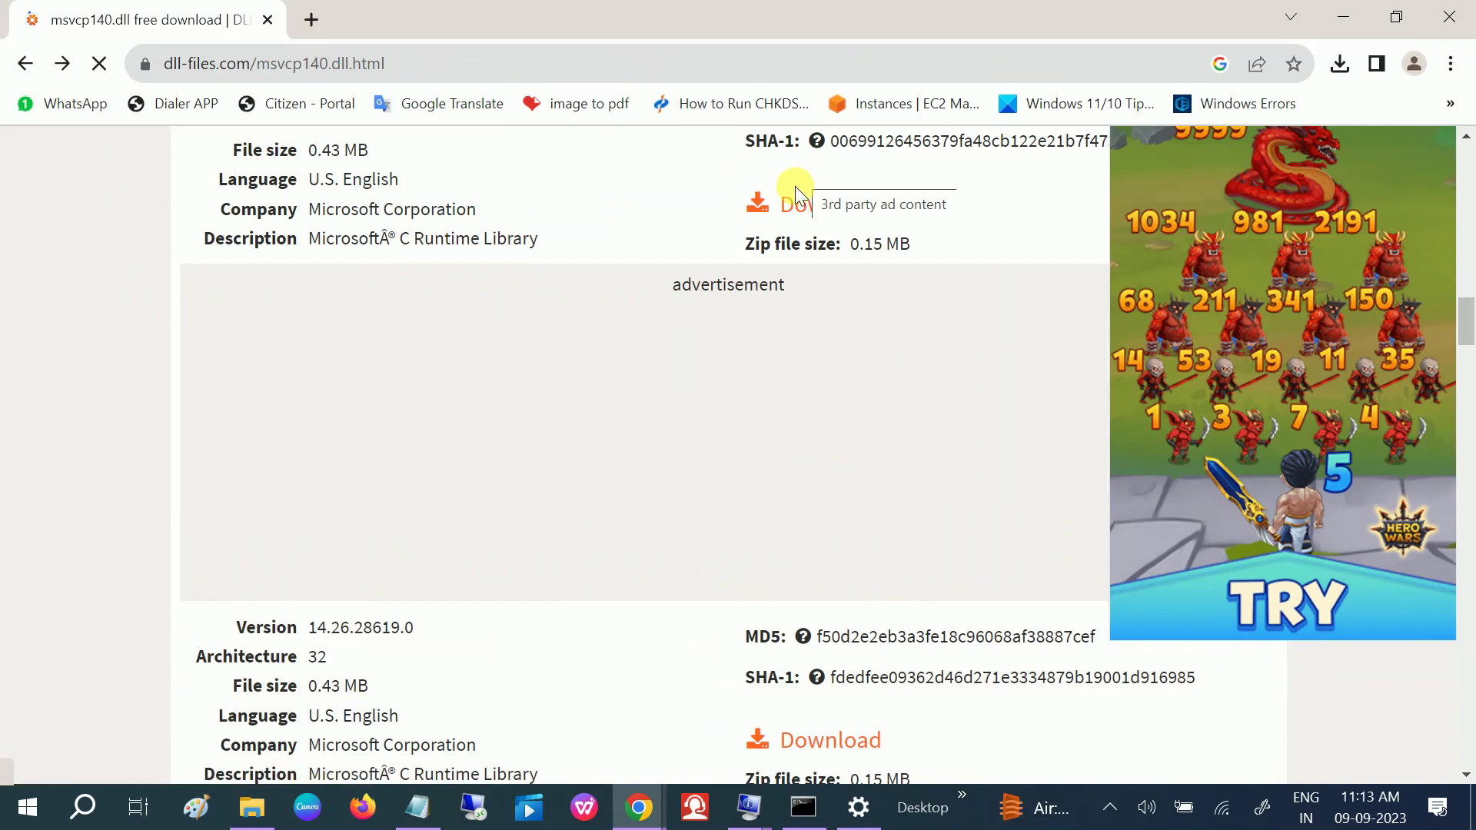
click(248, 824)
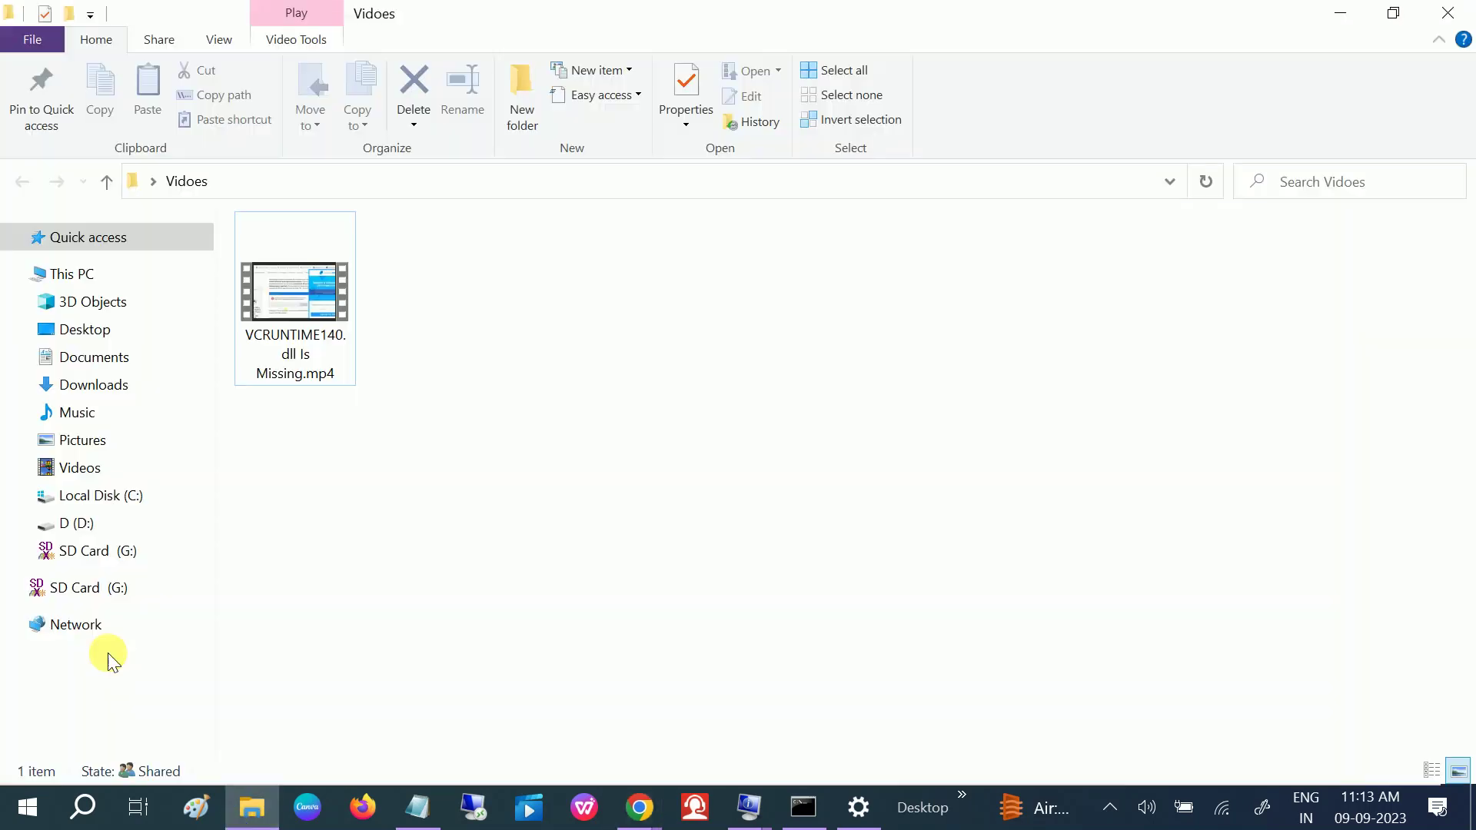
Step: Extract msvcp140.zip into the Downloads folder and refresh to show its files
click(93, 384)
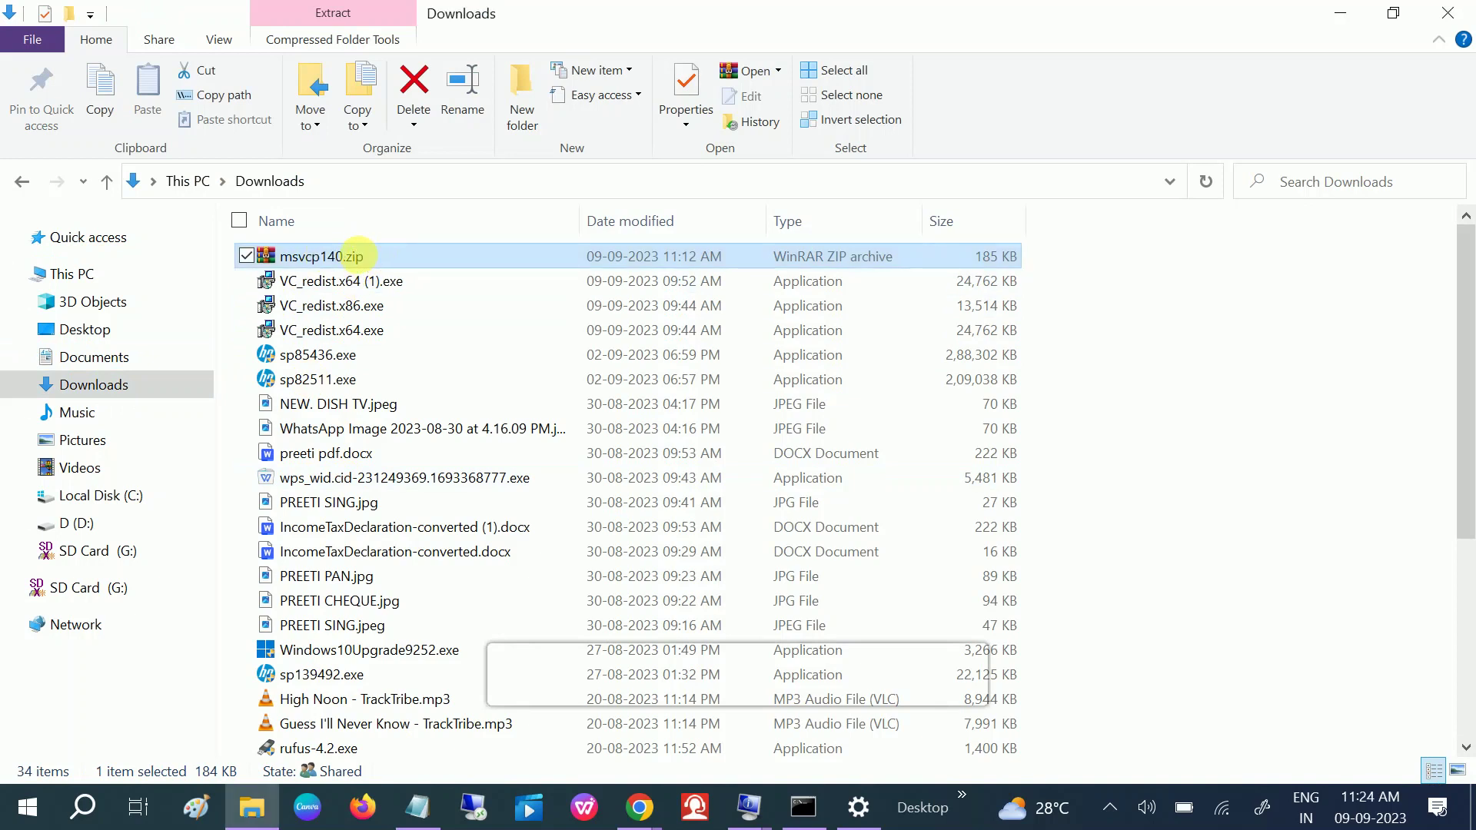
right_click(361, 261)
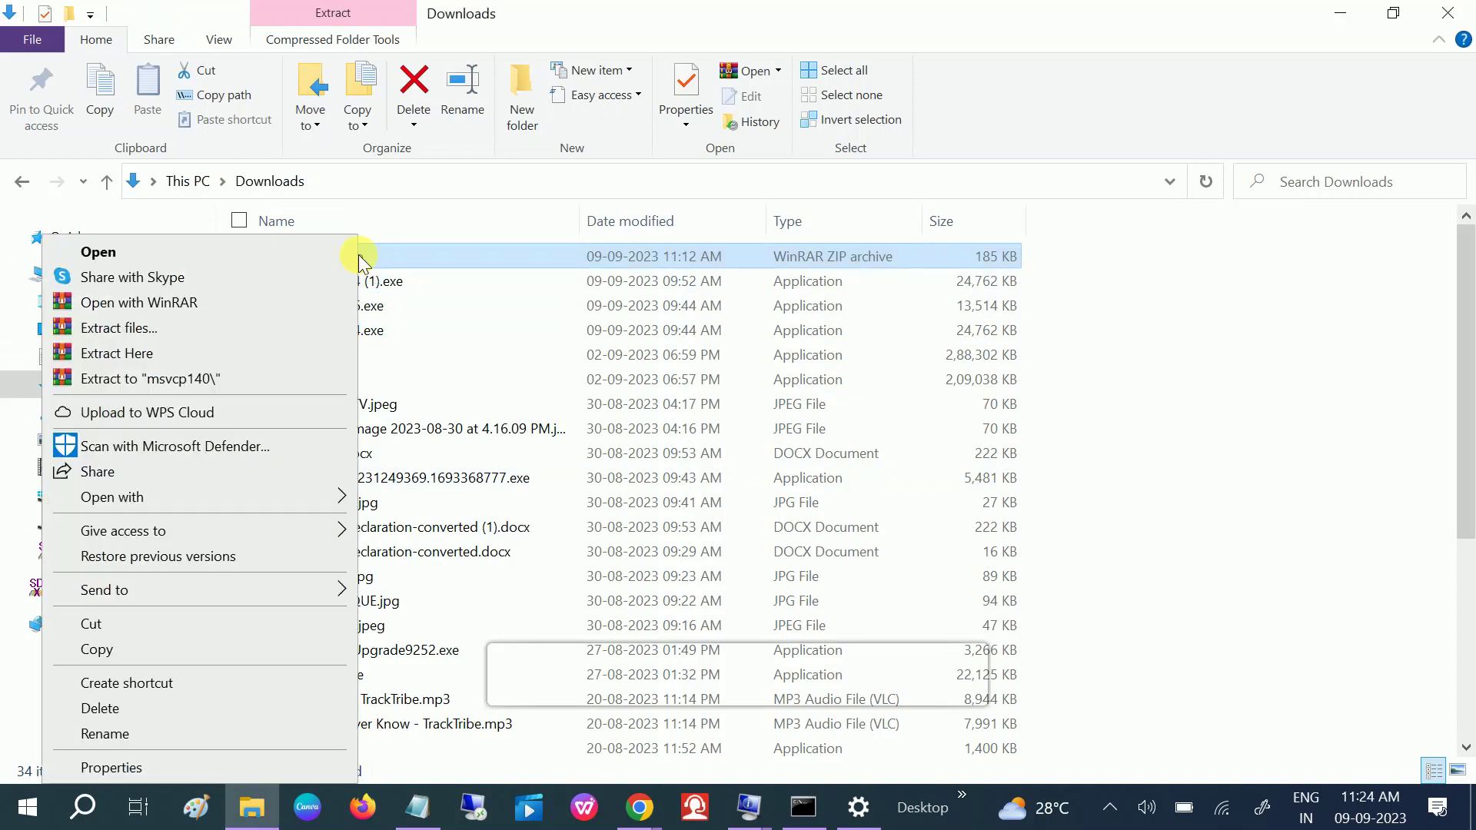
click(187, 352)
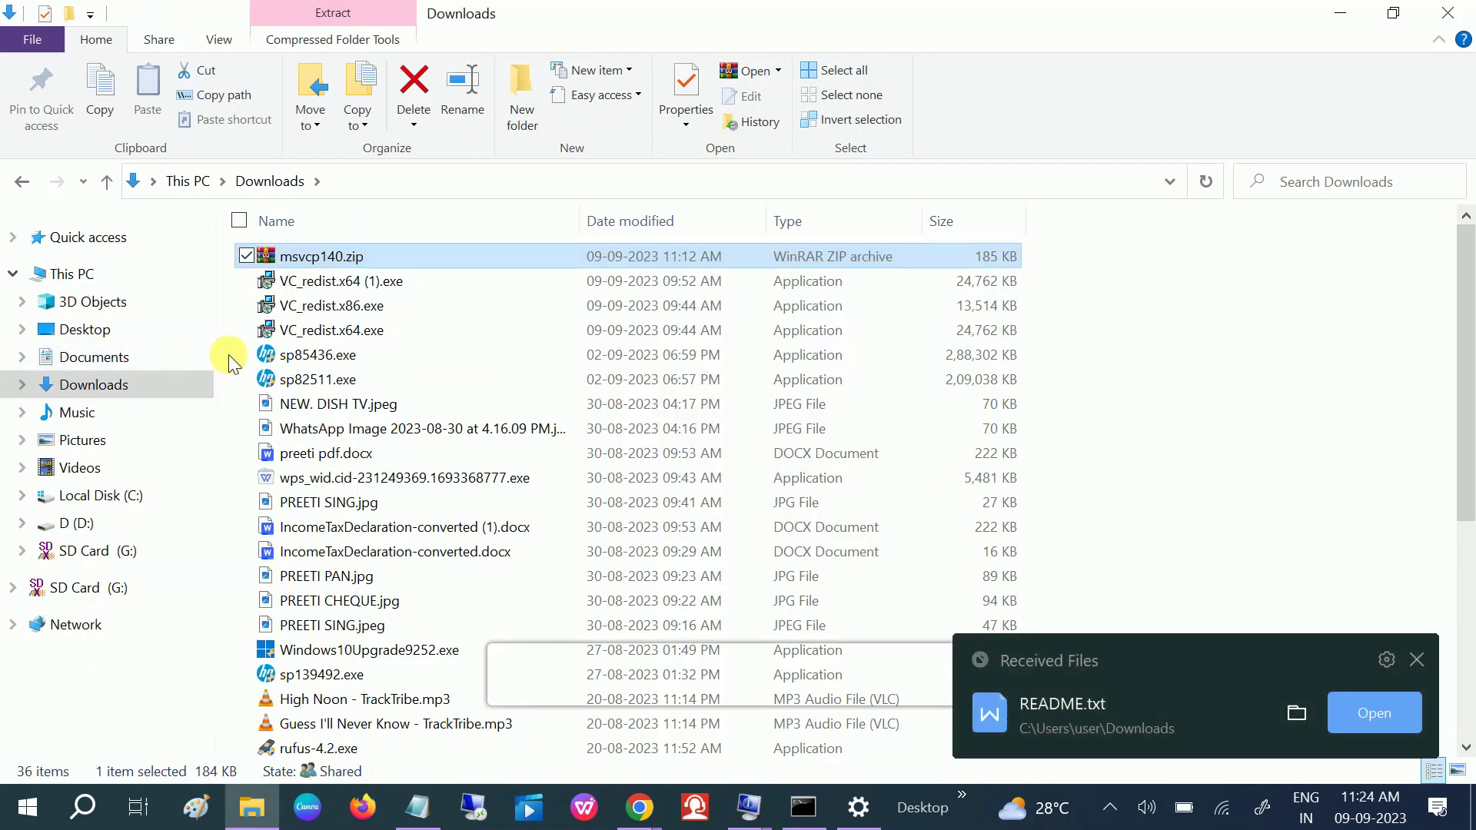
right_click(477, 345)
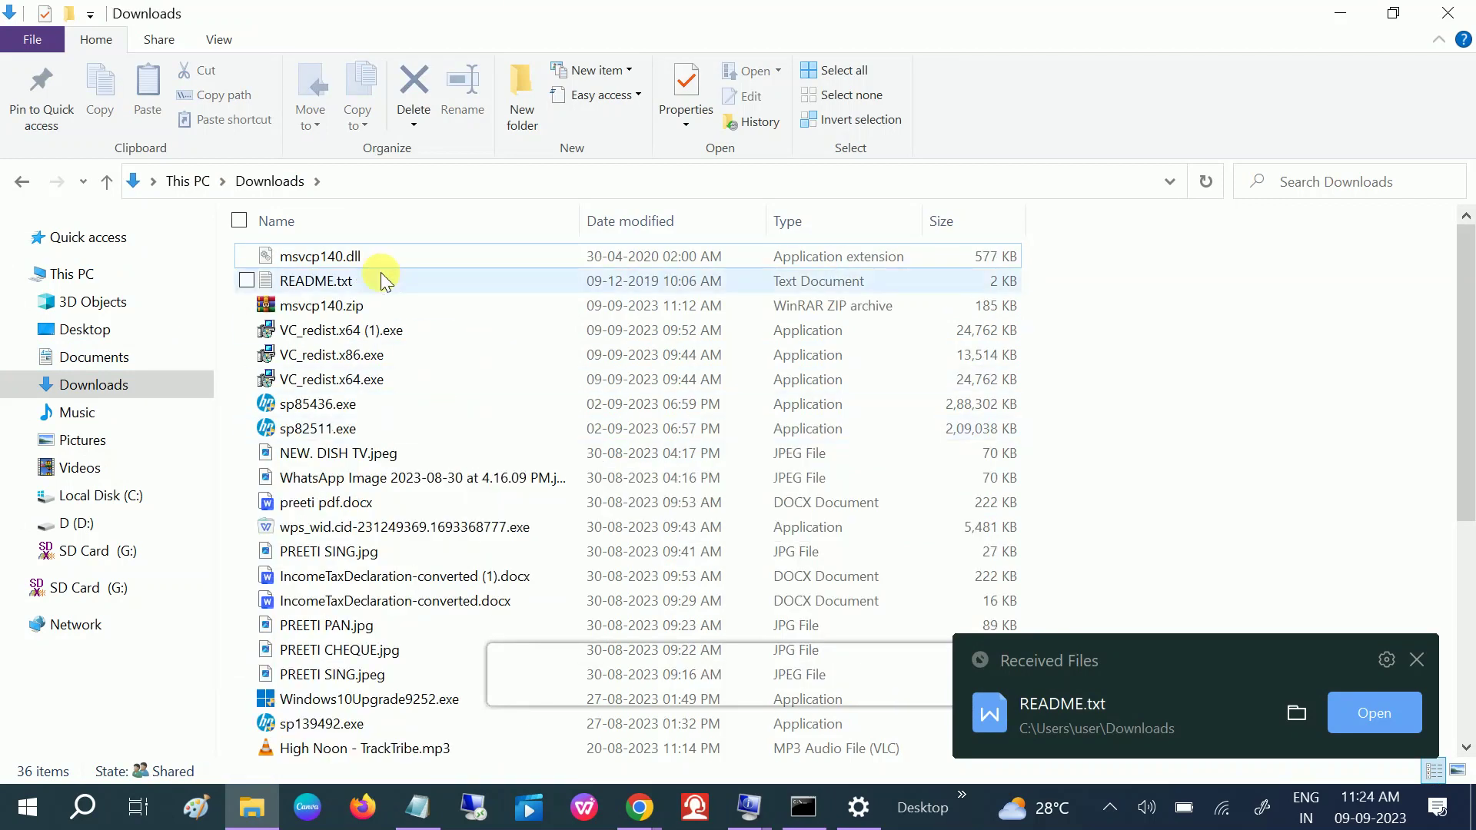
Step: Copy the extracted msvcp140.dll, then go to This PC
click(372, 255)
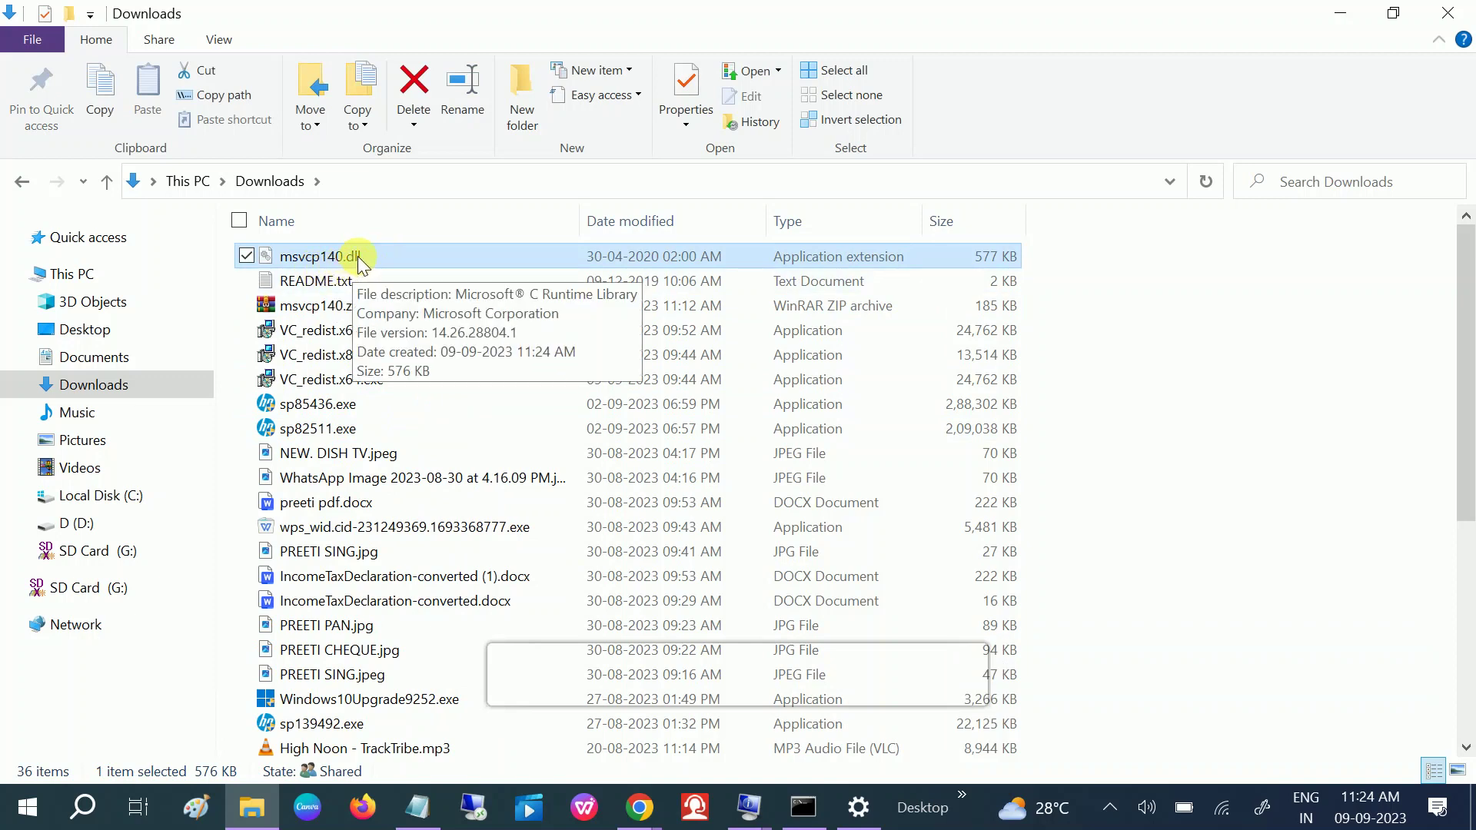
right_click(358, 256)
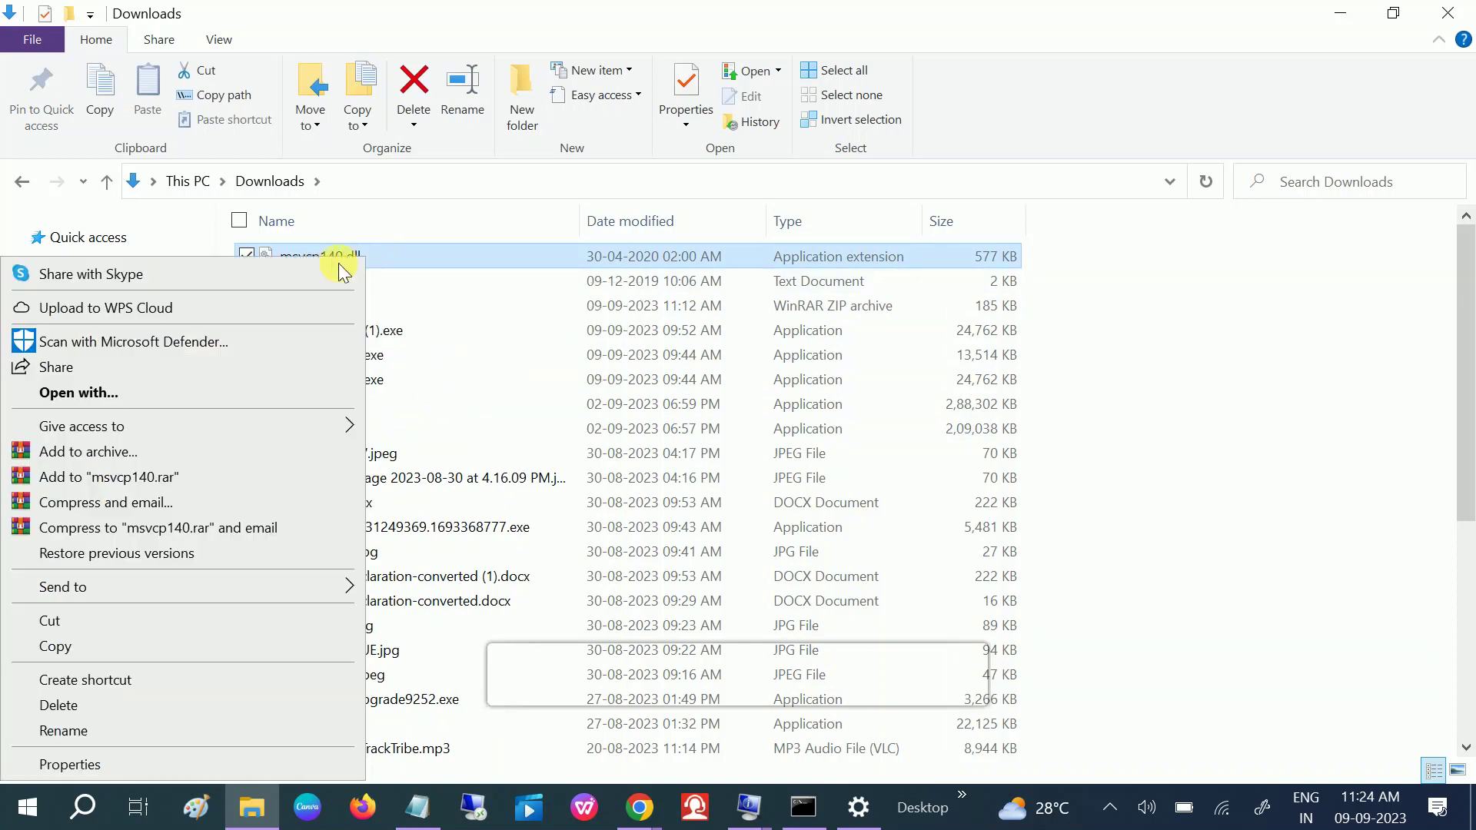
click(135, 644)
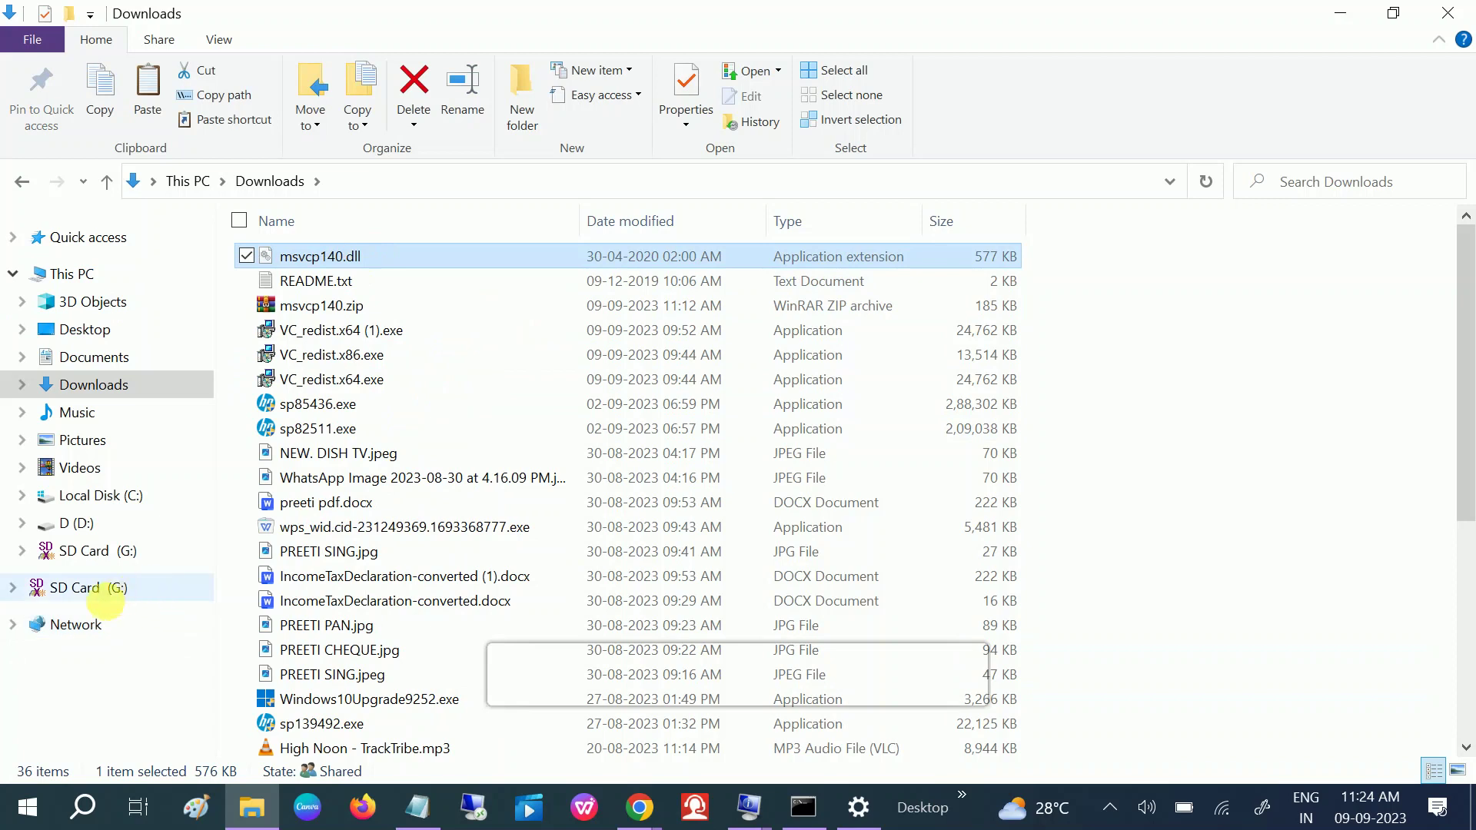
click(88, 274)
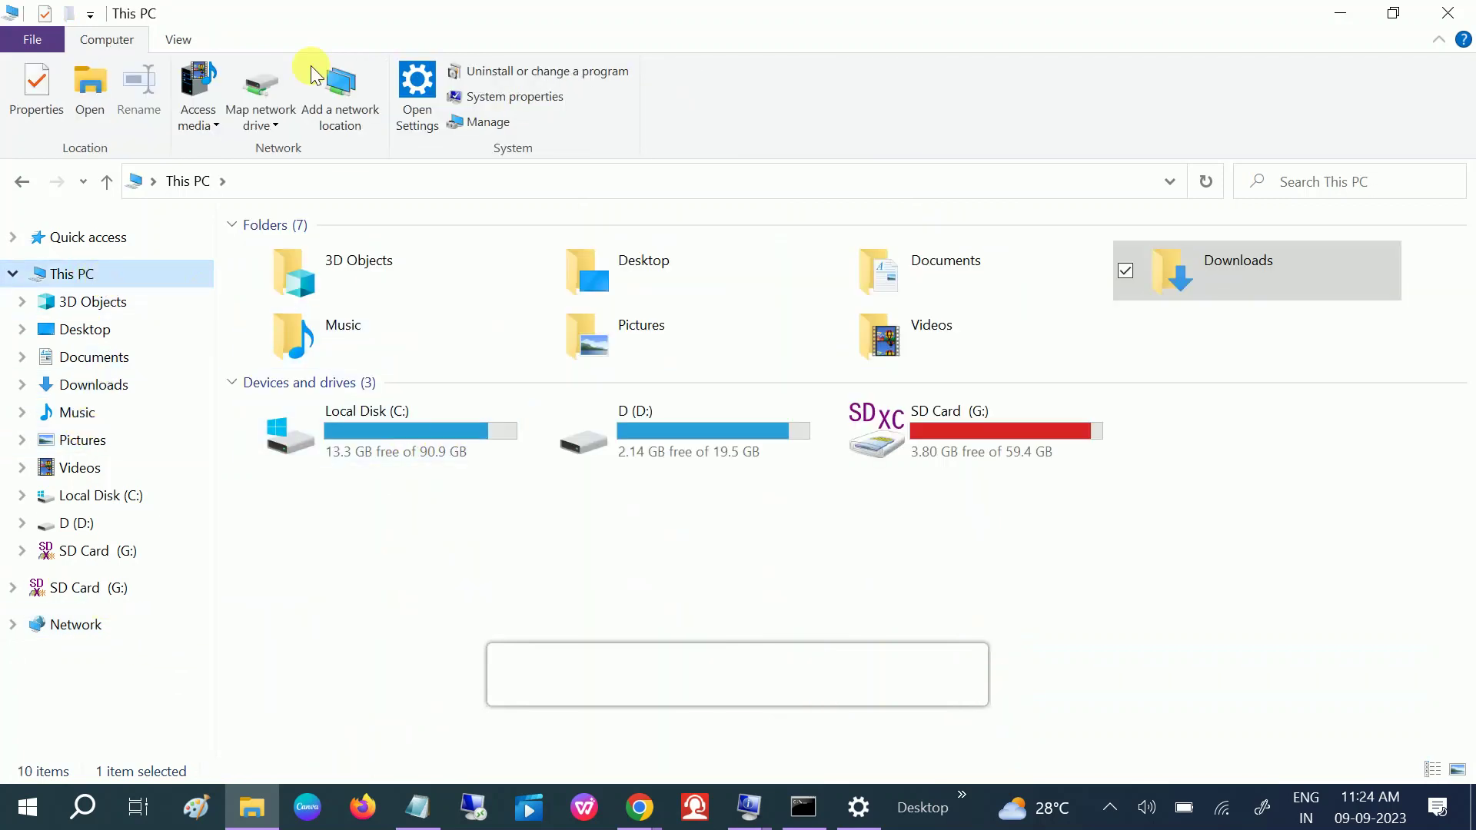
Step: In Folder Options, choose Show hidden files, folders, and drives and apply it
click(182, 44)
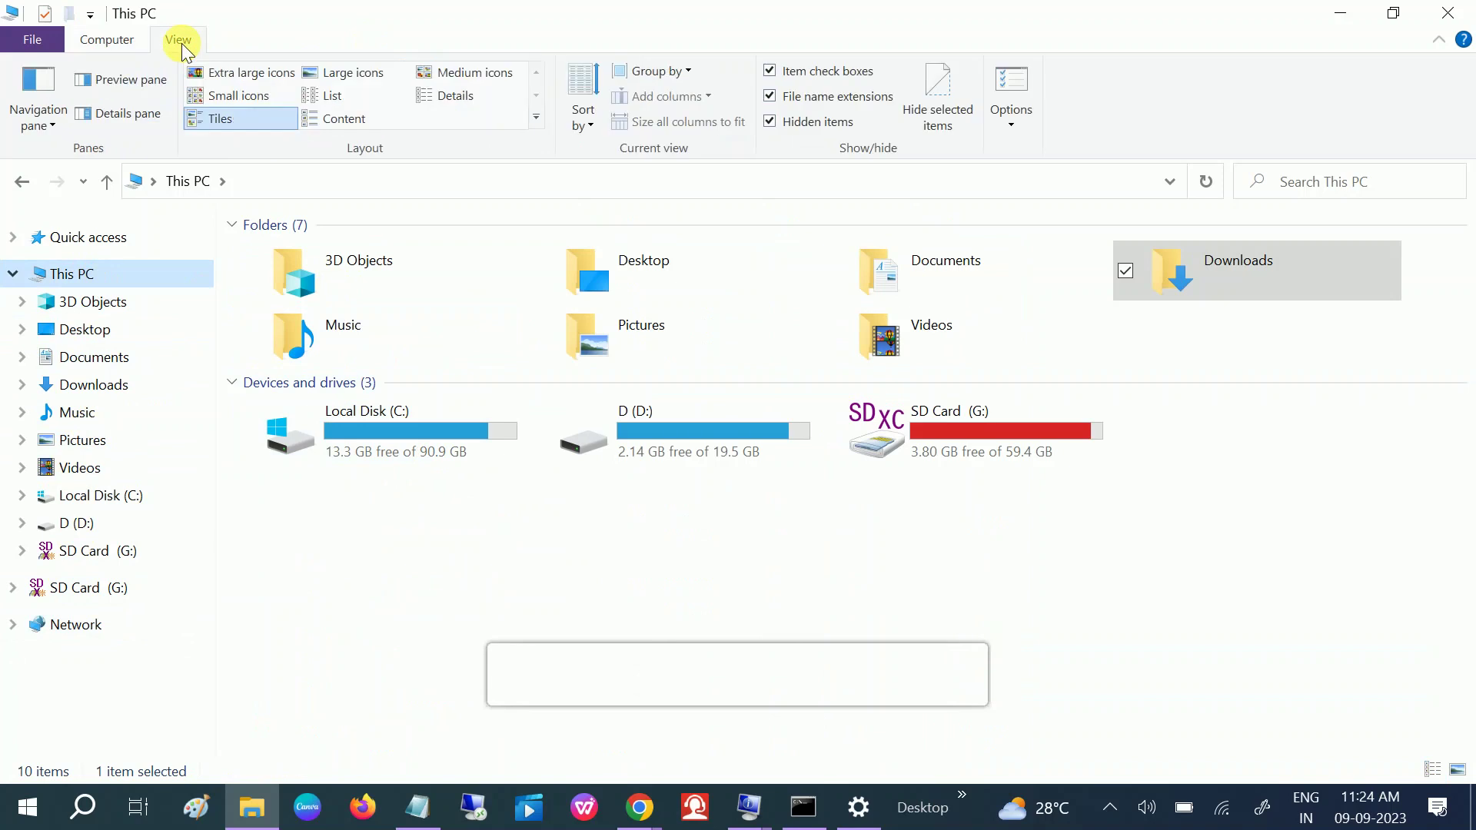
click(1014, 118)
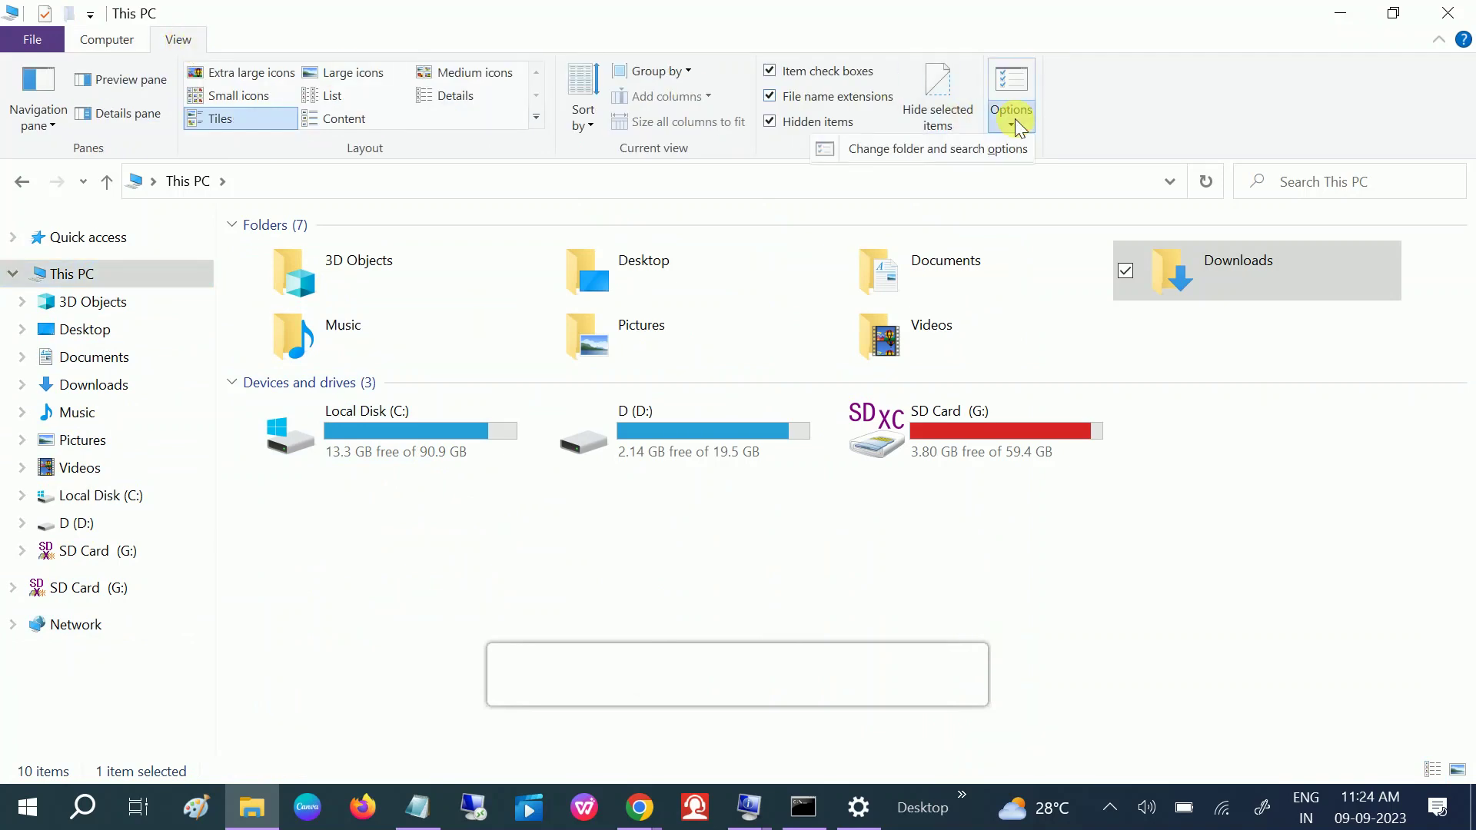
click(899, 148)
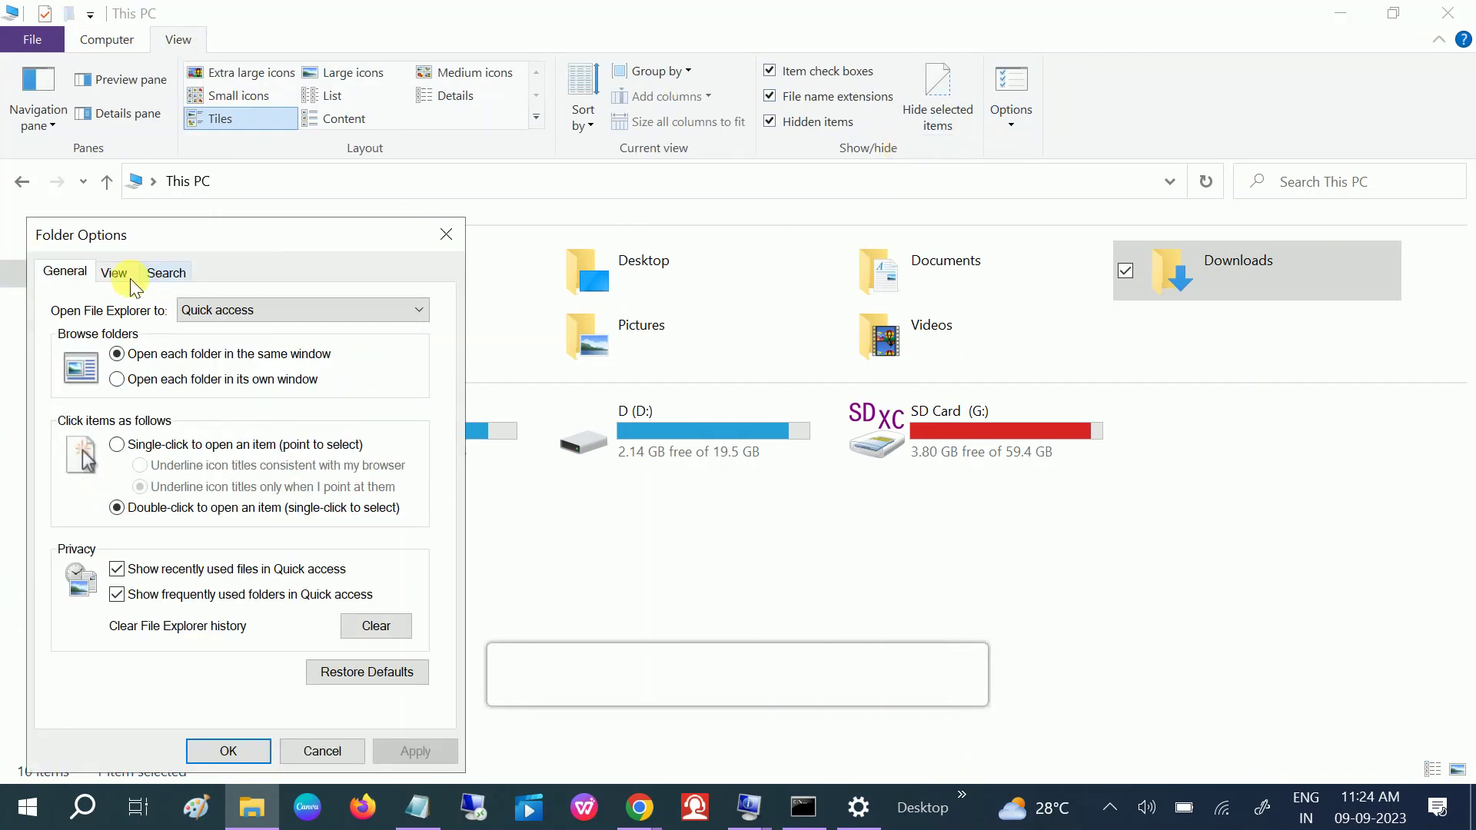
click(115, 274)
drag(262, 227, 295, 103)
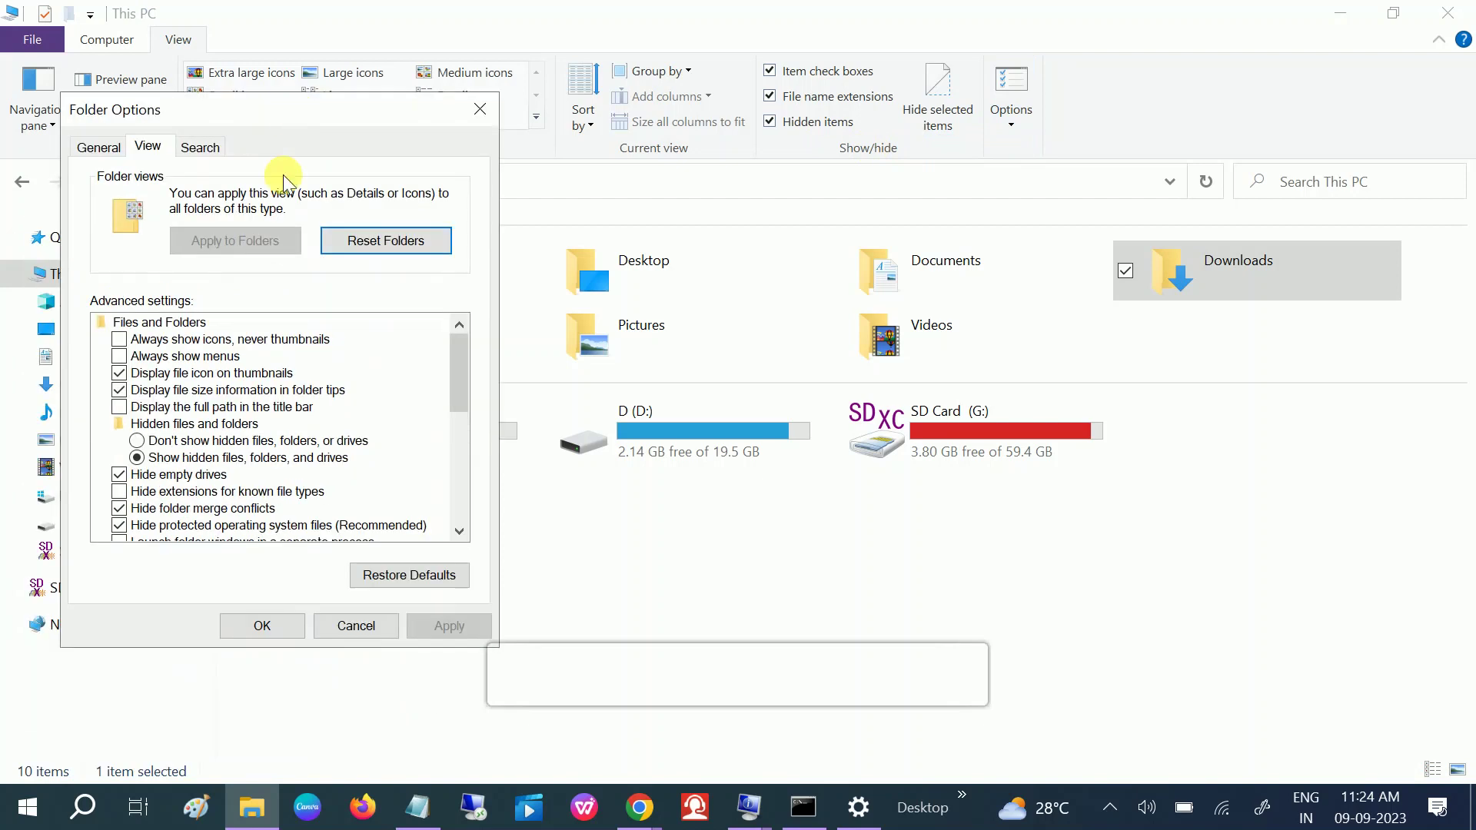
click(154, 441)
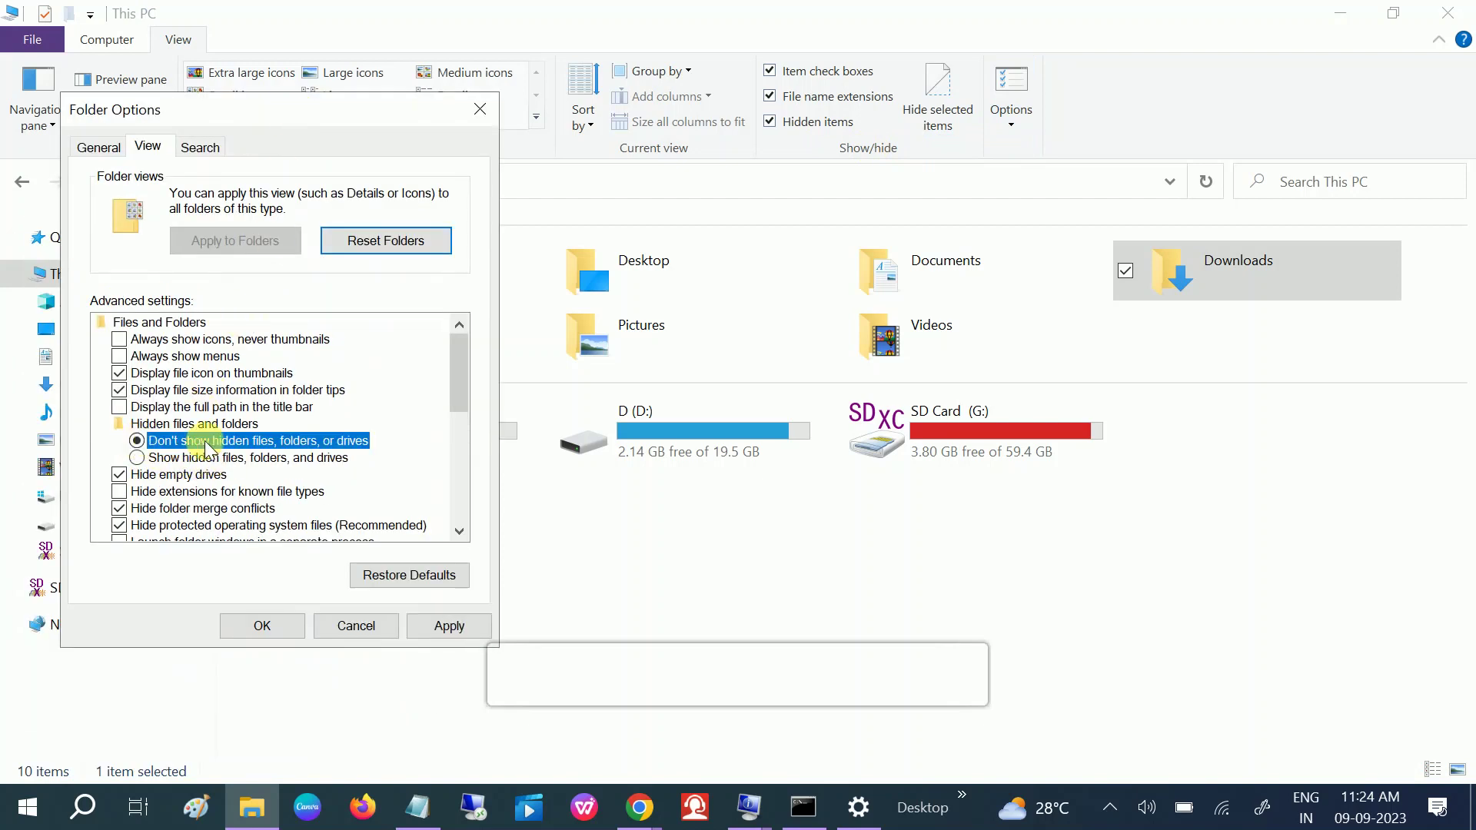
click(165, 459)
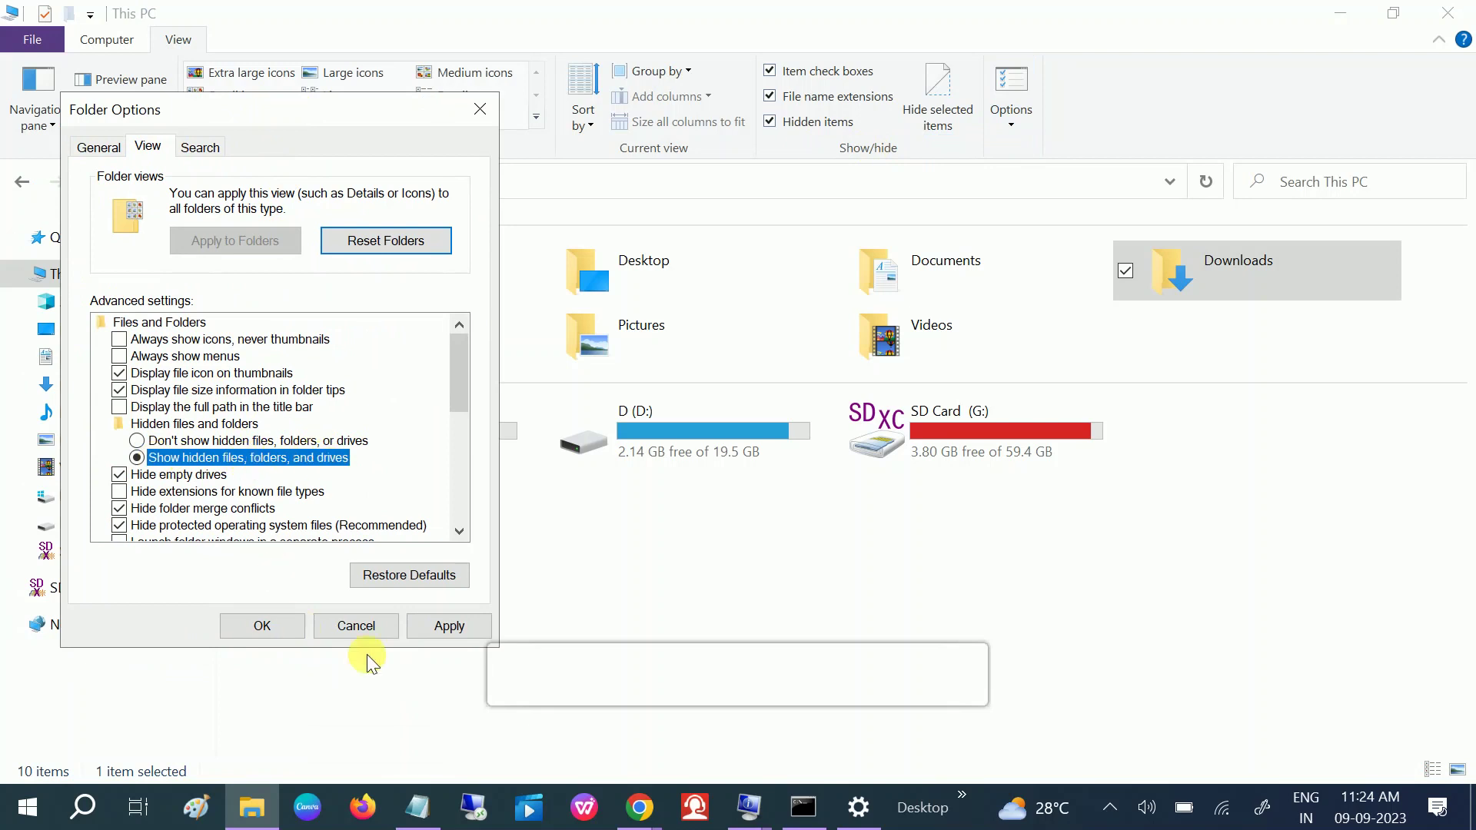
click(450, 627)
click(262, 626)
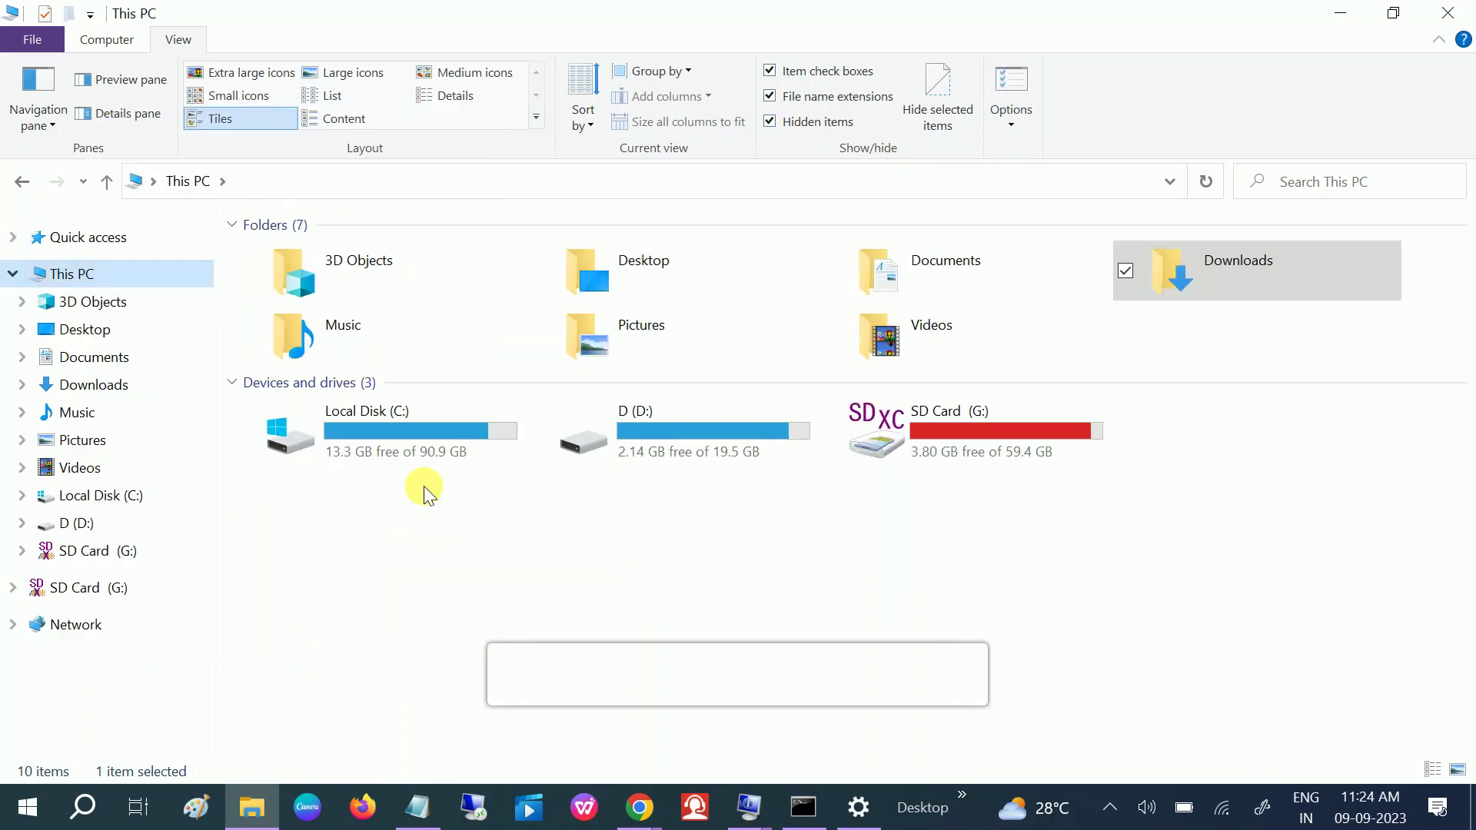
Step: Return to Chrome and scroll the DLL-files.com msvcp140.dll version list
mouse_move(639, 806)
click(767, 719)
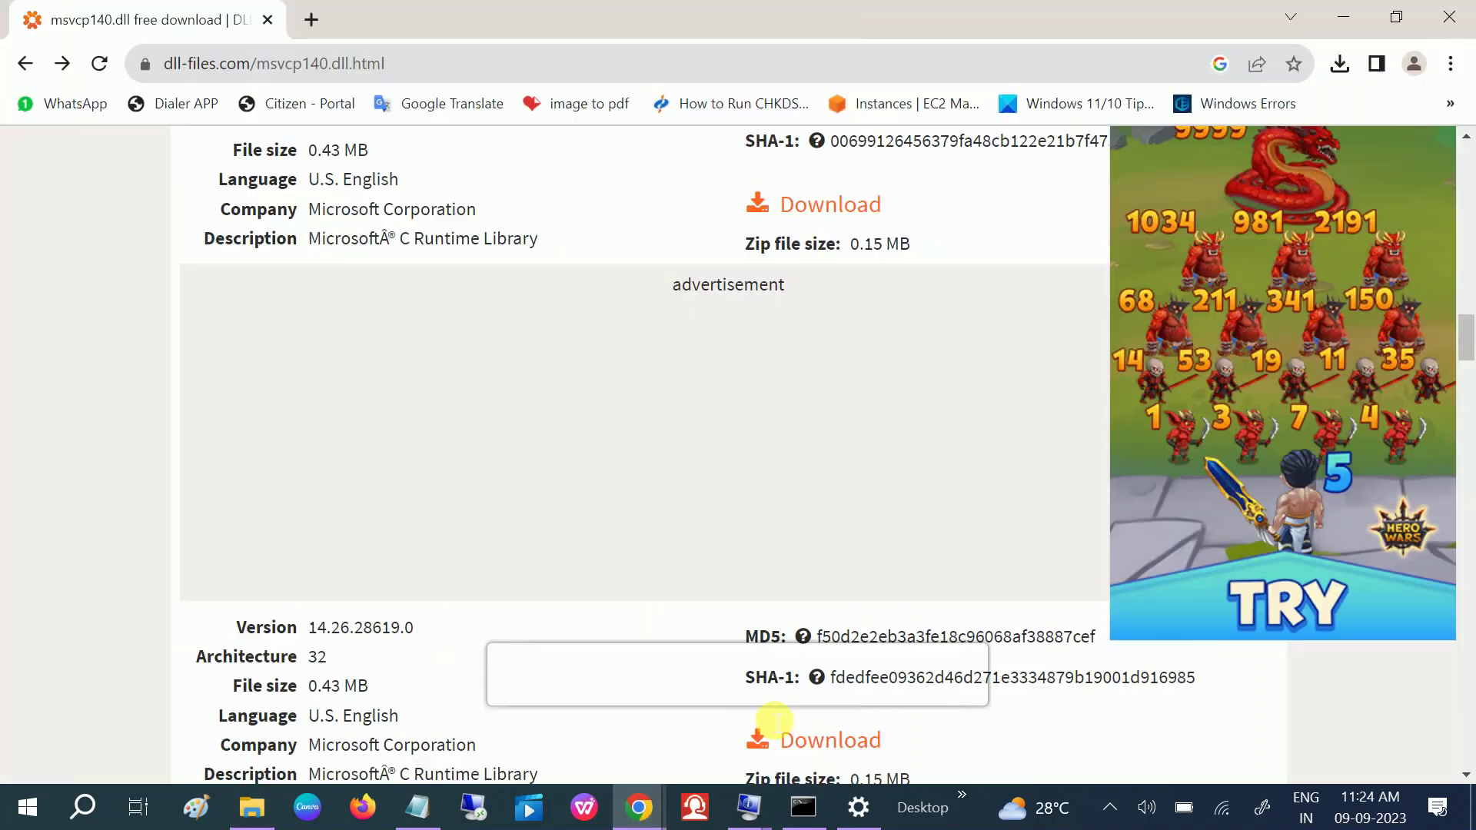
scroll(423, 565, down, 10)
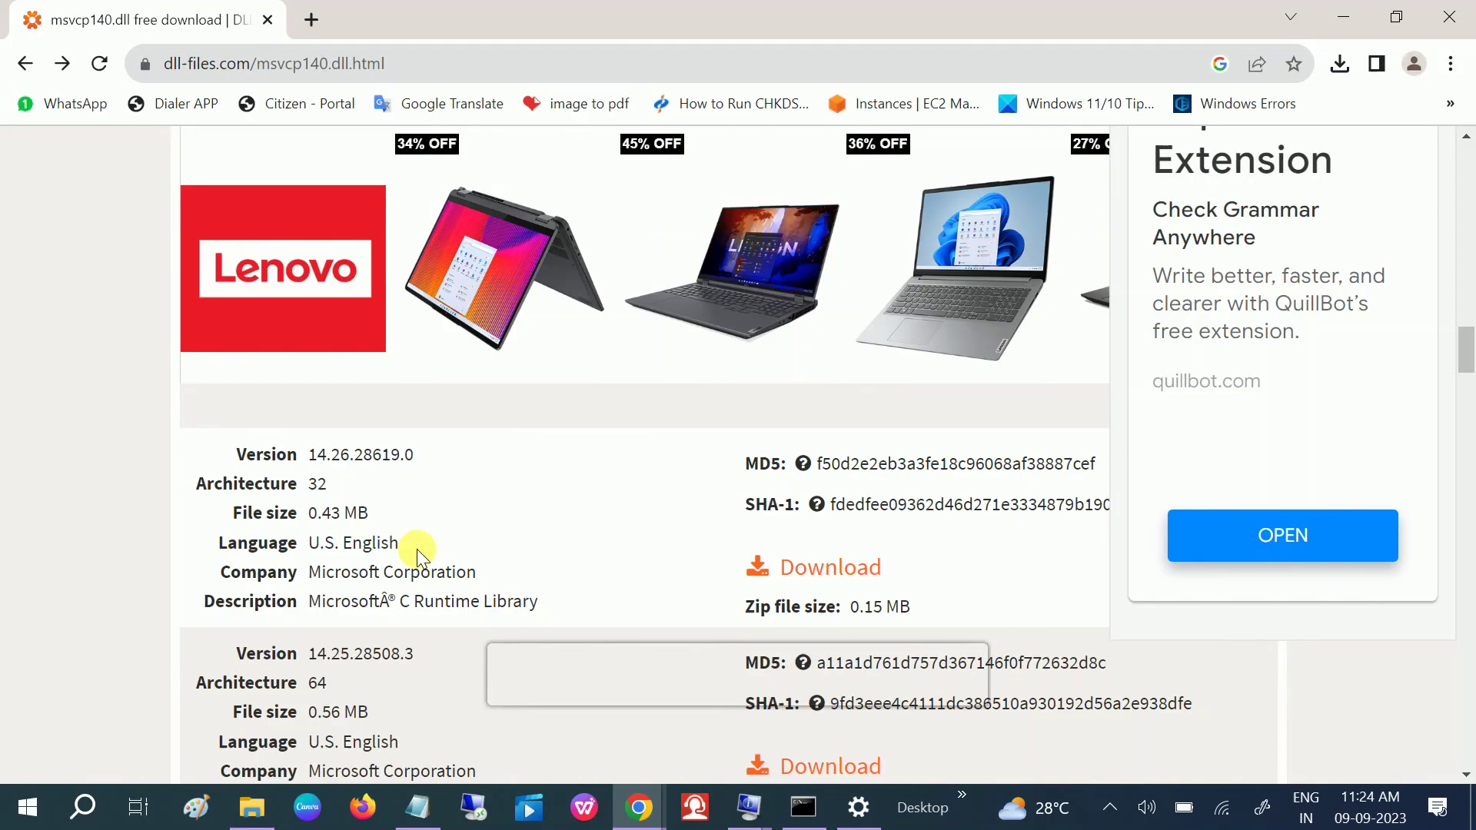
scroll(419, 555, down, 5)
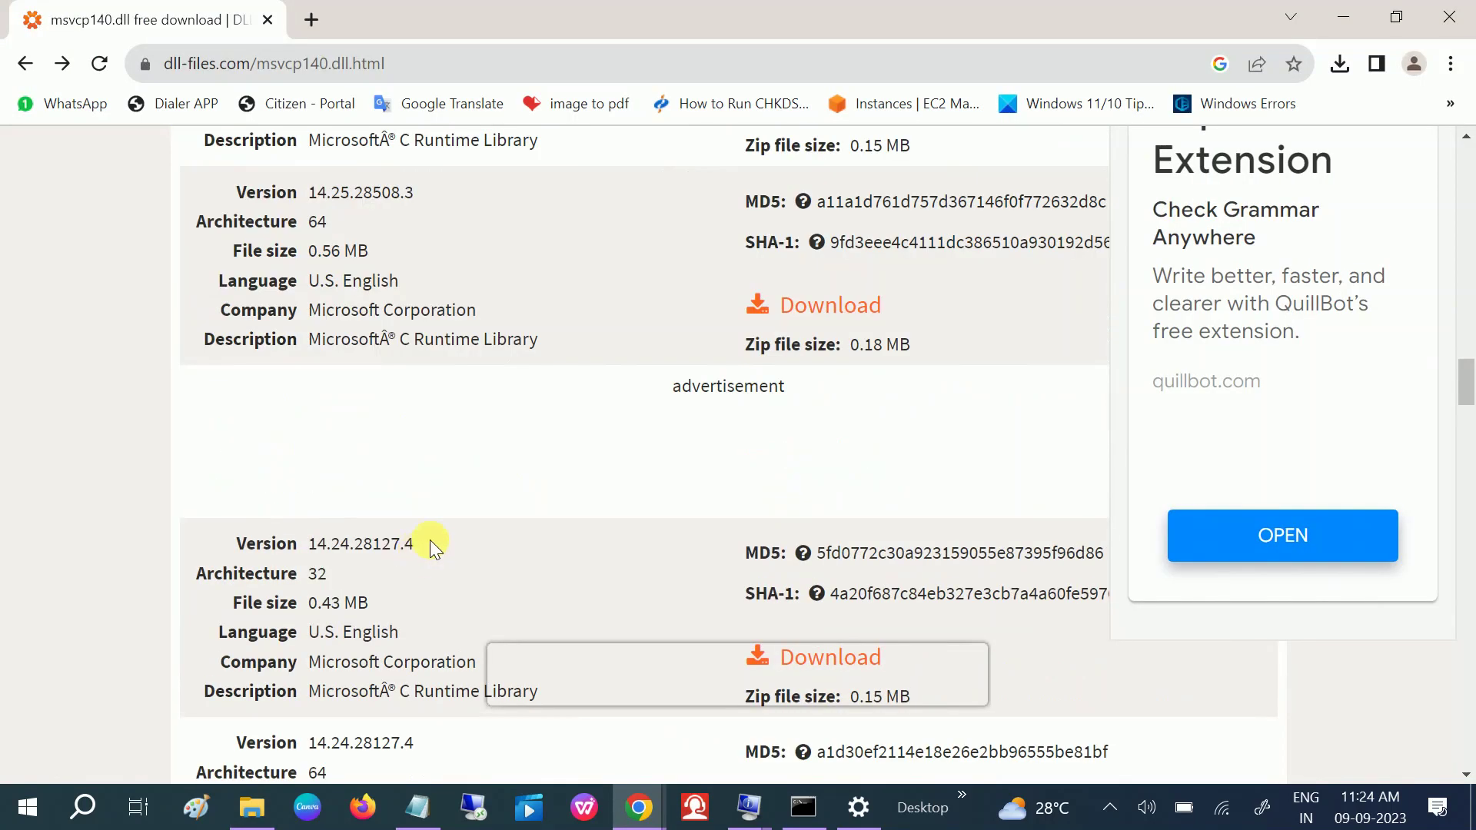
Step: Open C:\Windows and jump to the System32 folder by typing 'syst'
click(251, 806)
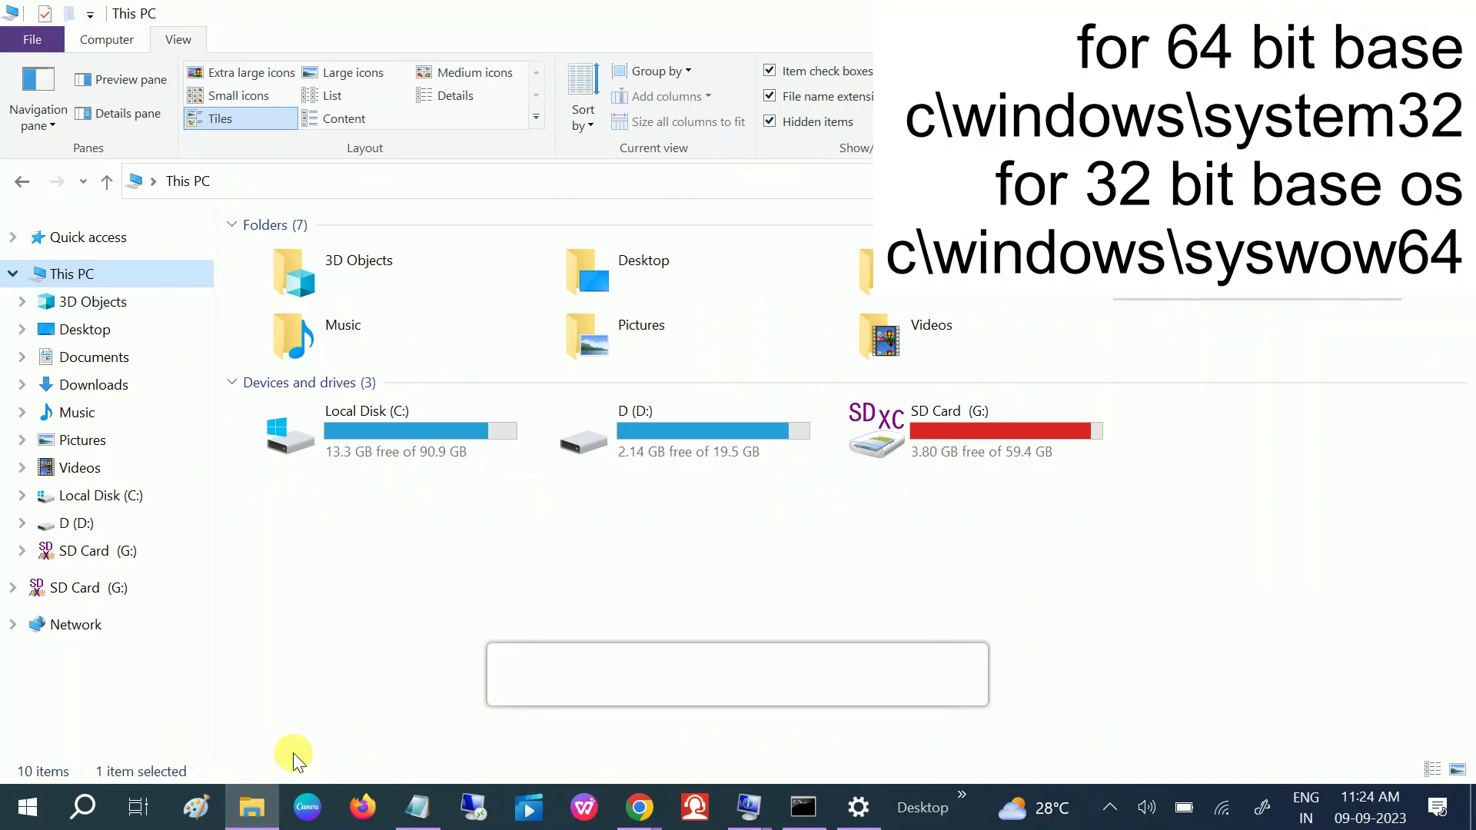
double_click(400, 432)
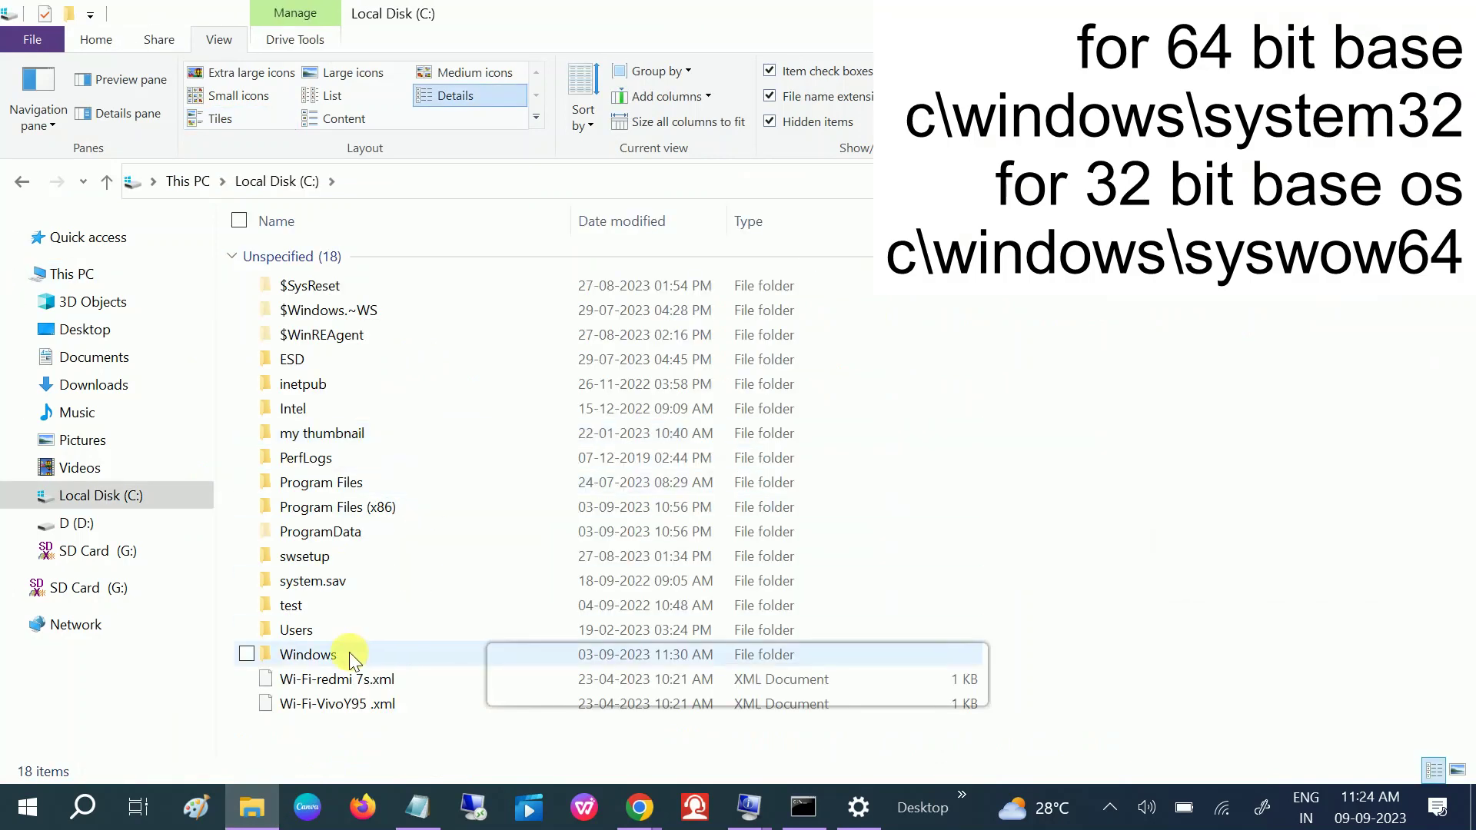
click(349, 652)
double_click(349, 652)
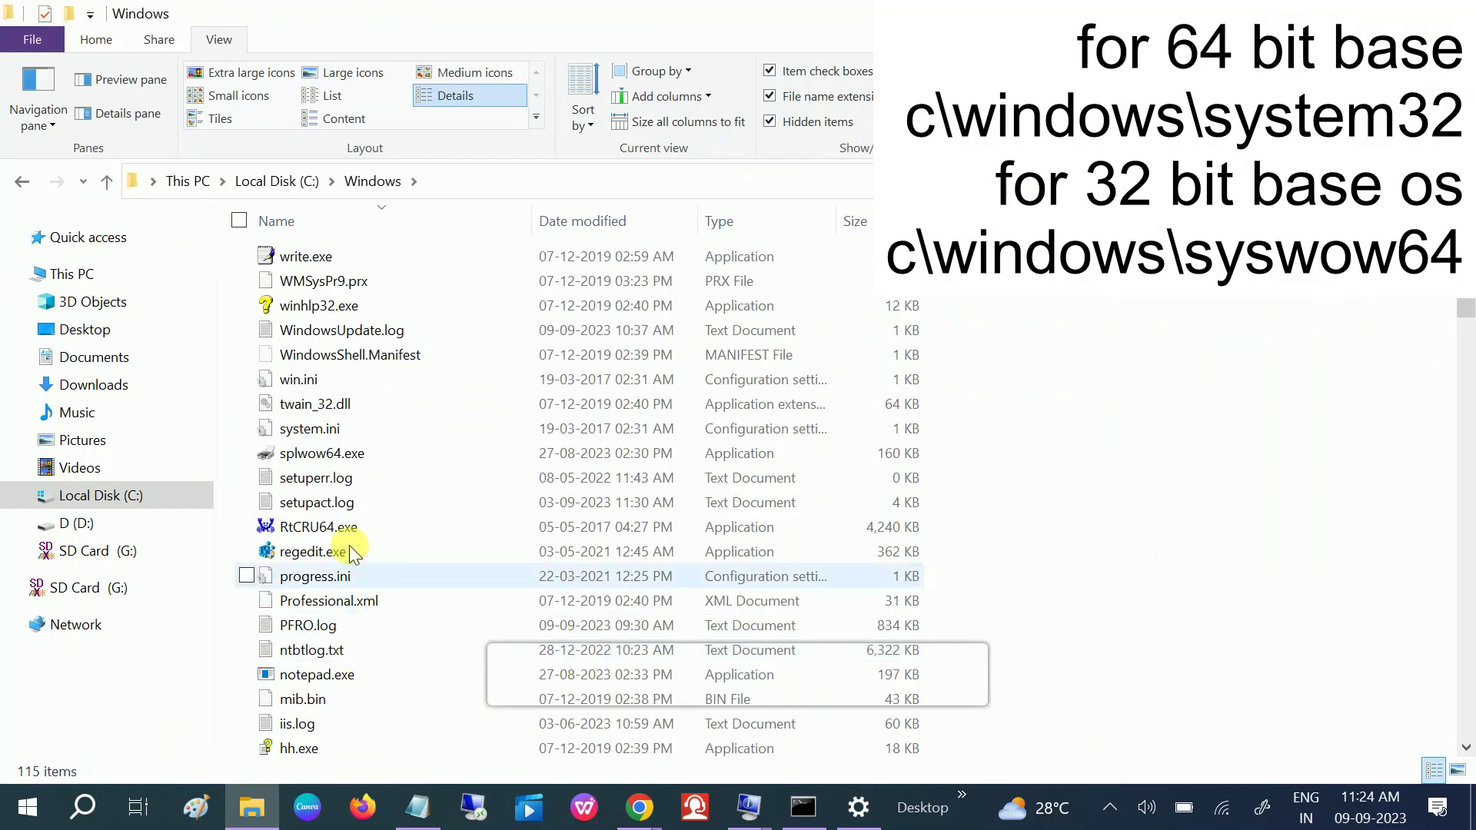
click(360, 484)
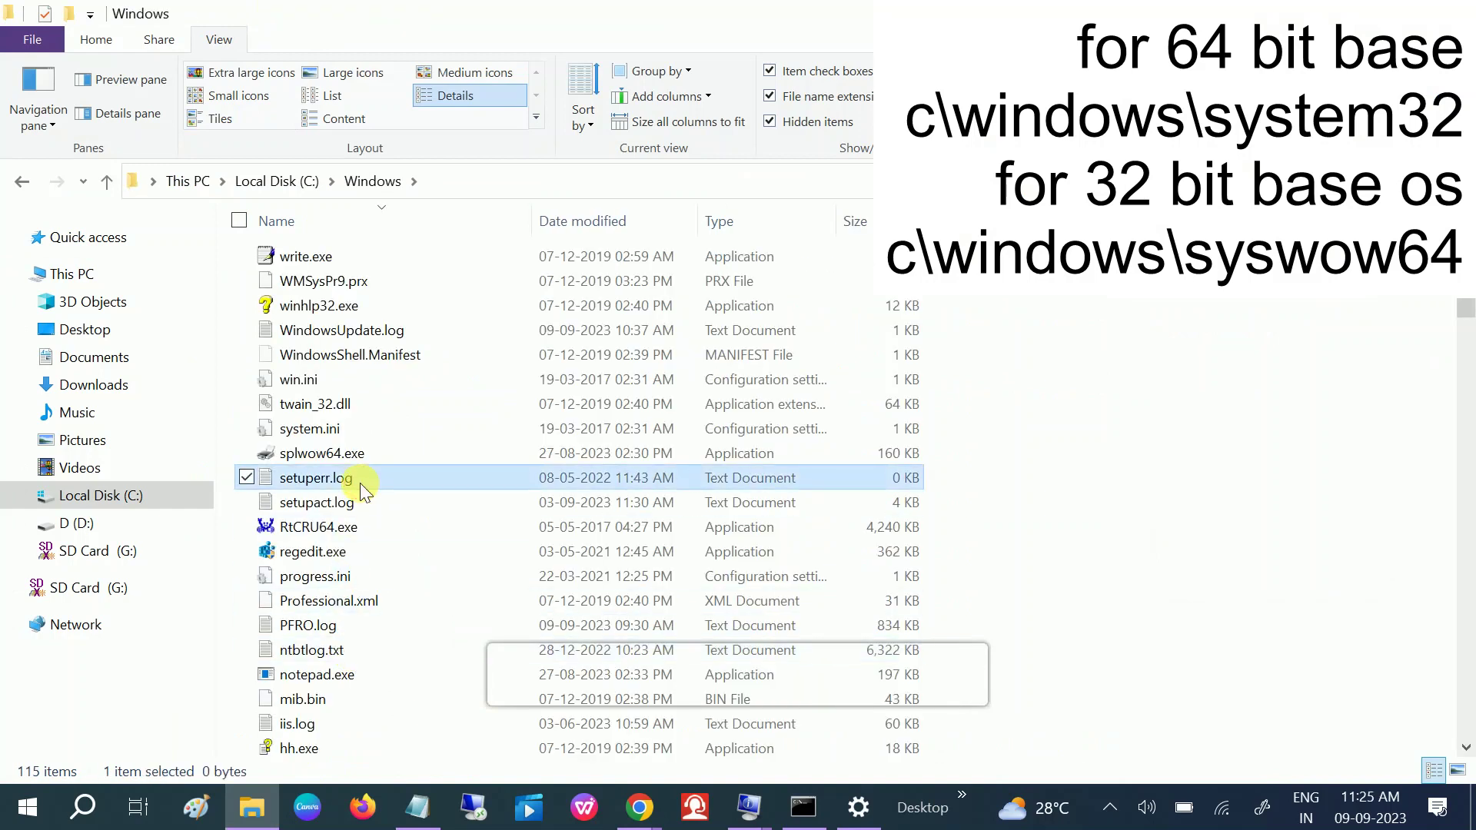
text(sys)
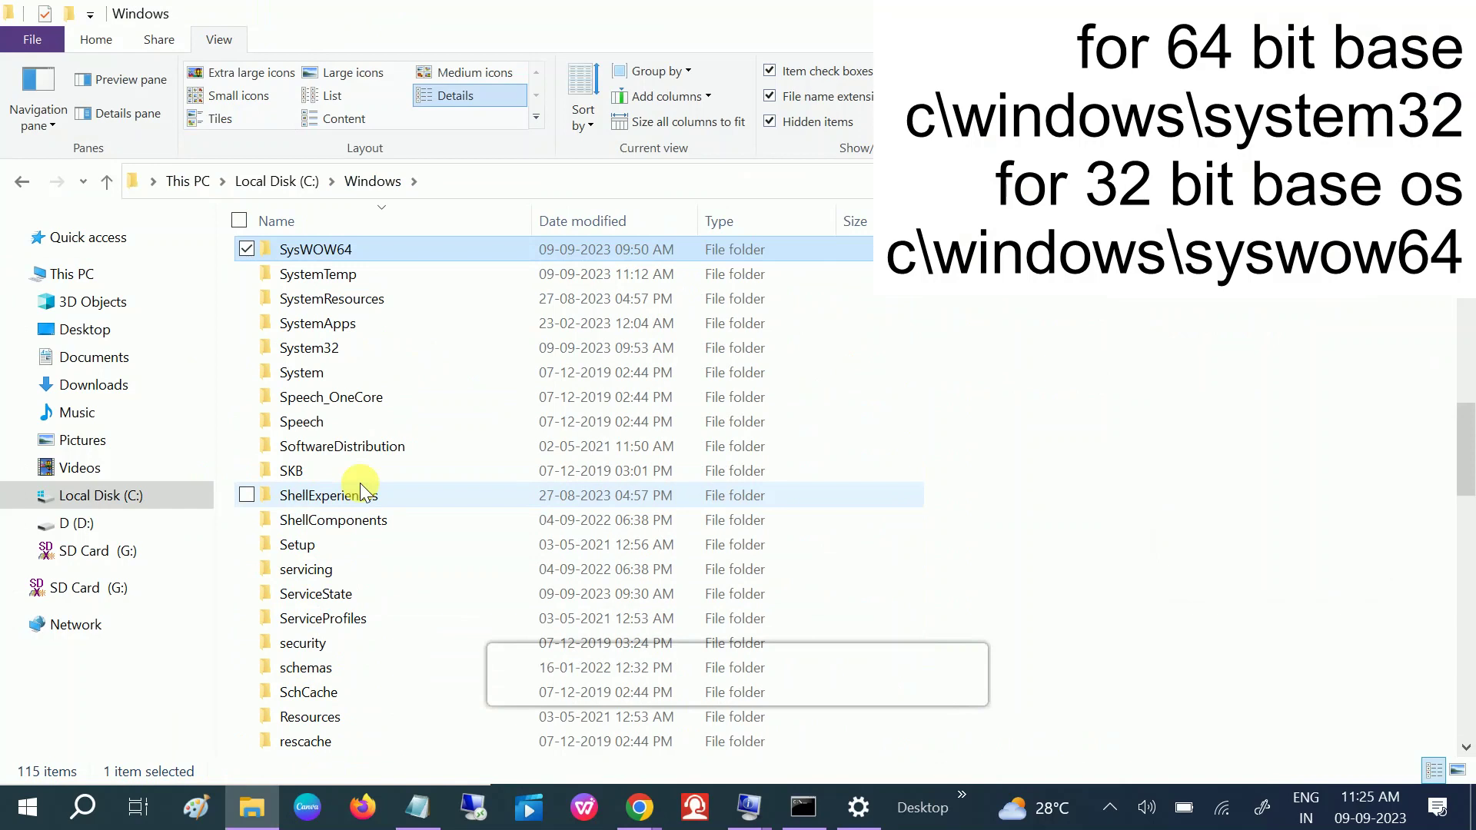
text(t)
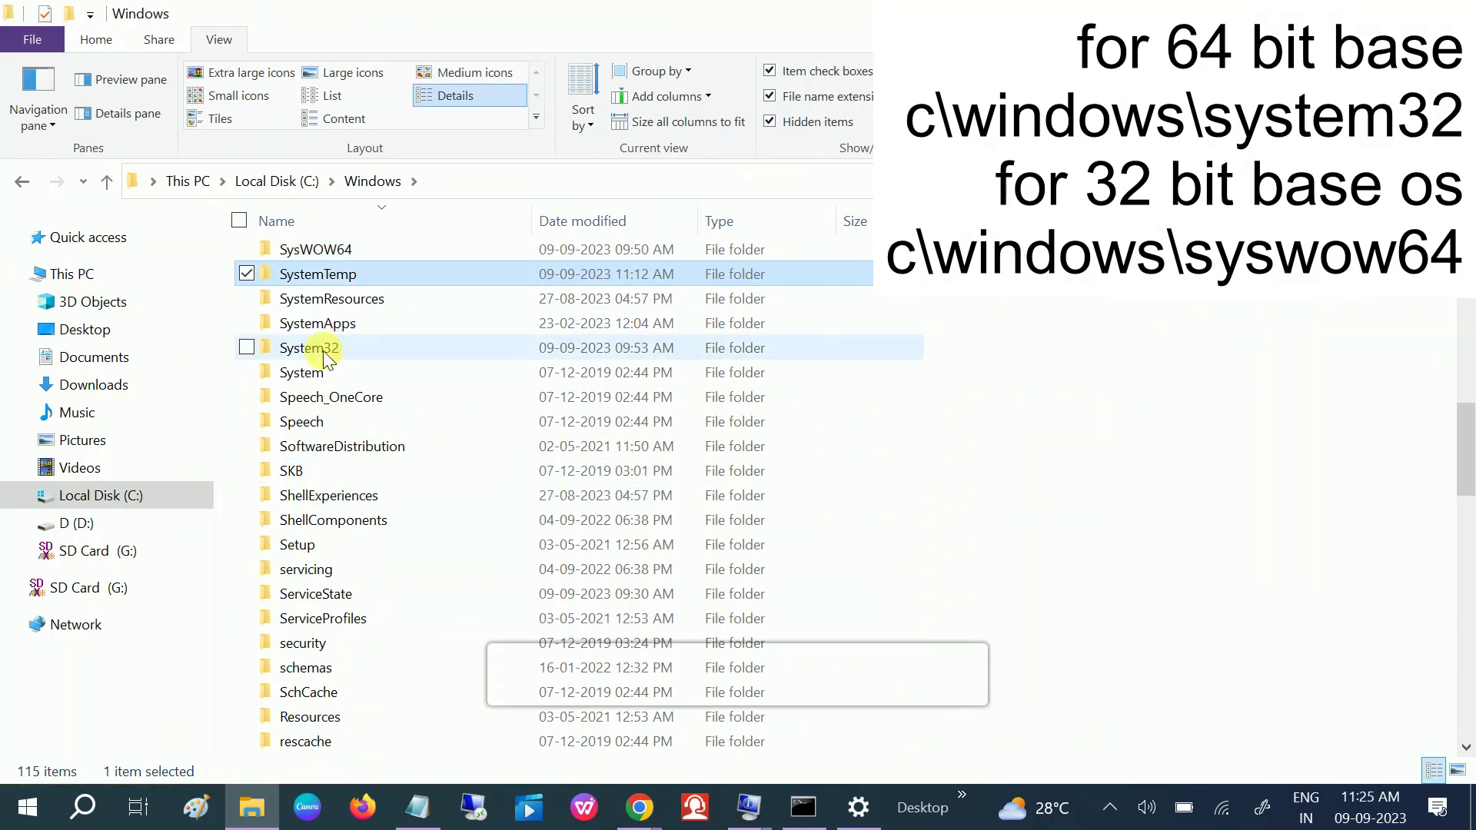
click(324, 353)
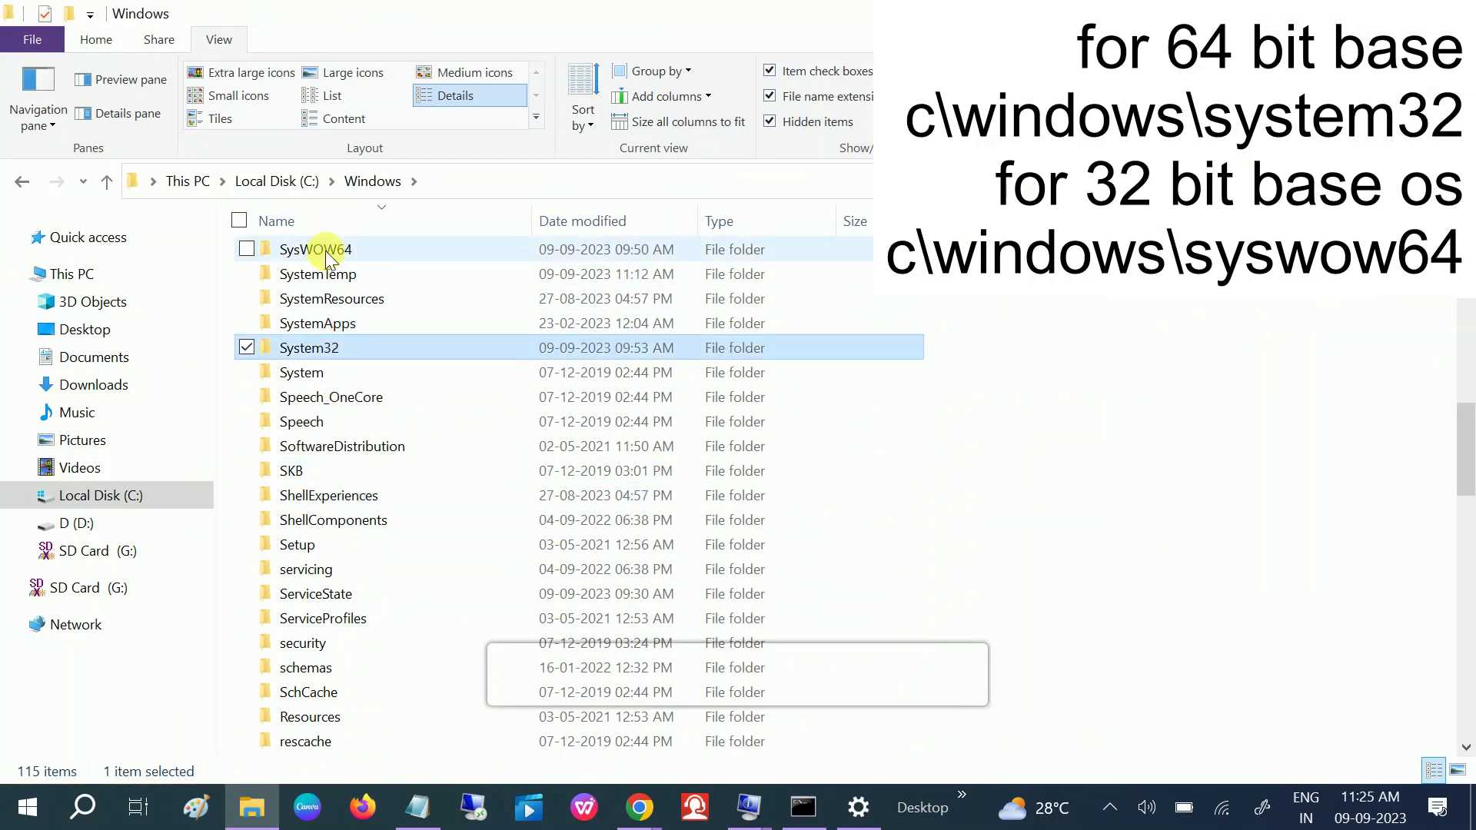
mouse_move(333, 249)
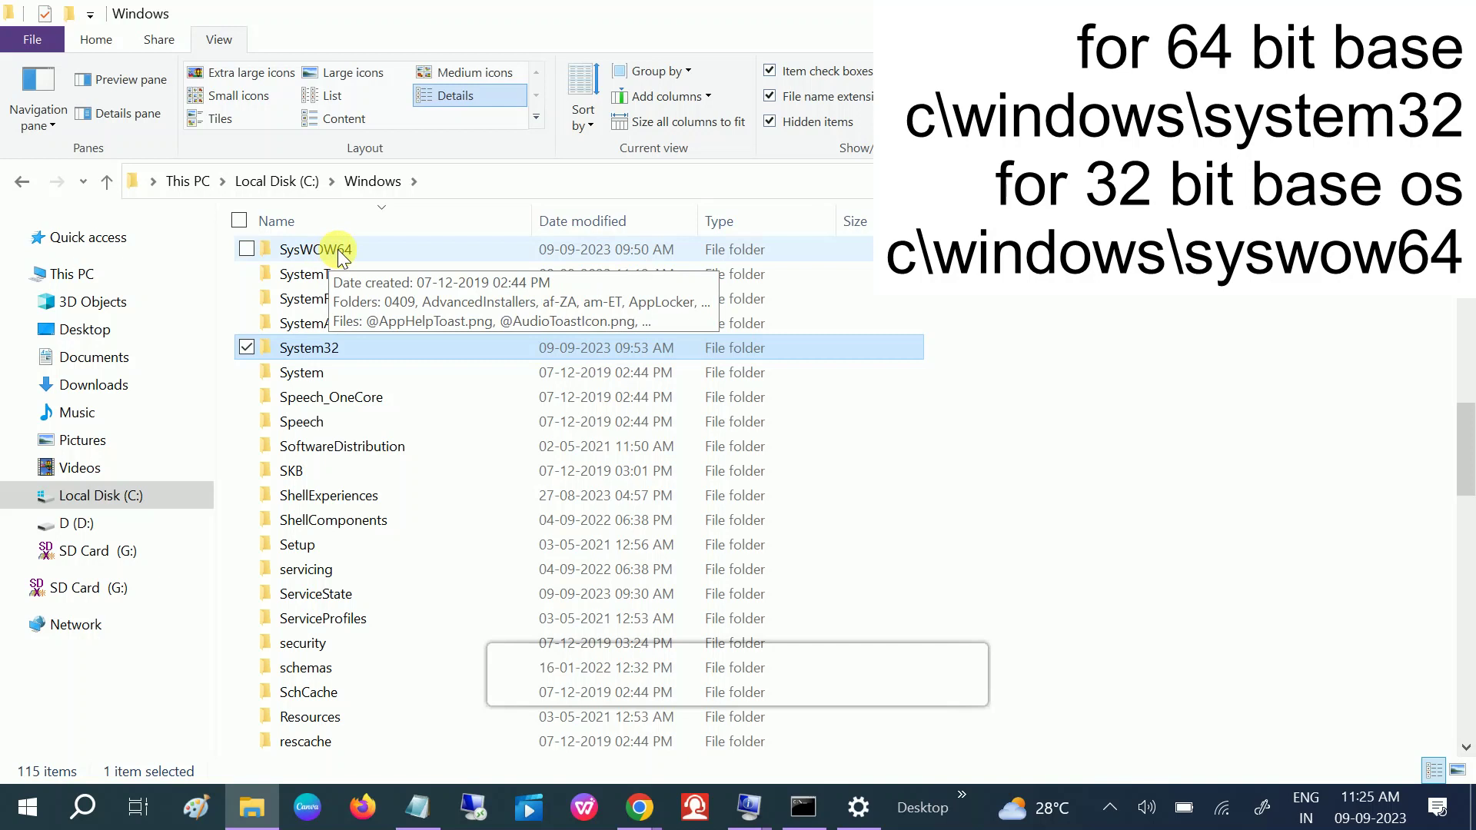
Step: Paste msvcp140.dll into System32, replacing the existing file with administrator permission
double_click(332, 351)
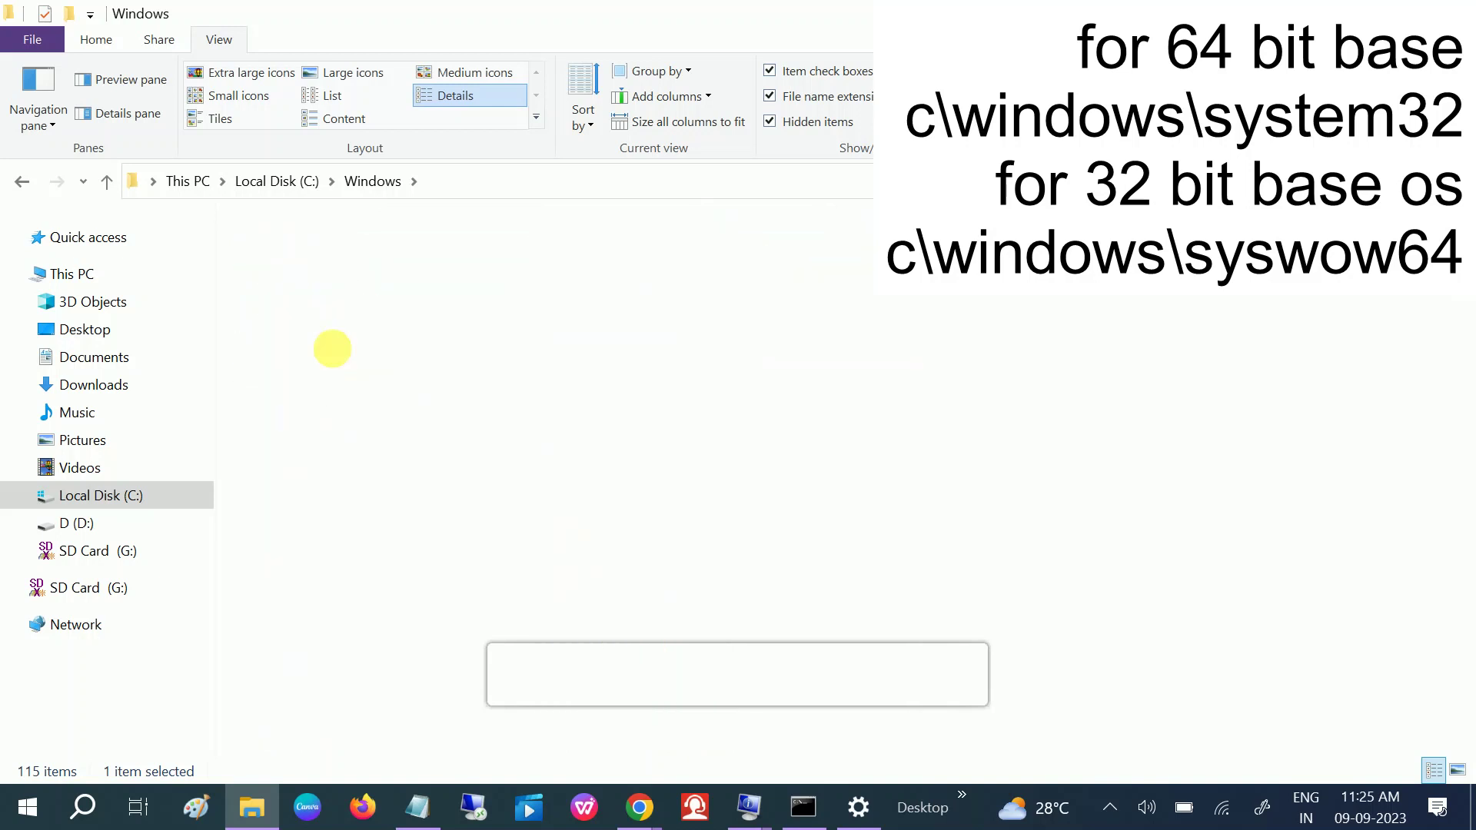
right_click(968, 320)
click(801, 443)
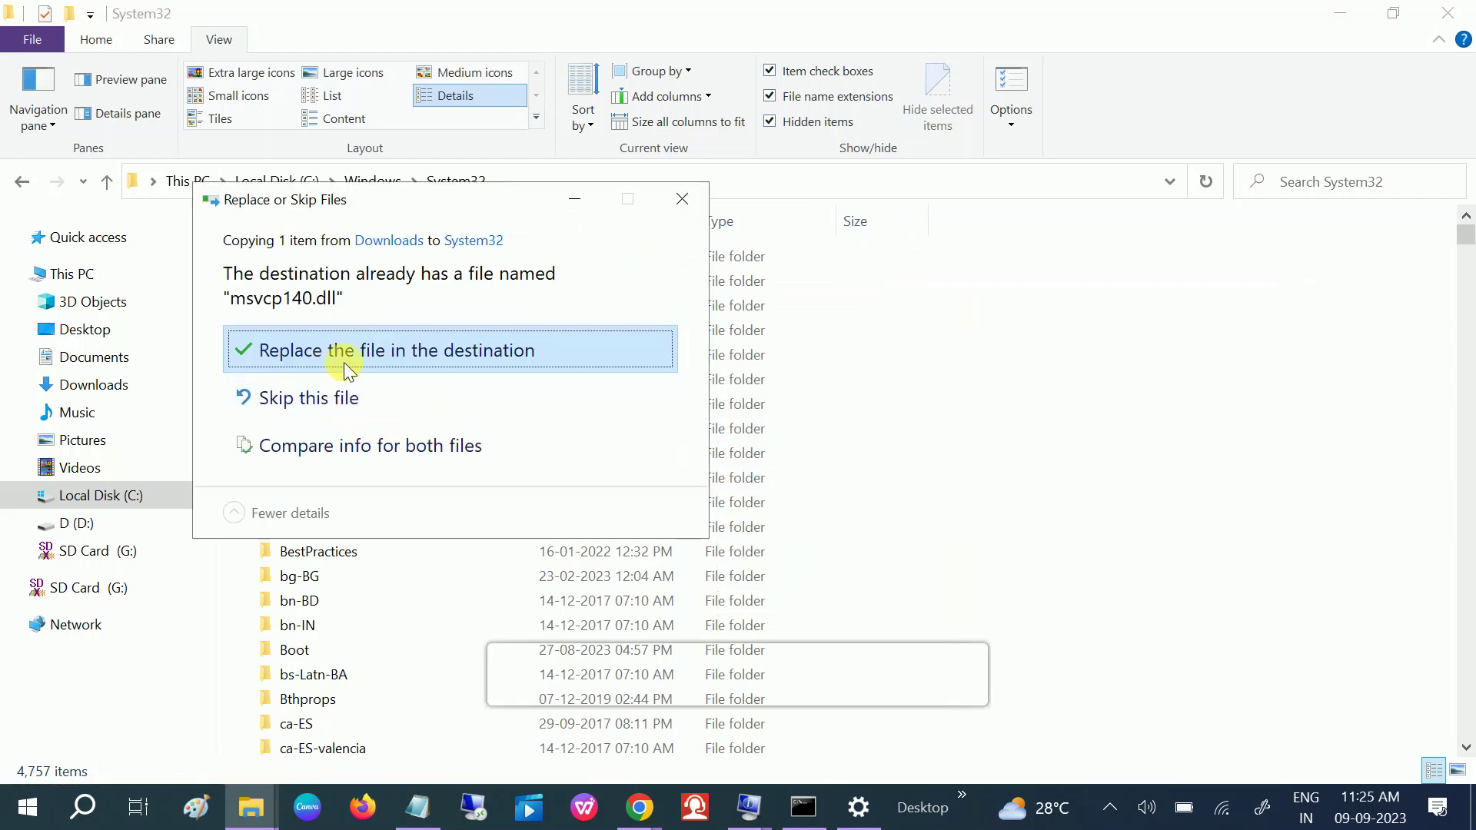
click(495, 354)
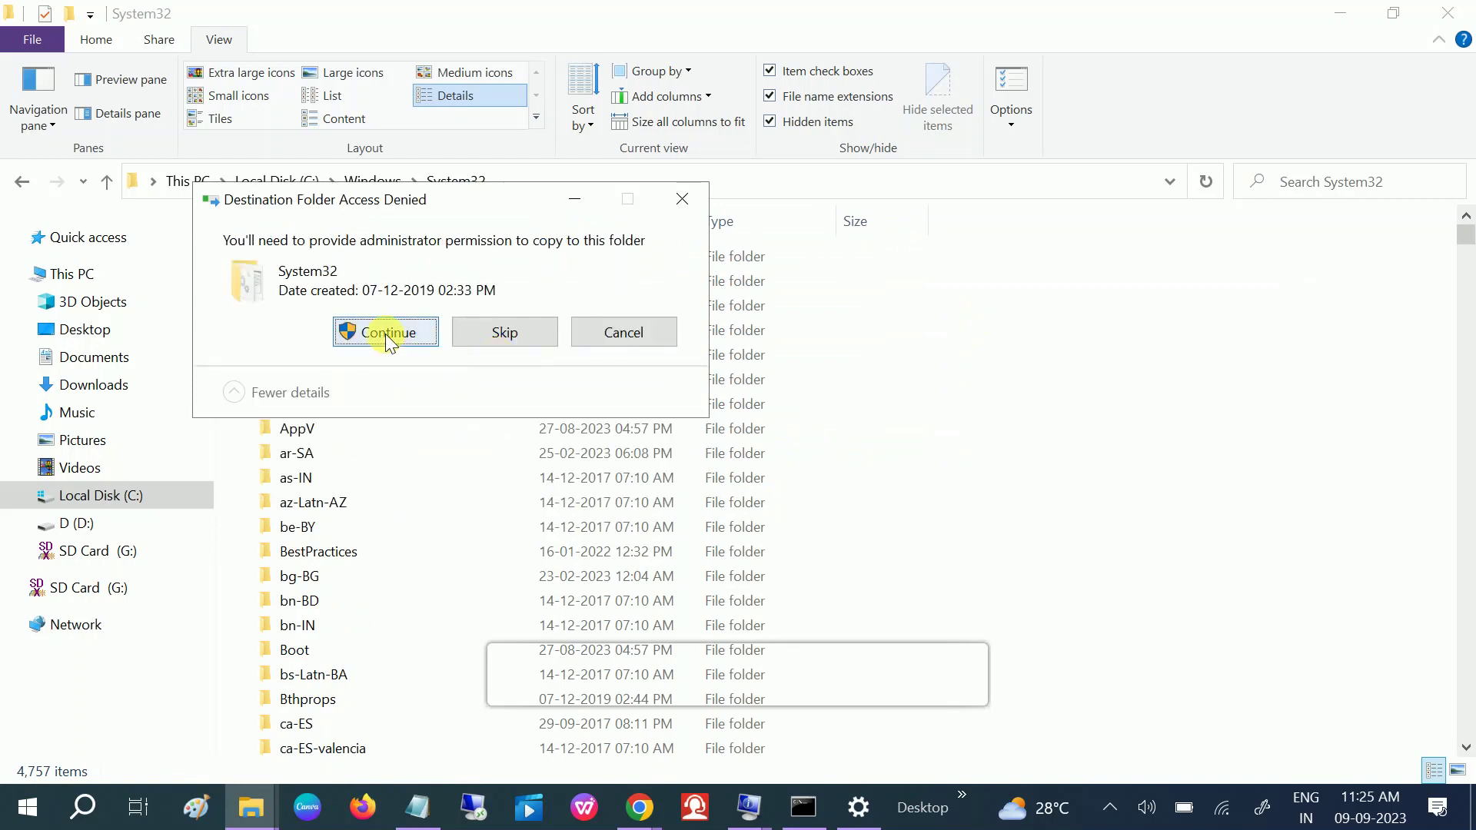
click(385, 334)
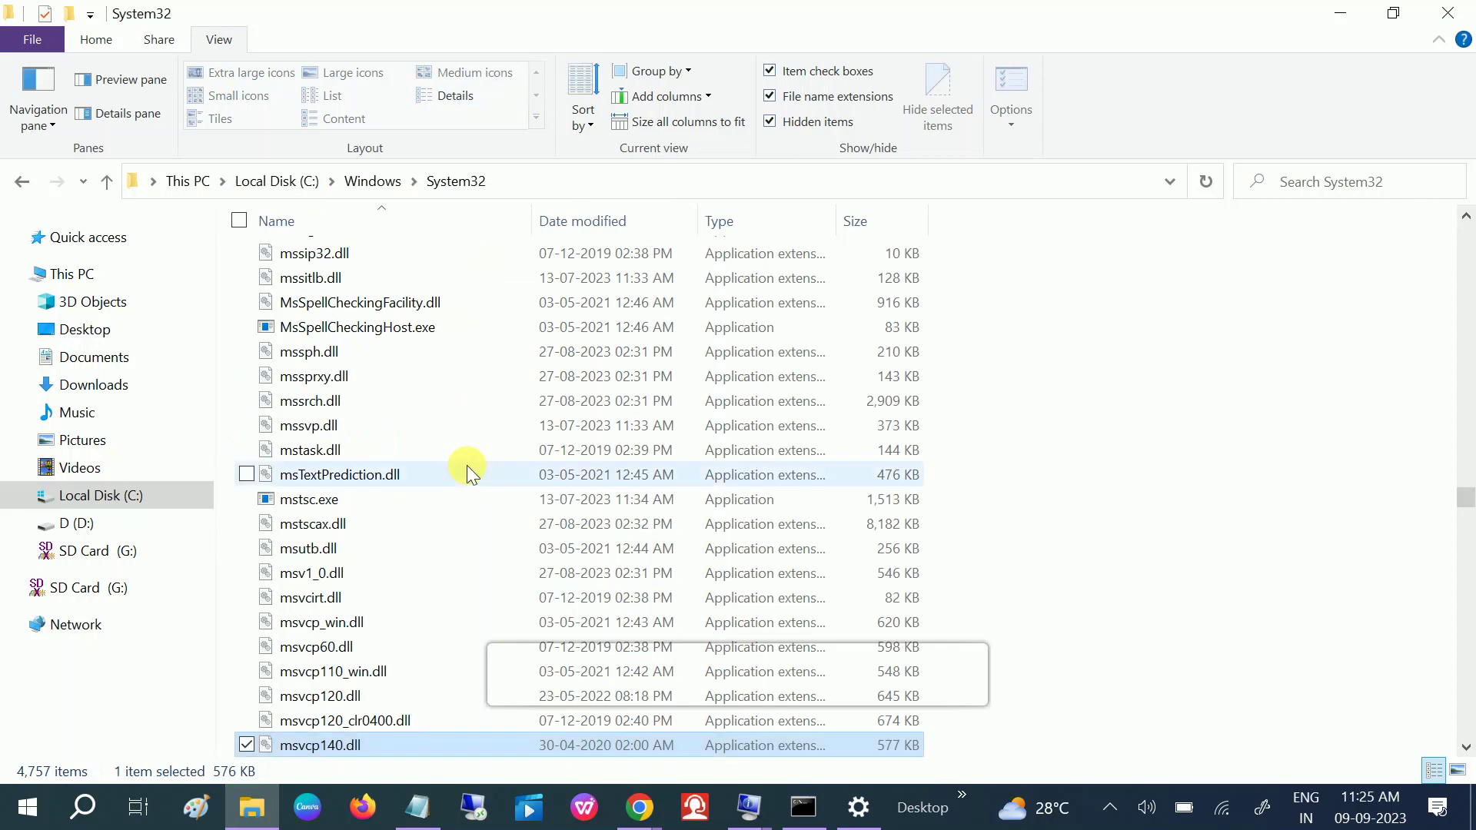
Step: Start renaming the copied msvcp140.dll, then go back up to the Windows folder
click(335, 745)
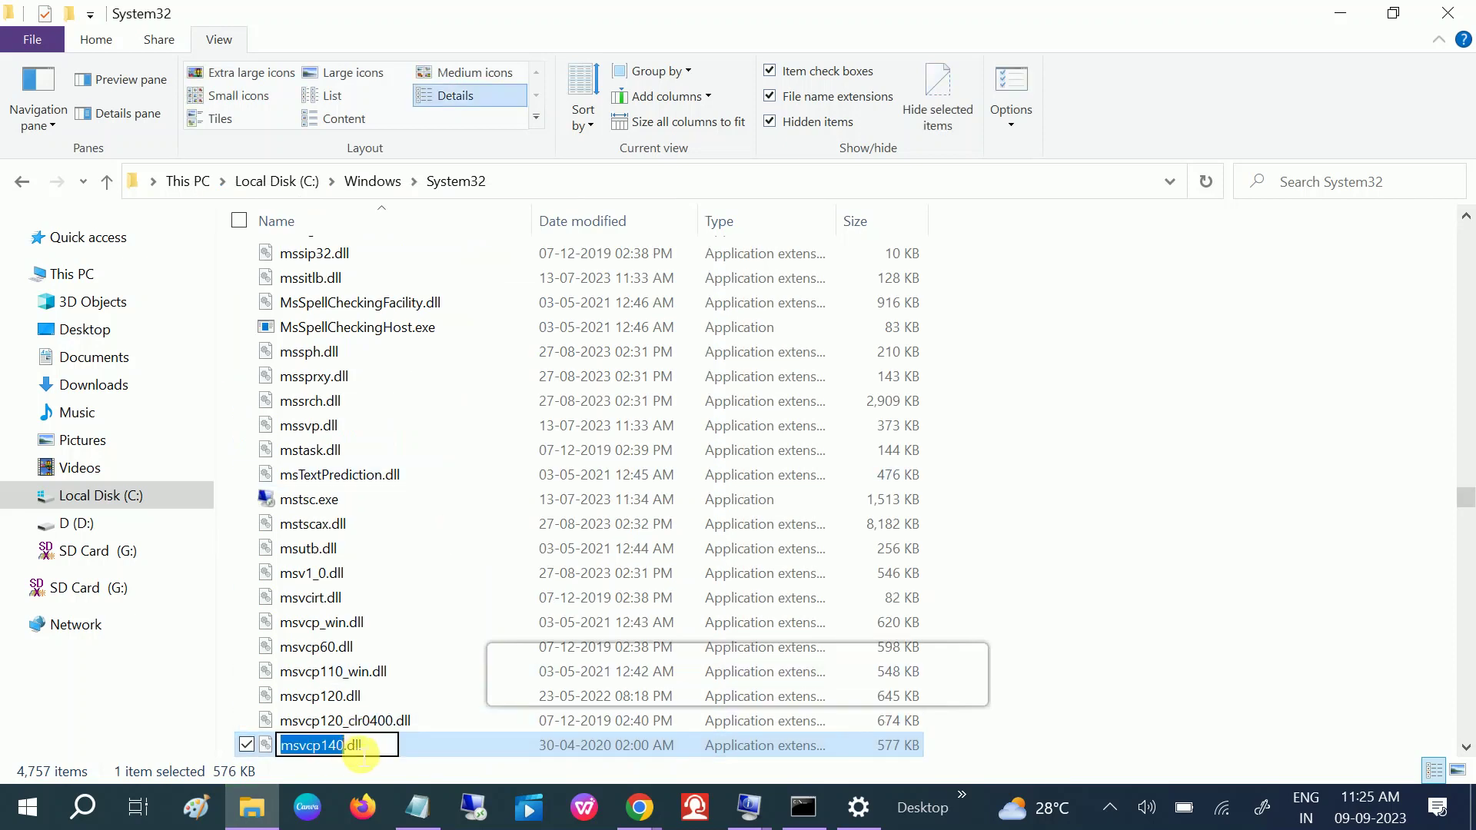
click(380, 752)
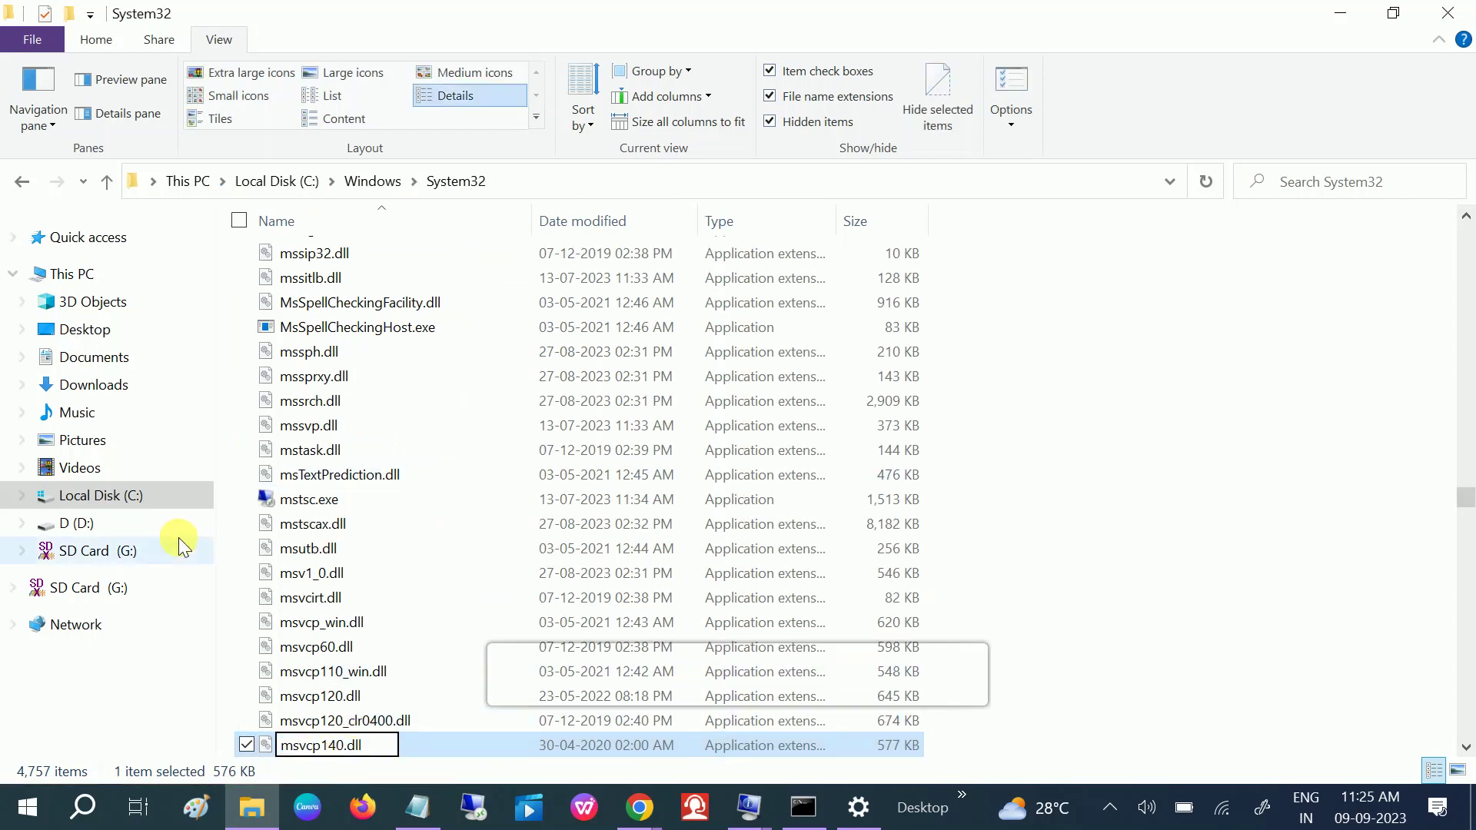
click(346, 178)
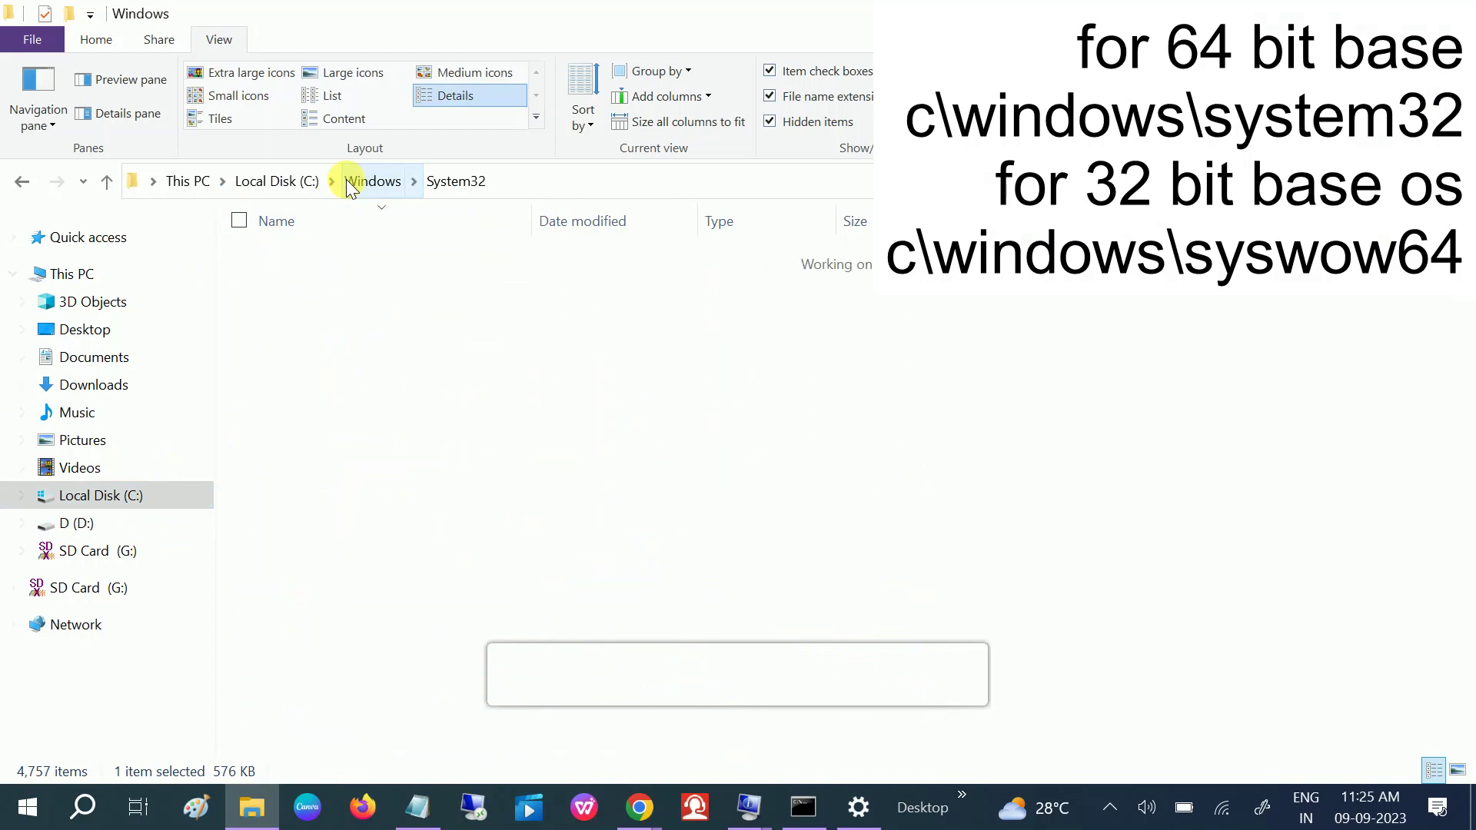
Step: Look inside SysWOW64, go to Local Disk (C:), then return to Chrome in a new tab
scroll(339, 669, down, 1)
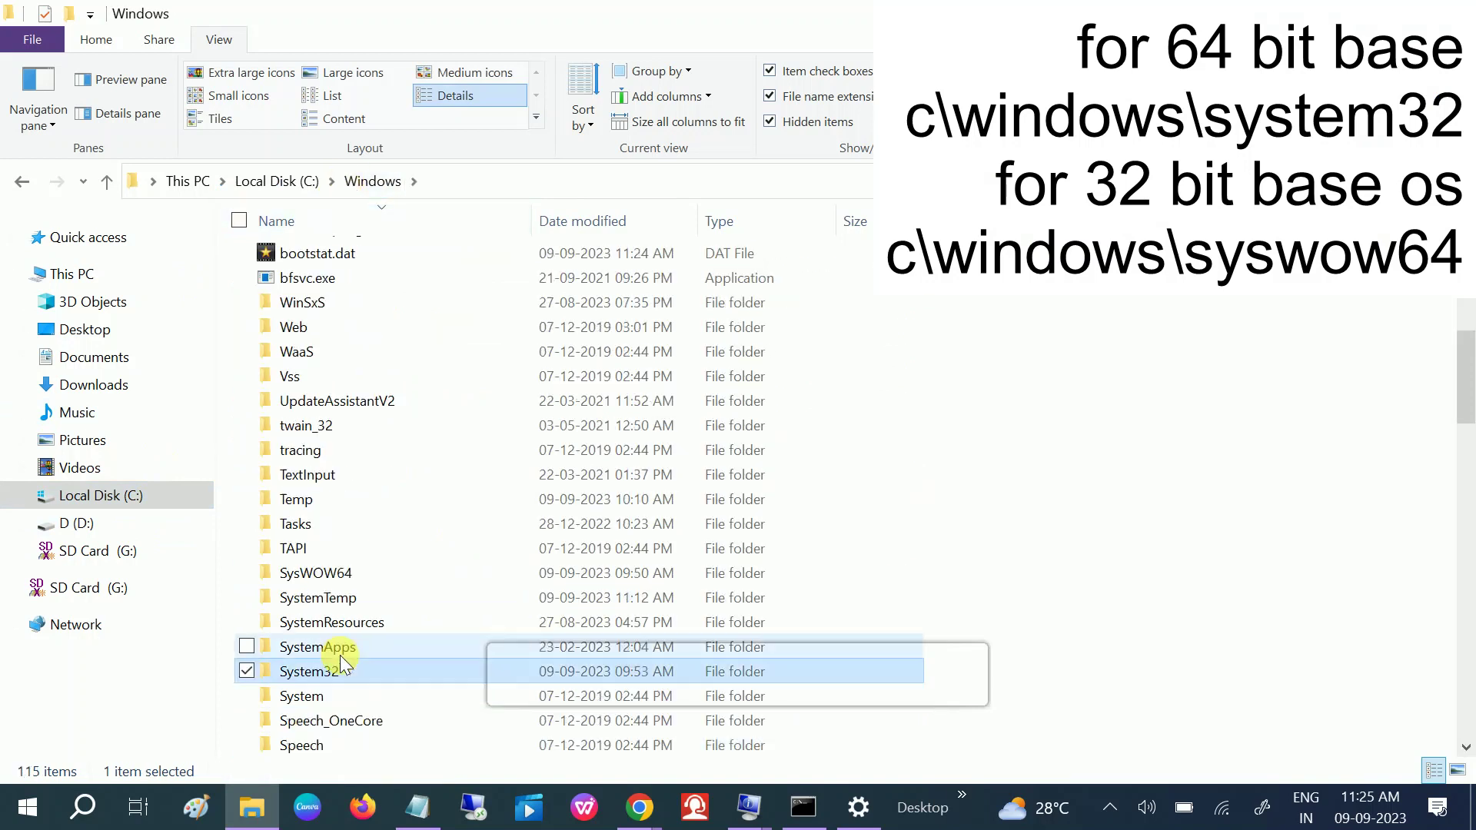
double_click(348, 575)
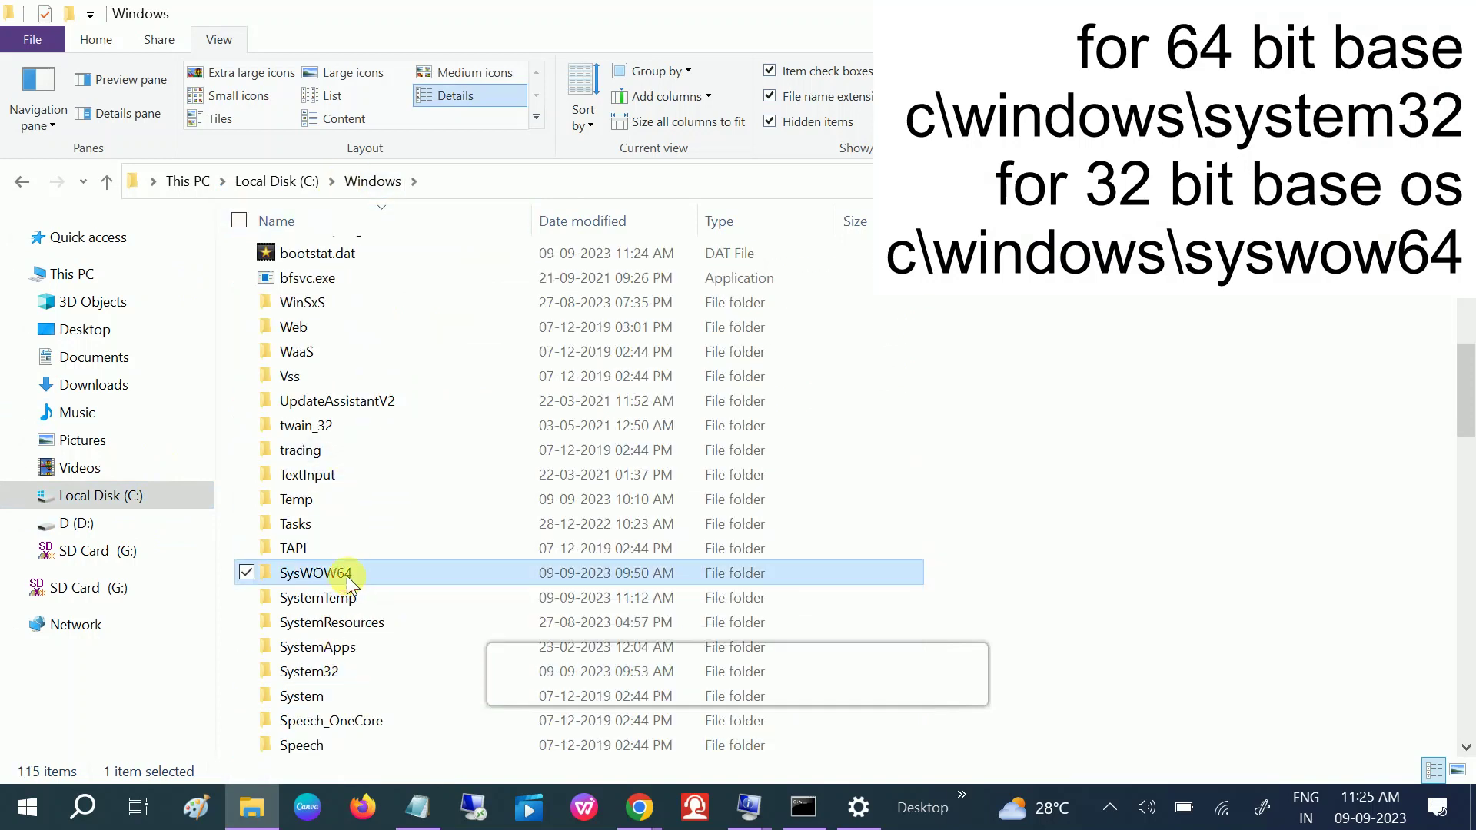
right_click(903, 366)
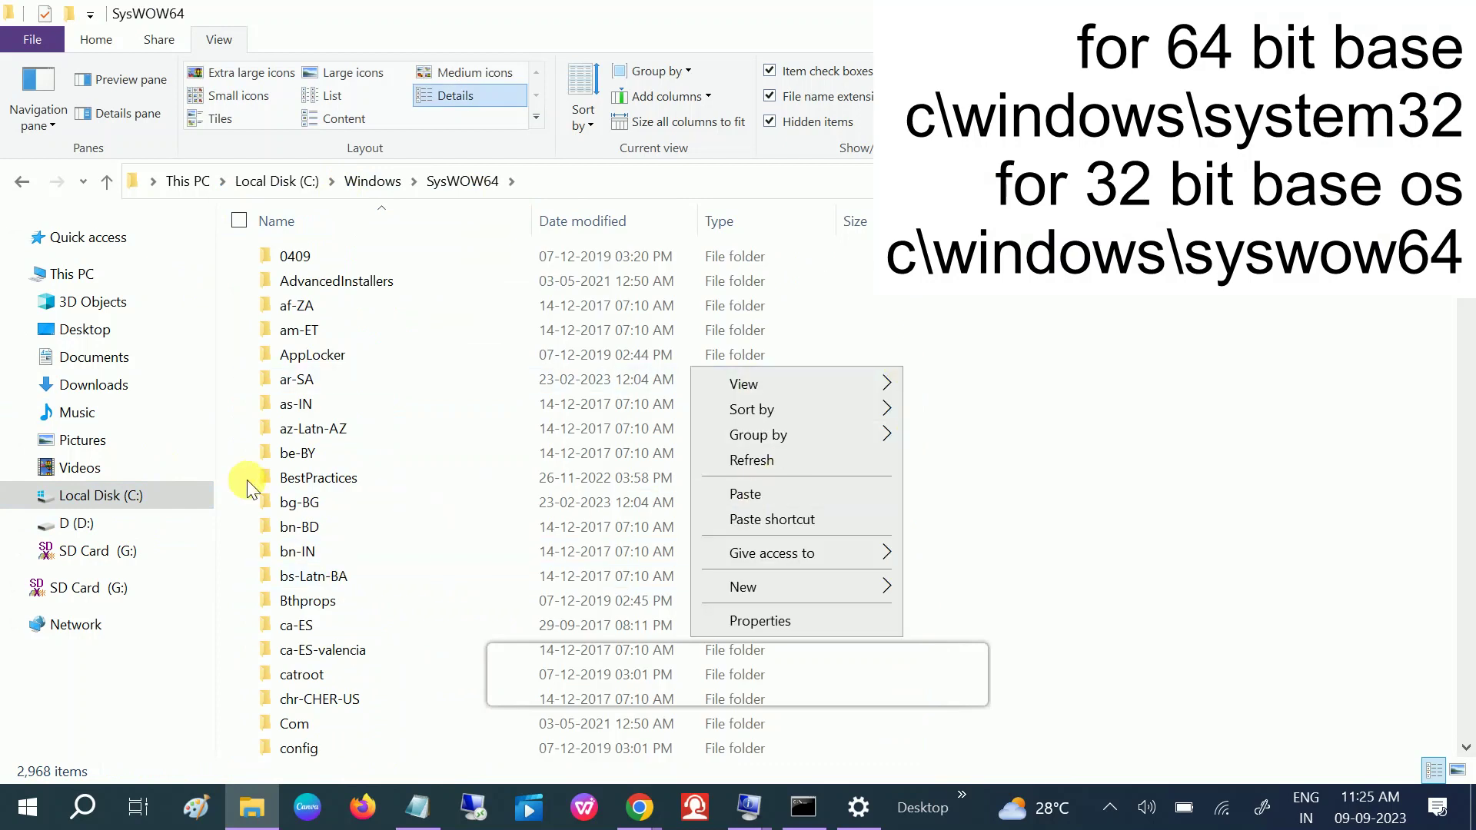
click(123, 495)
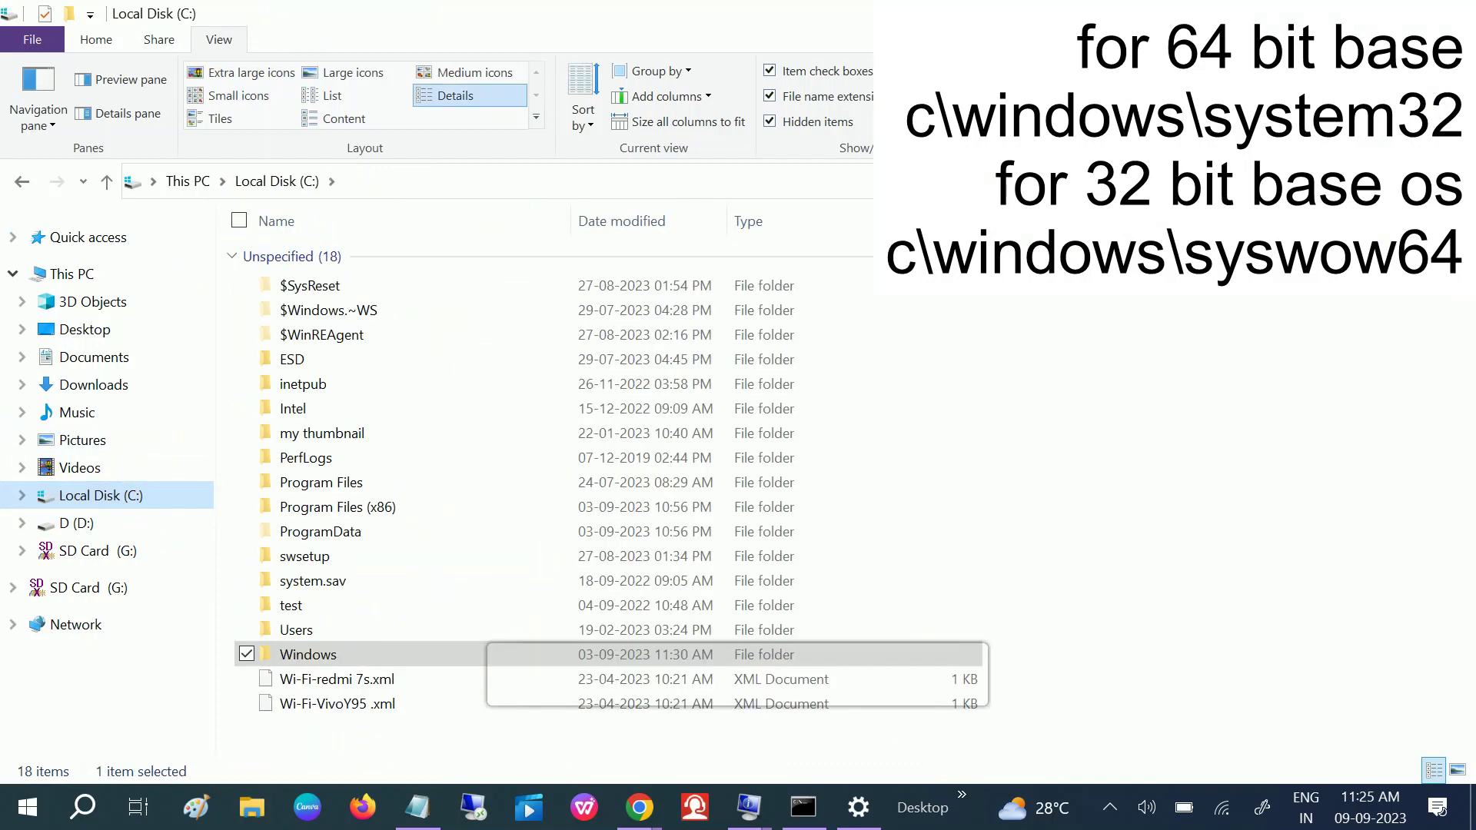
key(alt+Tab)
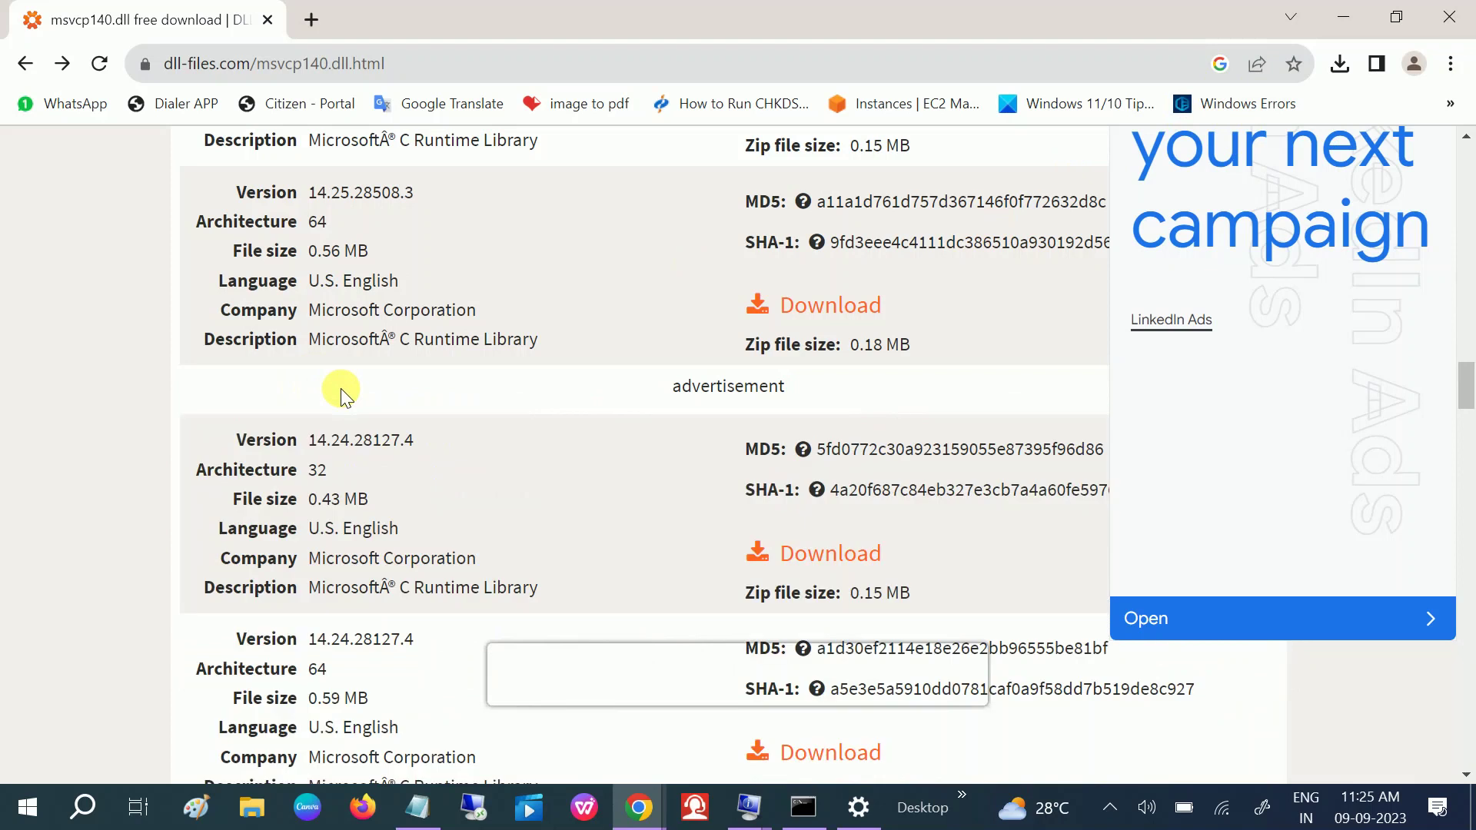
click(311, 19)
Step: Search Google for 'visual c++ redistributable' and open Microsoft Learn's latest supported downloads article
click(336, 62)
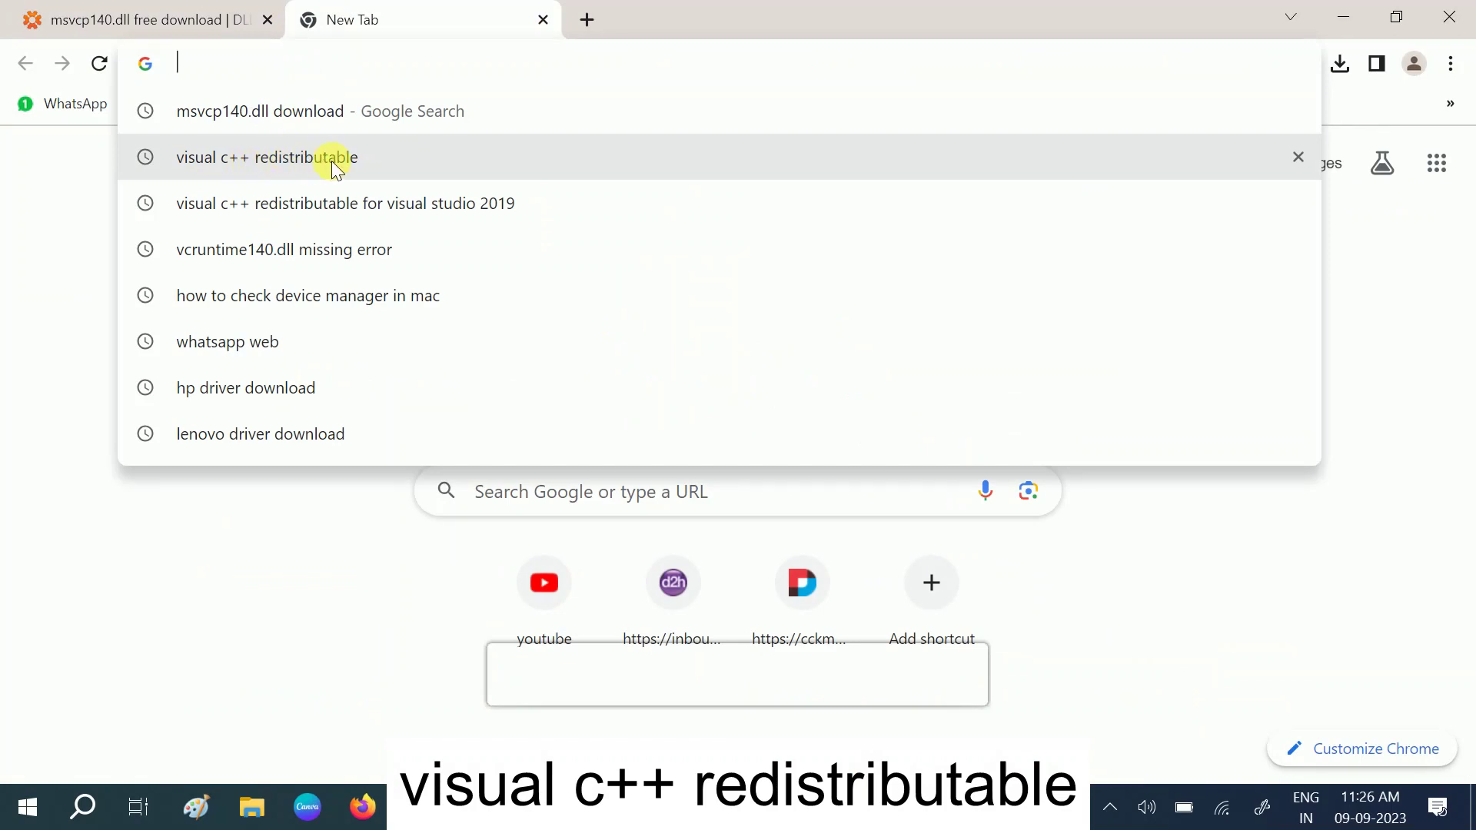
click(335, 161)
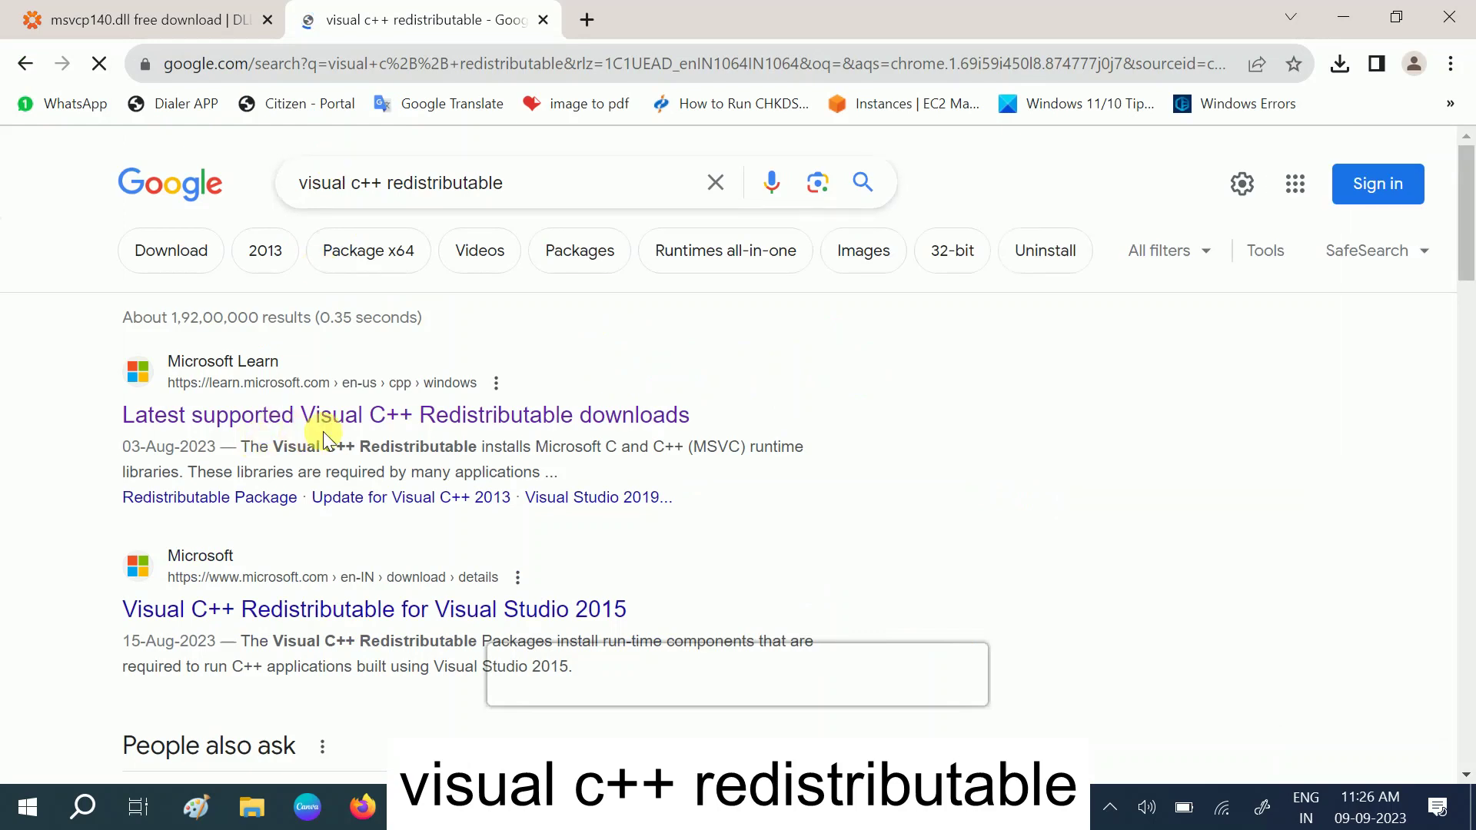
click(395, 415)
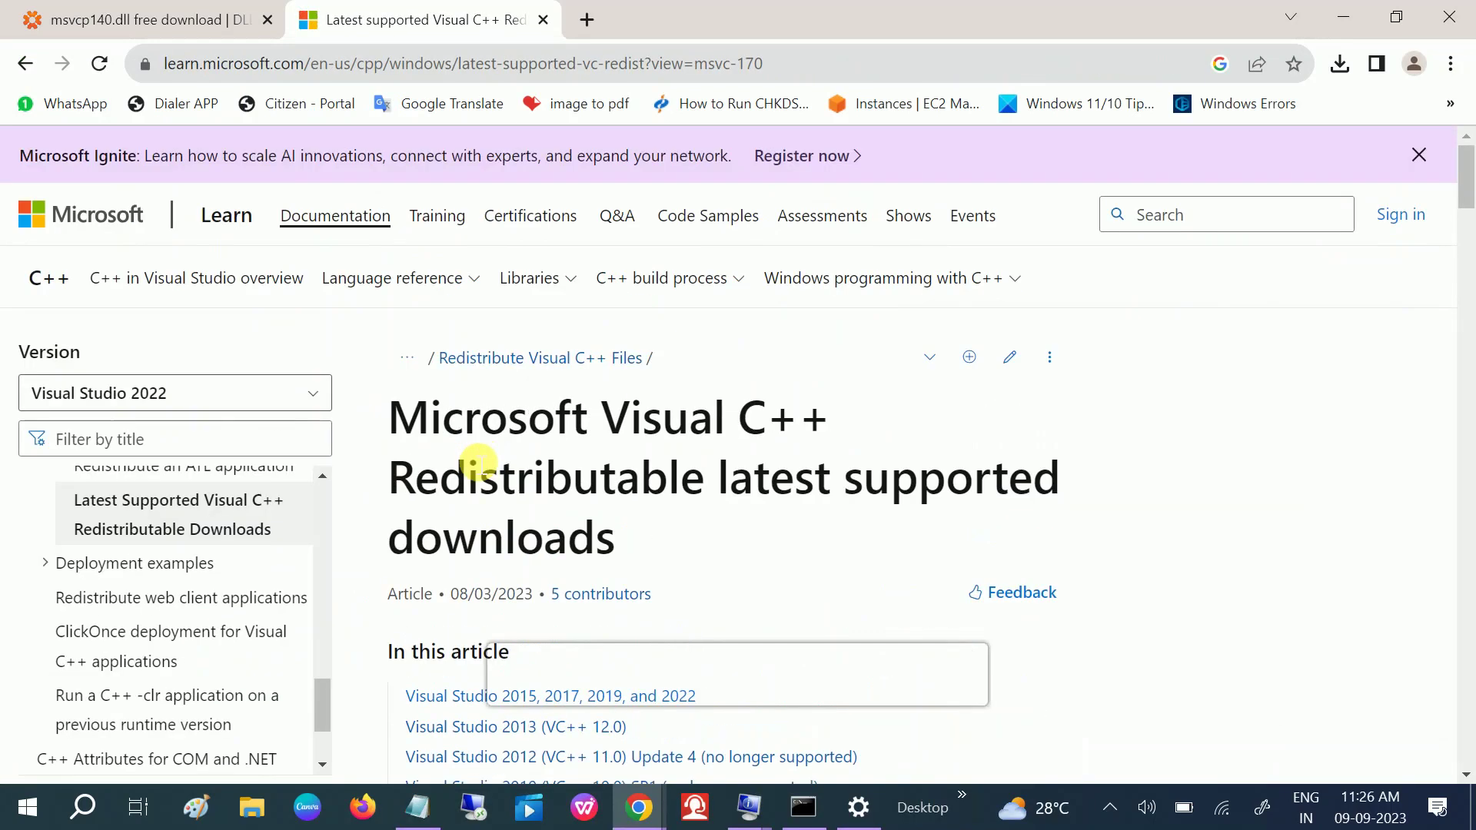
scroll(477, 457, down, 3)
scroll(477, 461, down, 2)
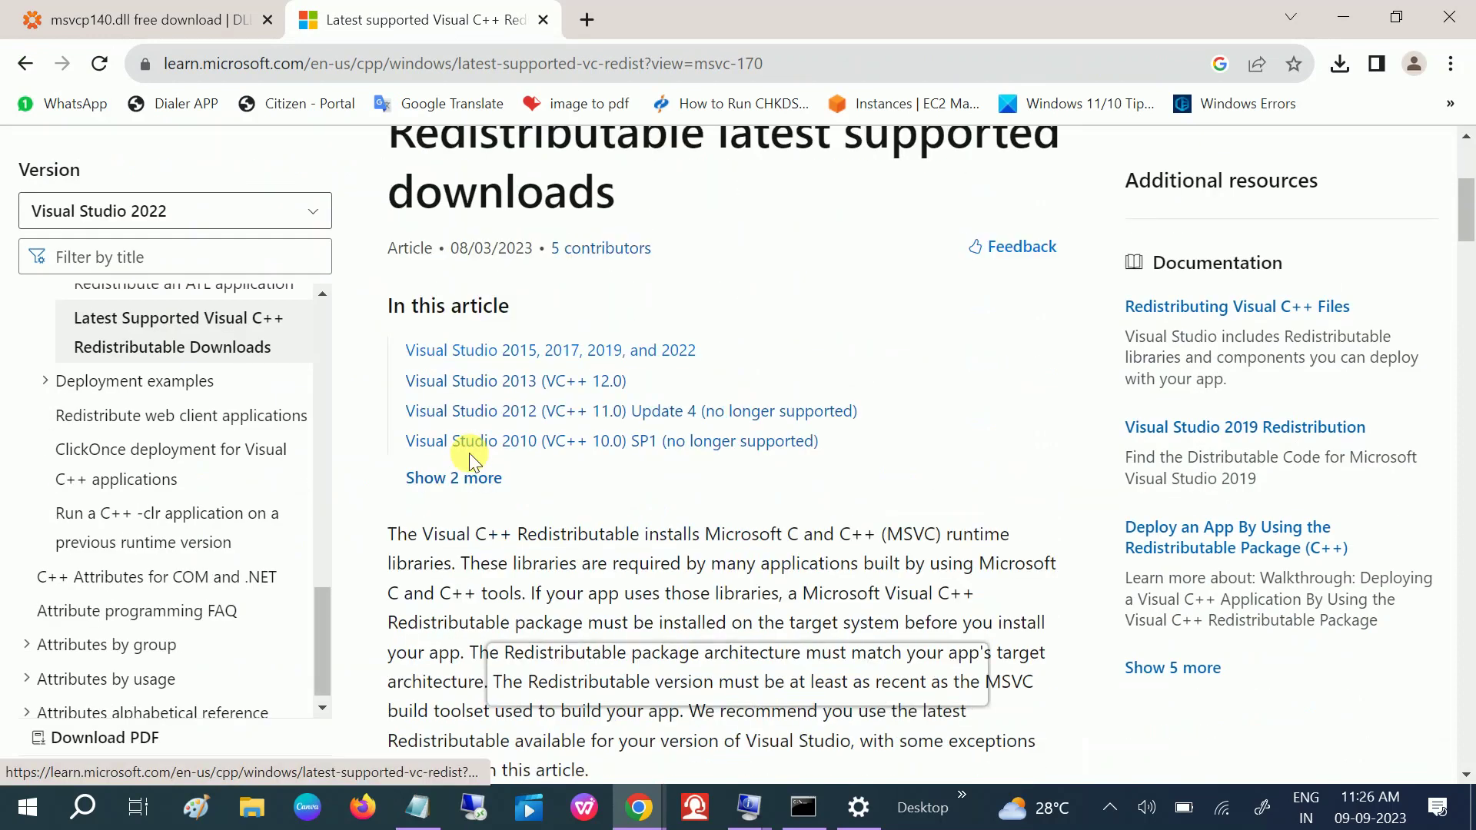
Step: Jump to the Visual Studio 2015–2022 section and highlight its x86 and x64 redistributable links
click(564, 353)
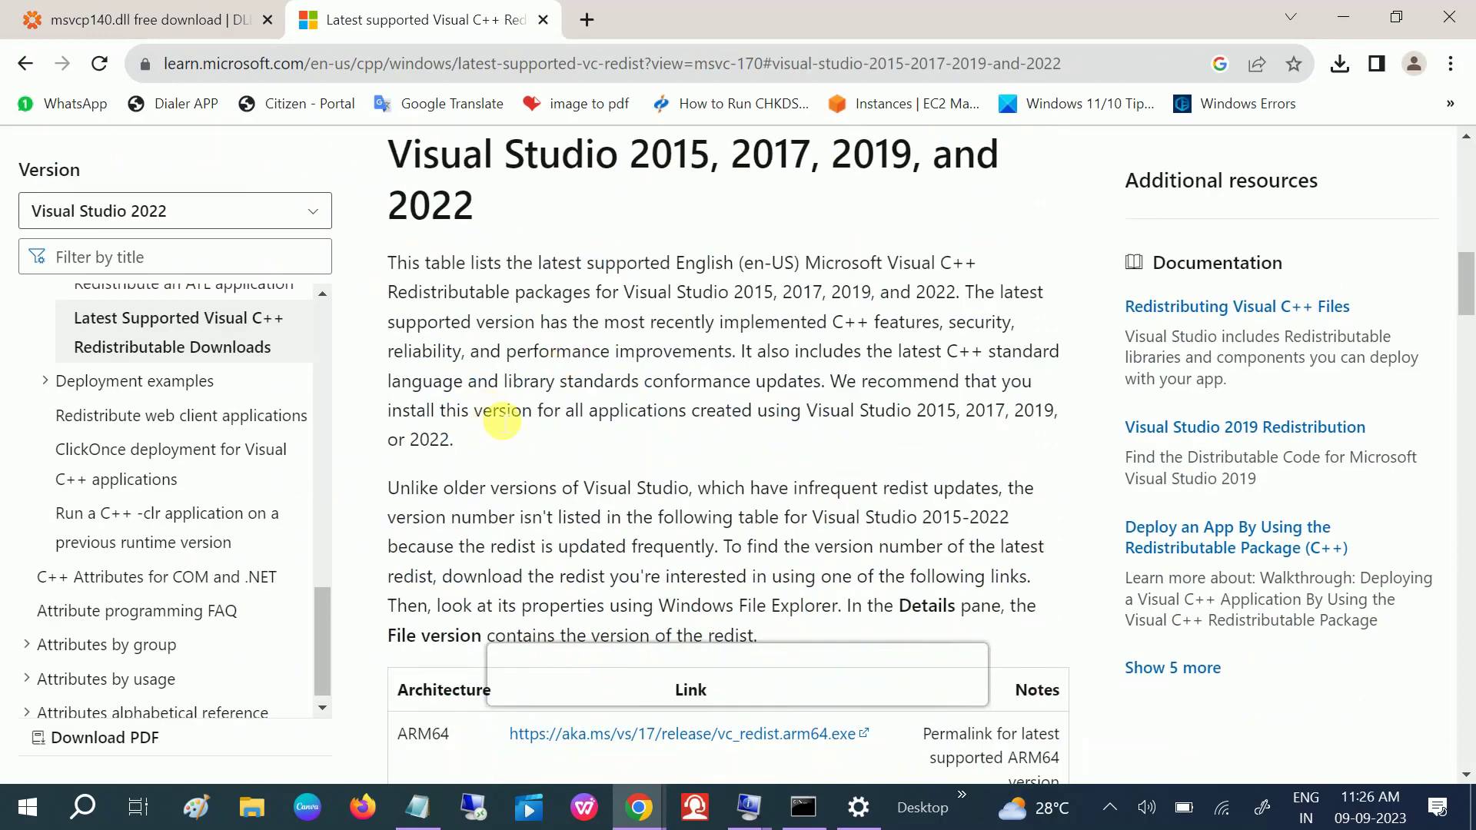
scroll(502, 419, down, 2)
scroll(499, 415, down, 4)
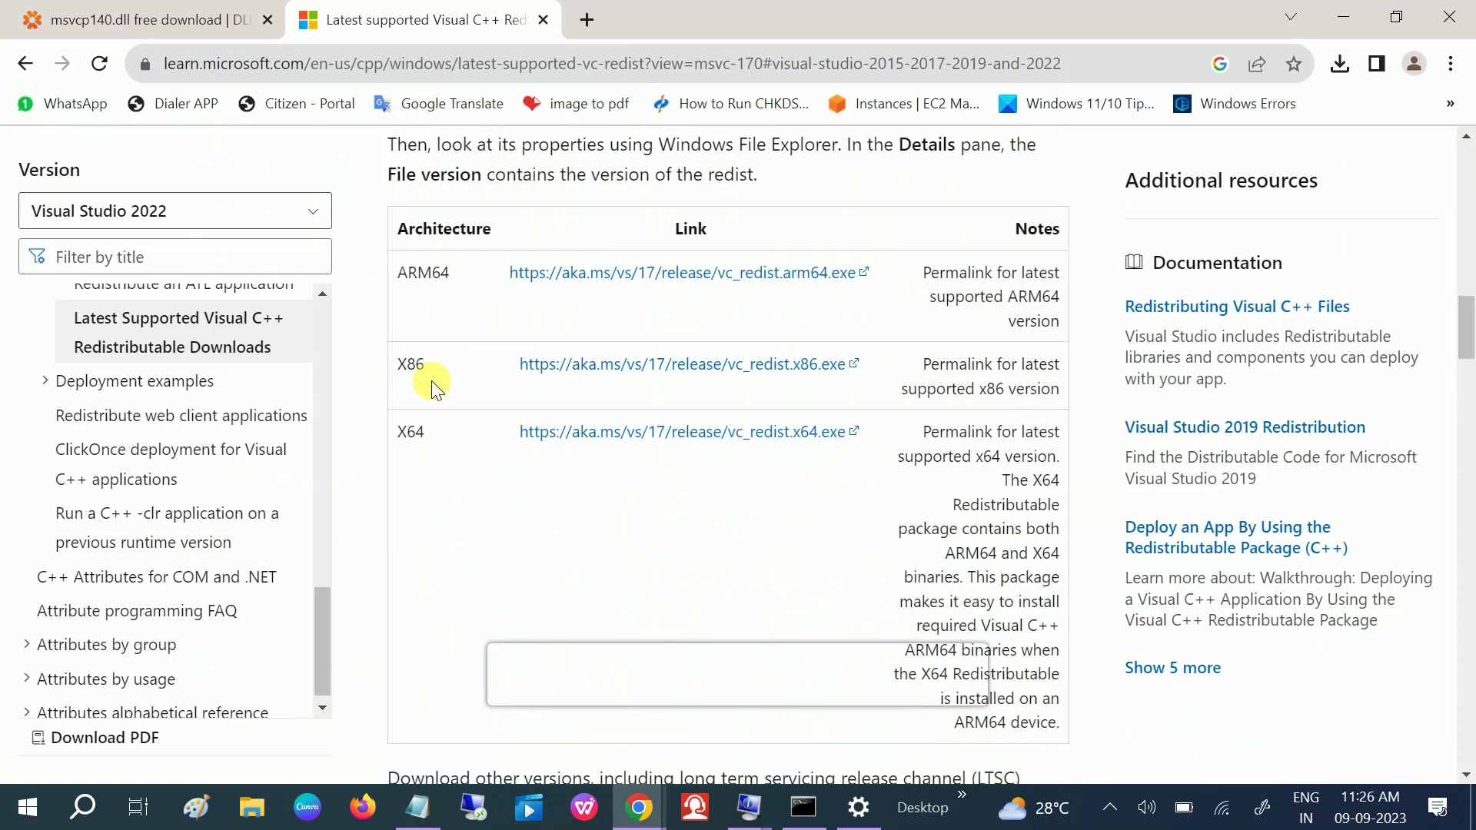
drag(428, 371, 870, 365)
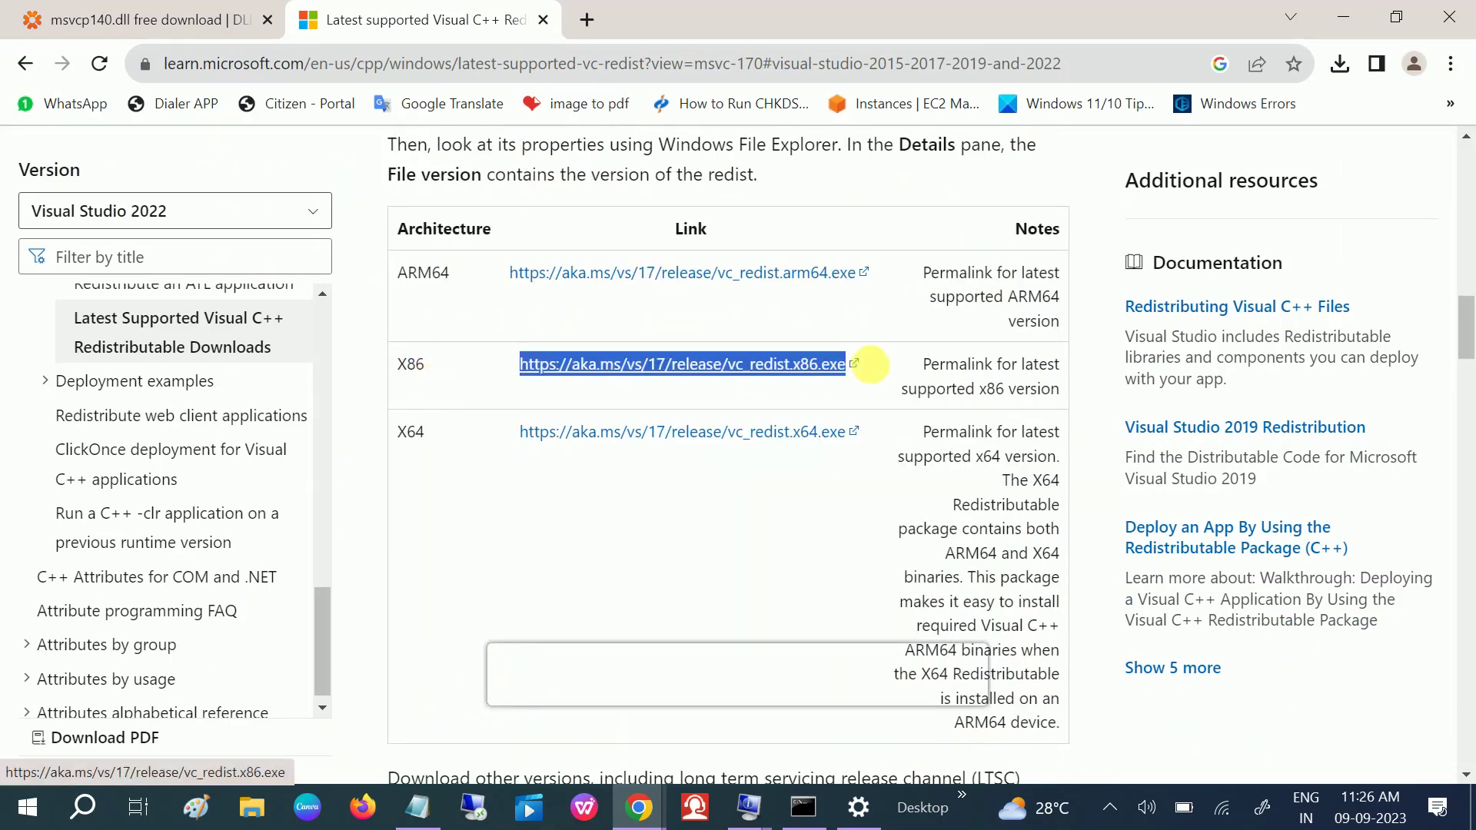
drag(464, 434, 873, 433)
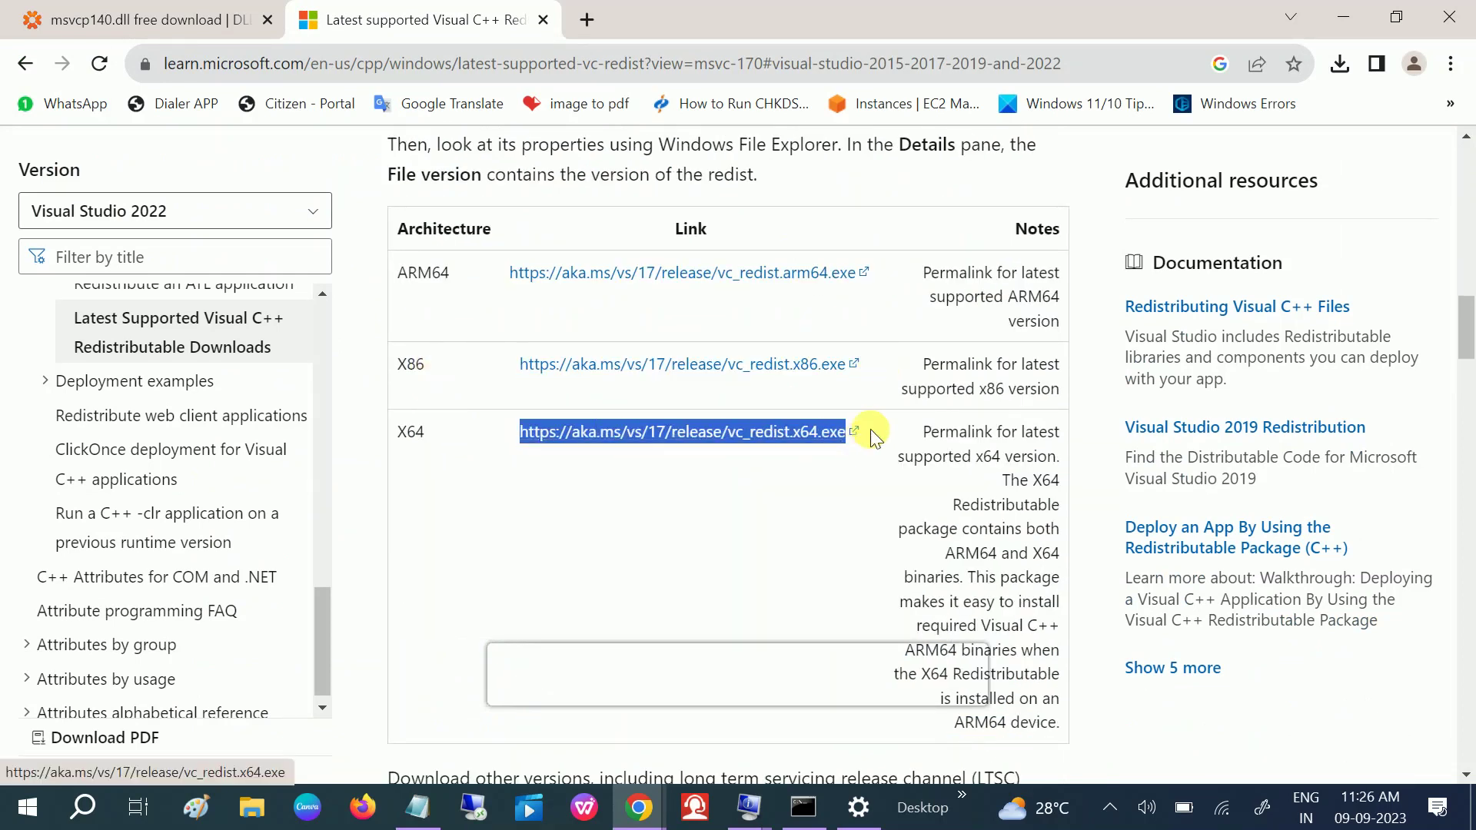
Step: Download the x64 (24.2 MB) and x86 (13.2 MB) VC_redist installers and confirm both finished
click(725, 444)
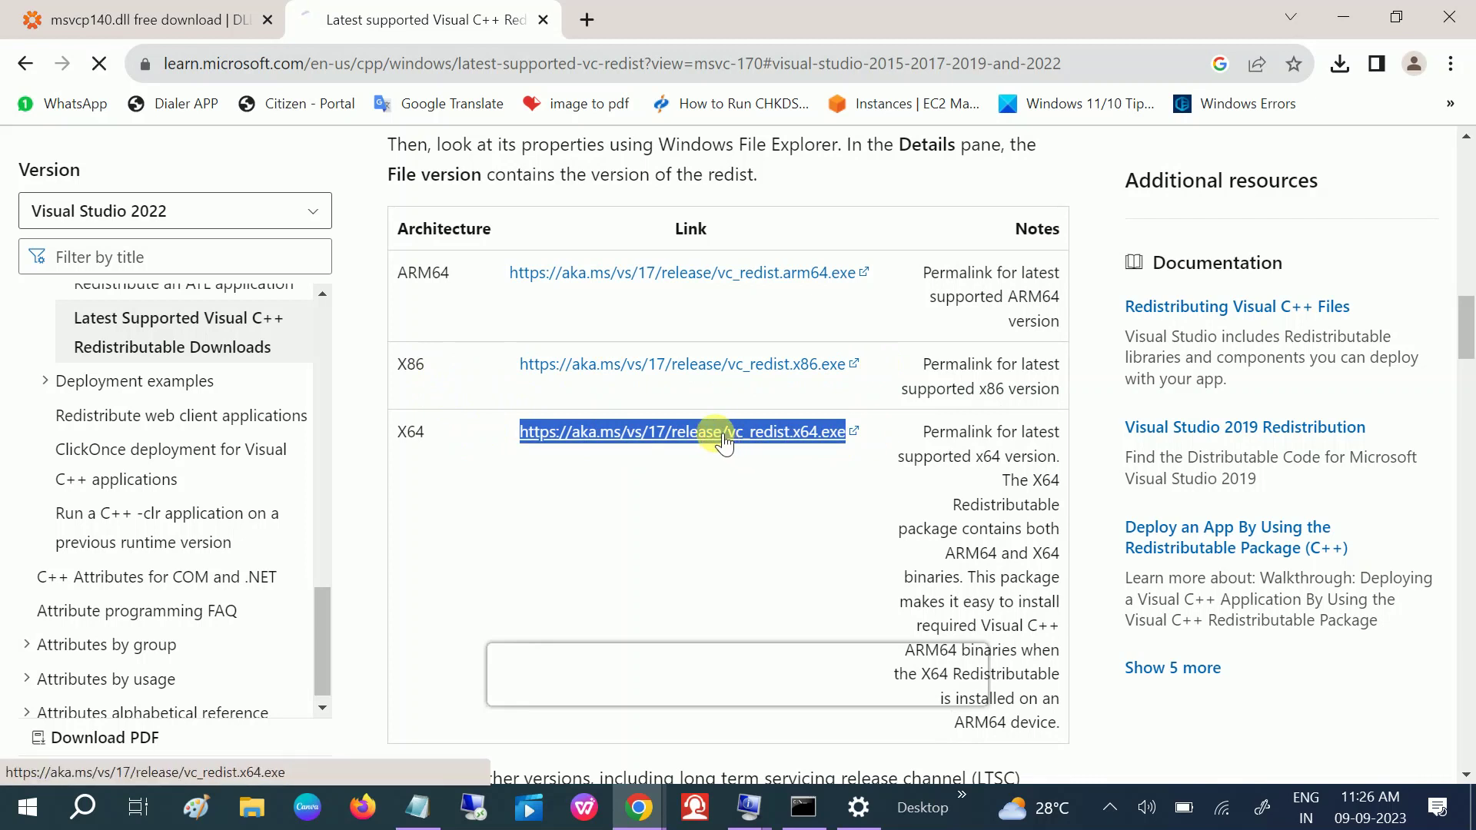
click(1340, 65)
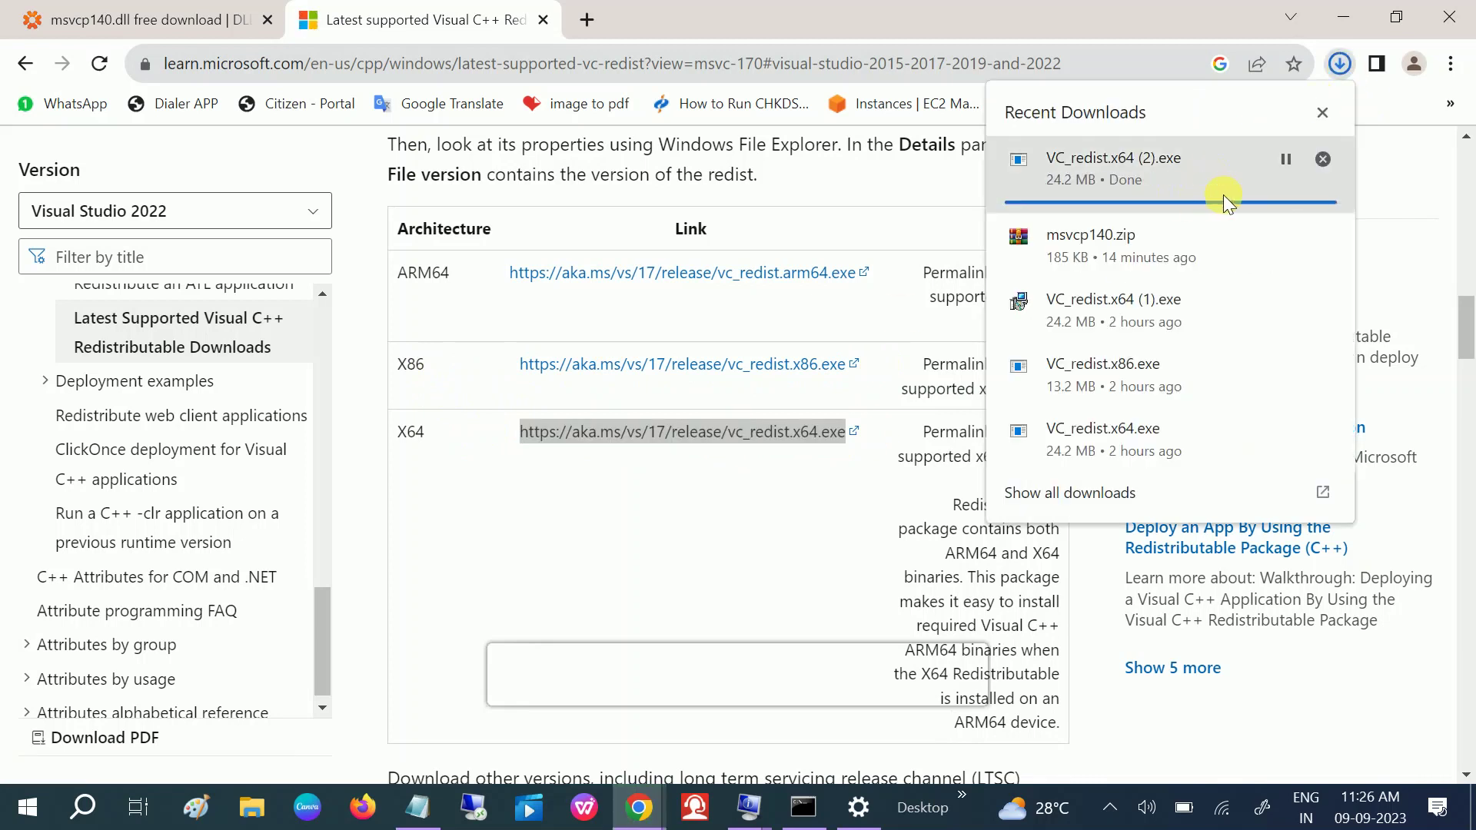
click(720, 374)
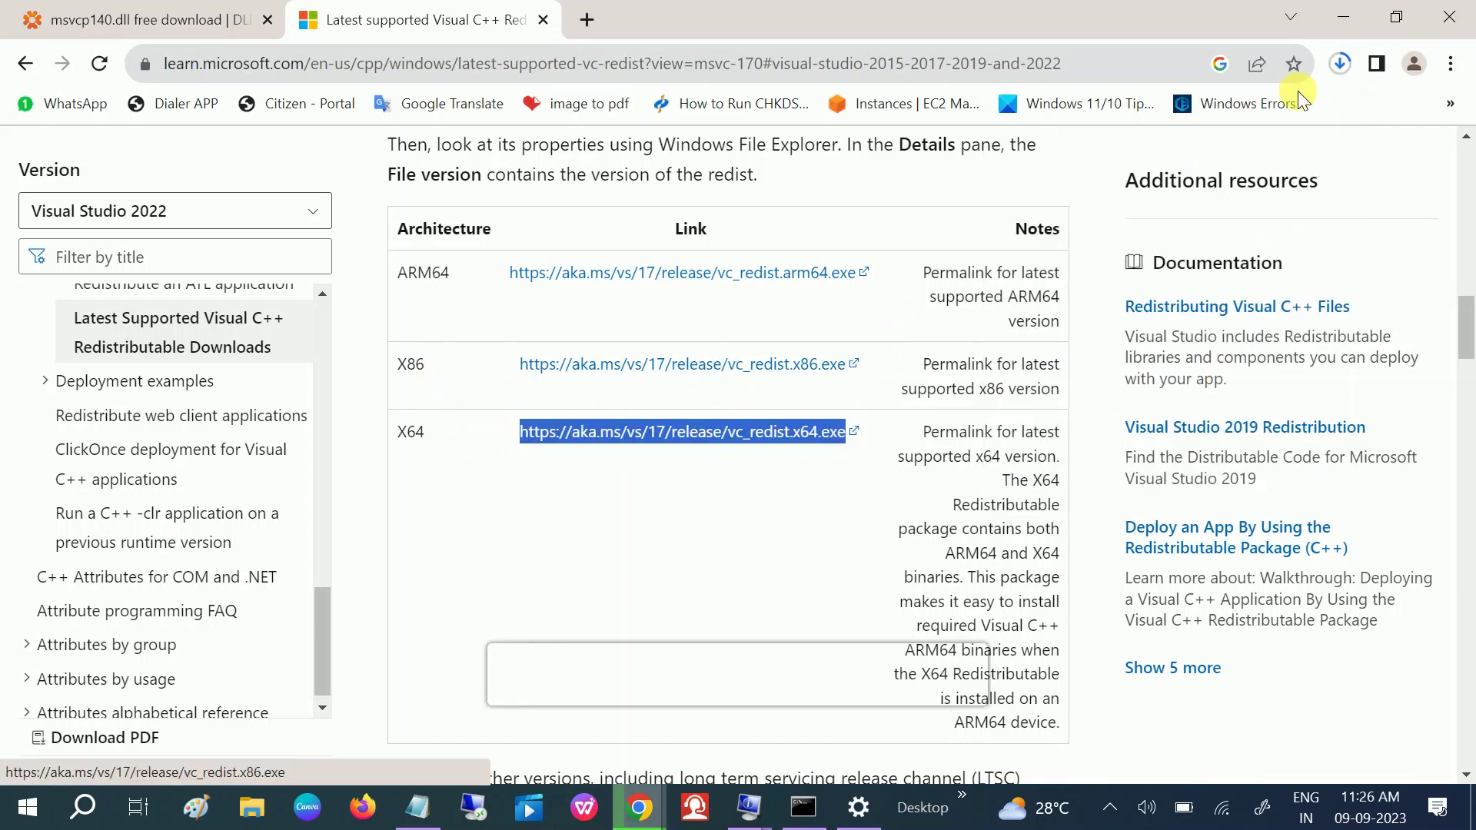
click(1340, 63)
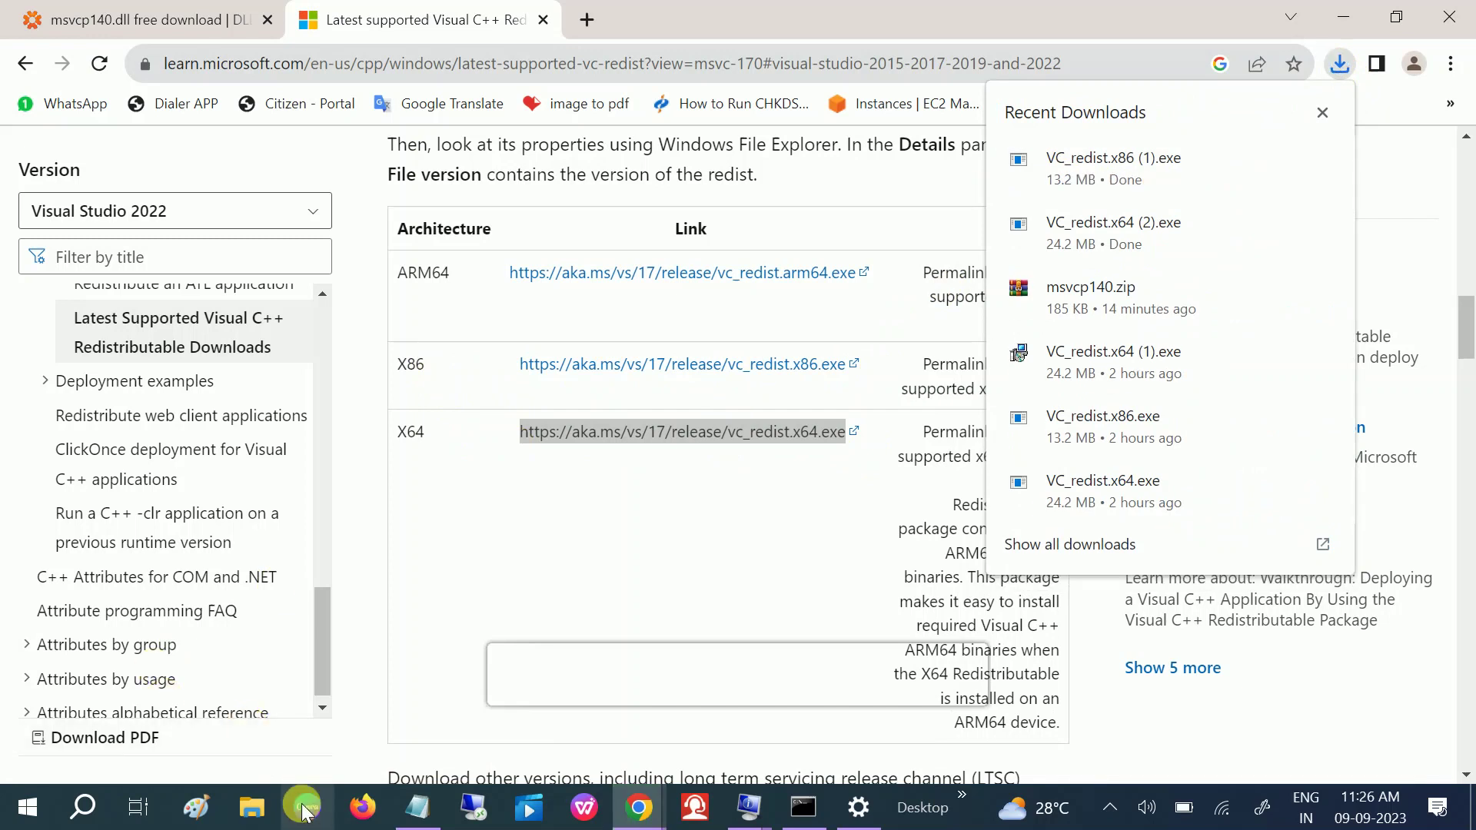
click(251, 809)
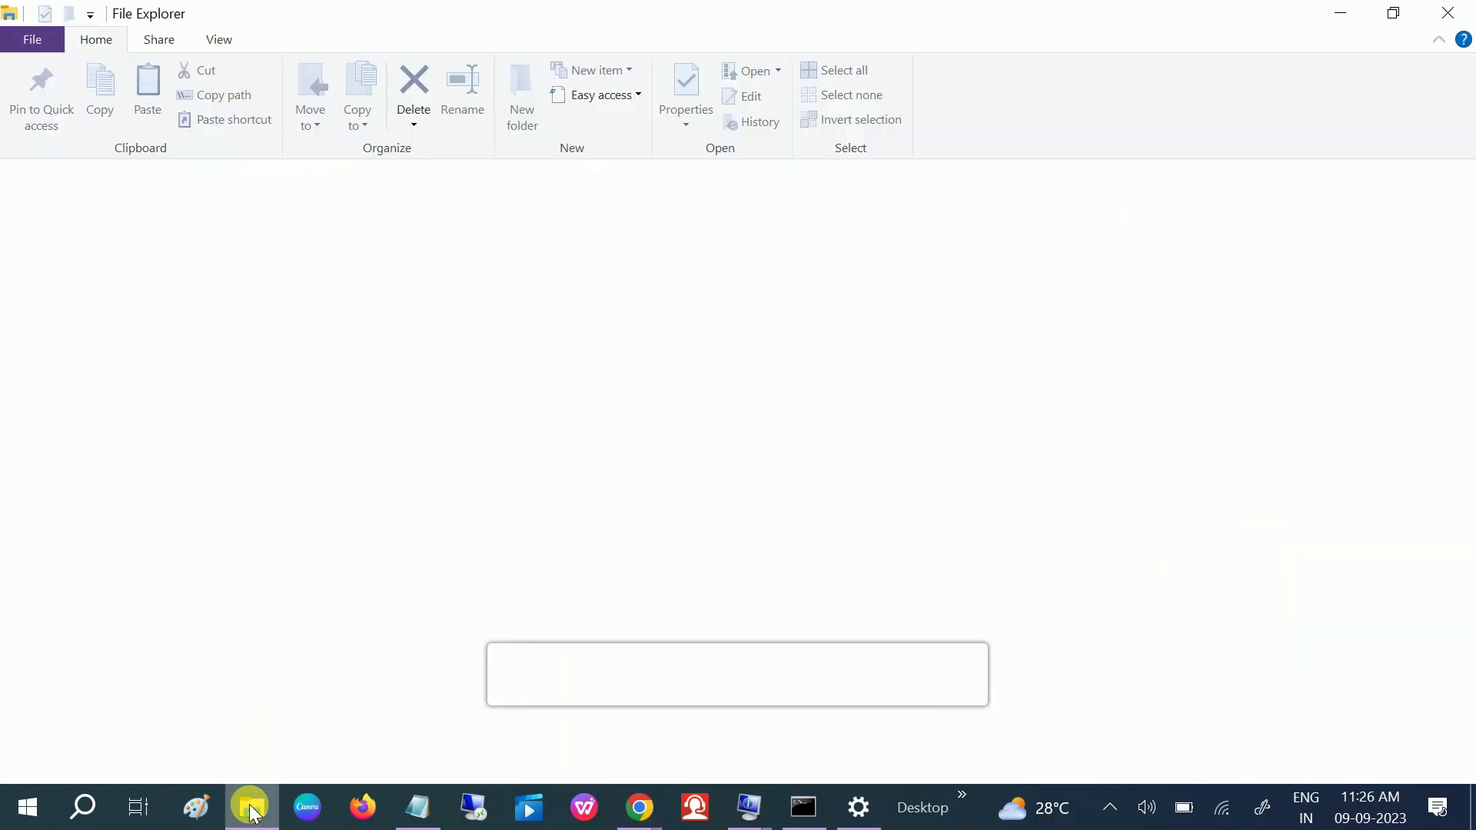
Step: Run VC_redist.x64 (2).exe from Downloads, then cancel the Repair/Uninstall setup
click(101, 385)
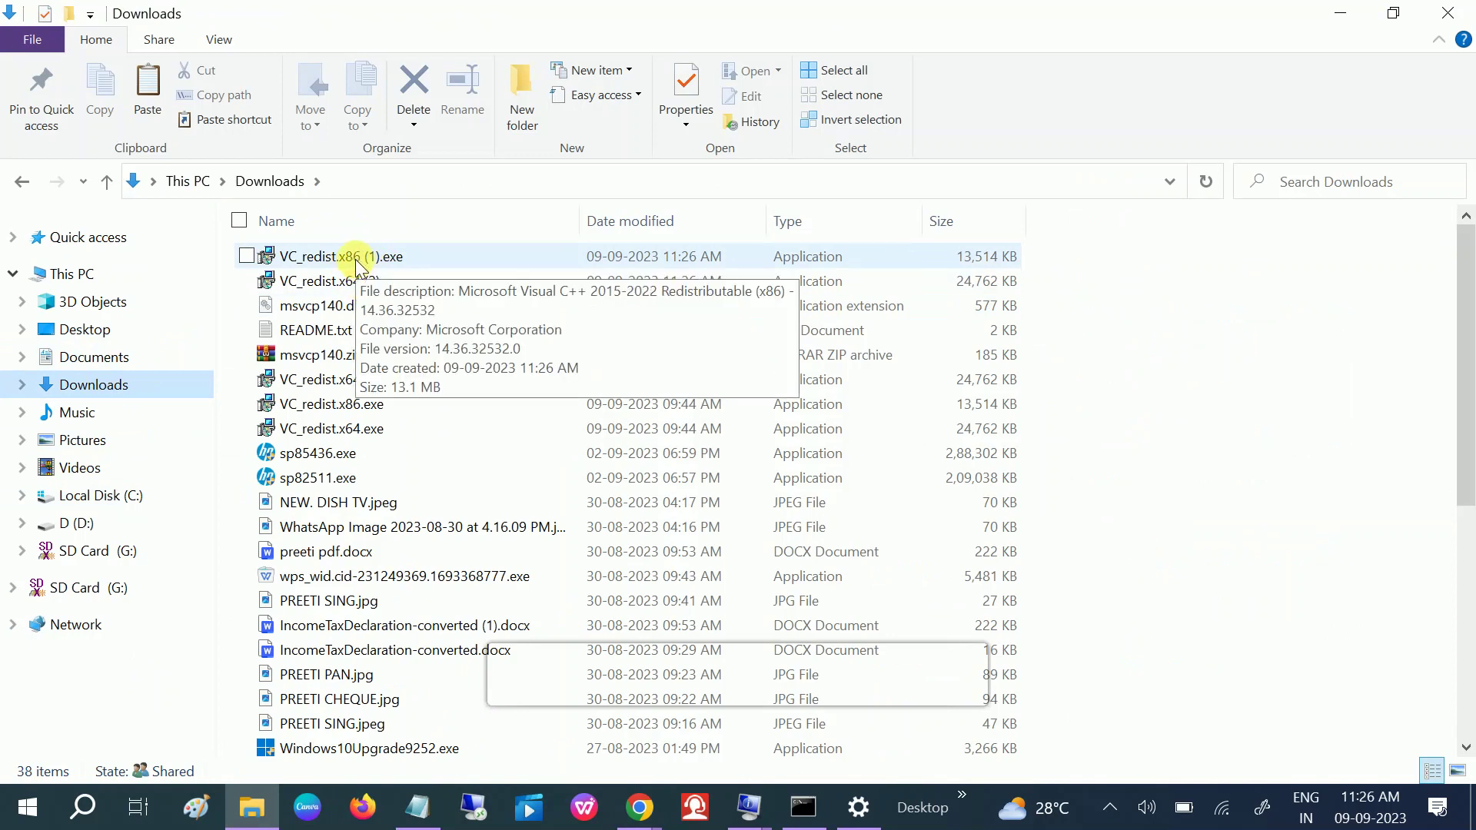
click(362, 283)
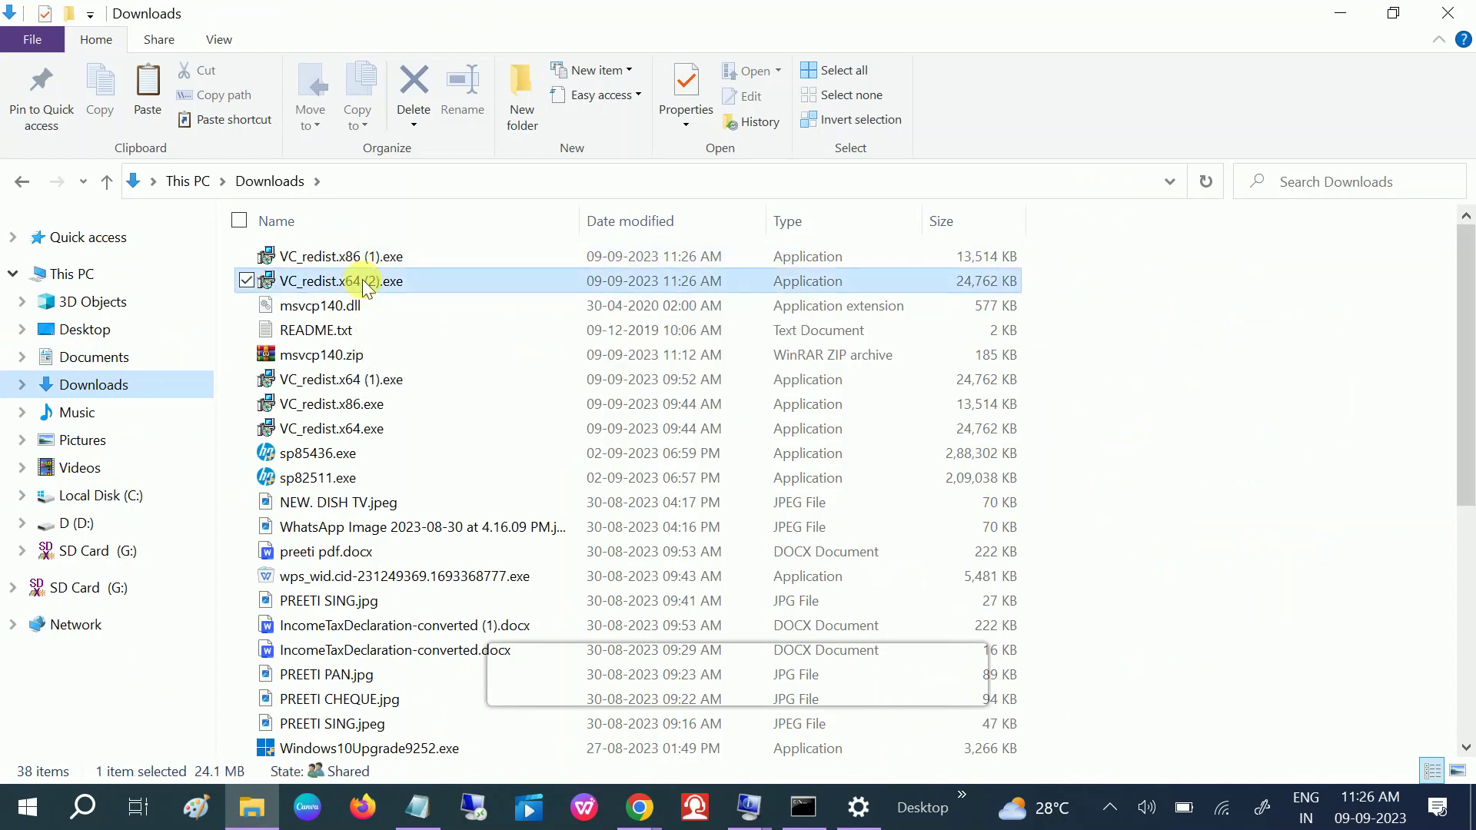
double_click(385, 285)
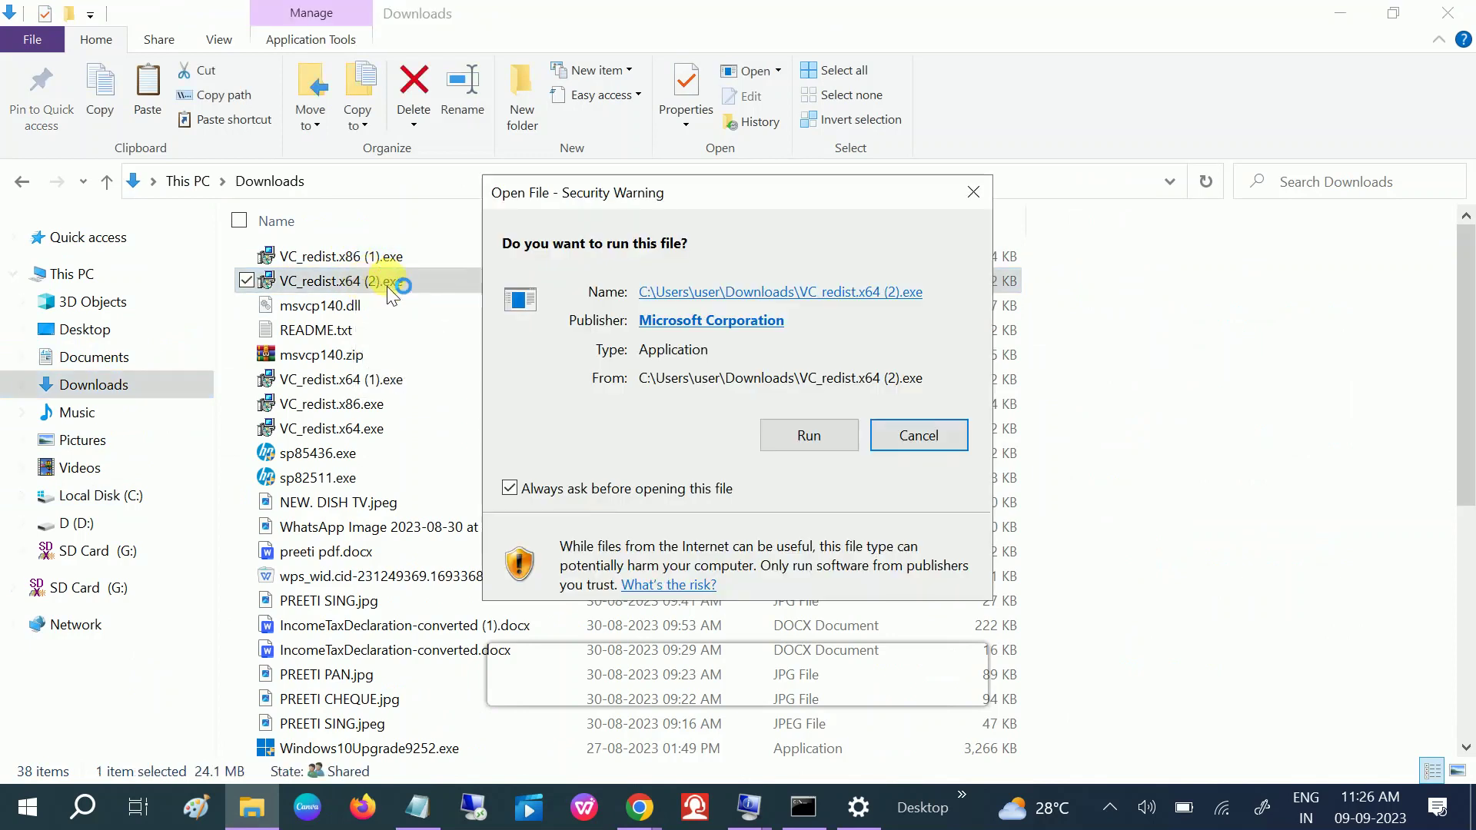
click(803, 437)
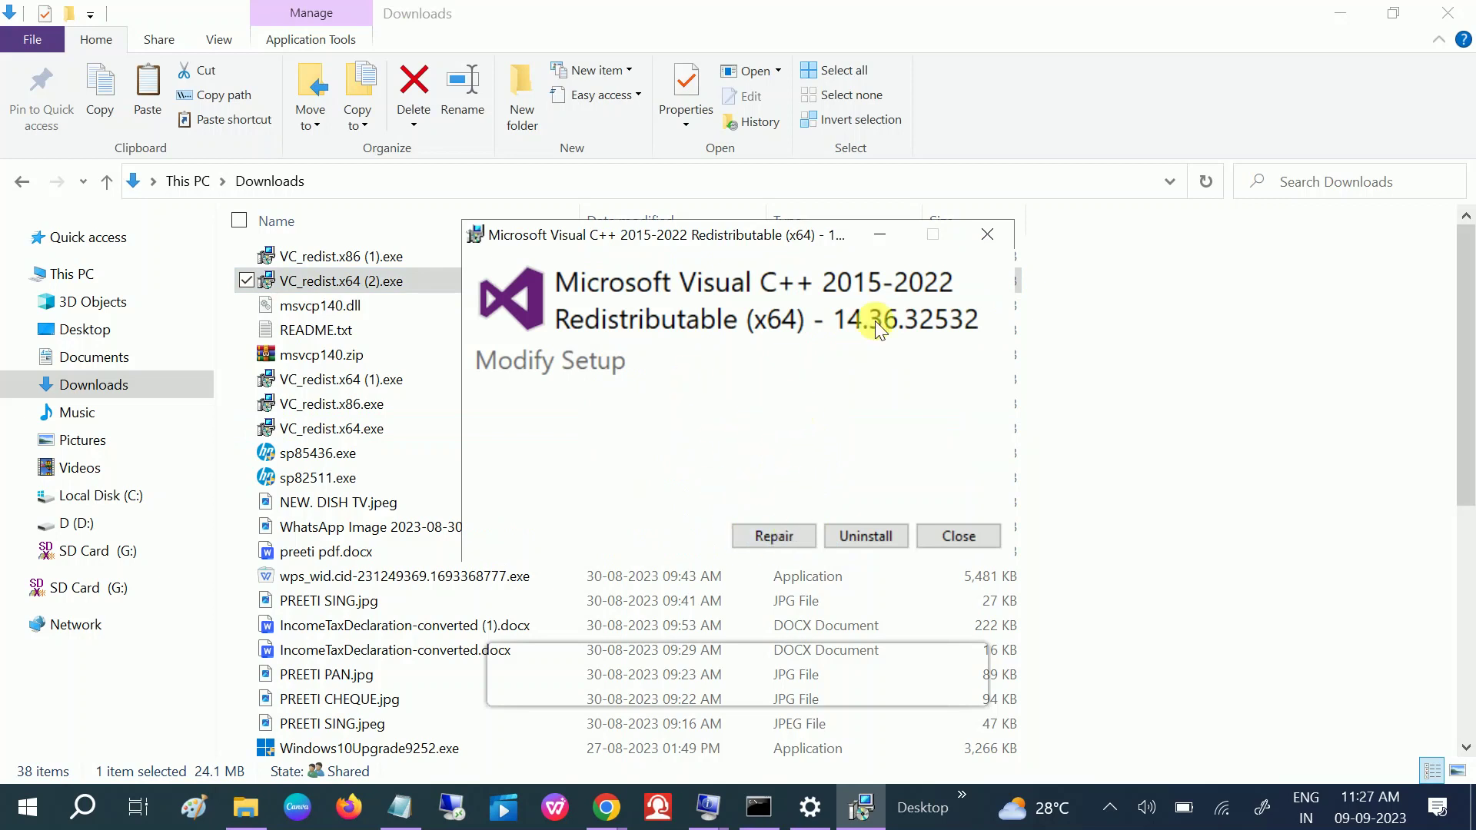
click(986, 235)
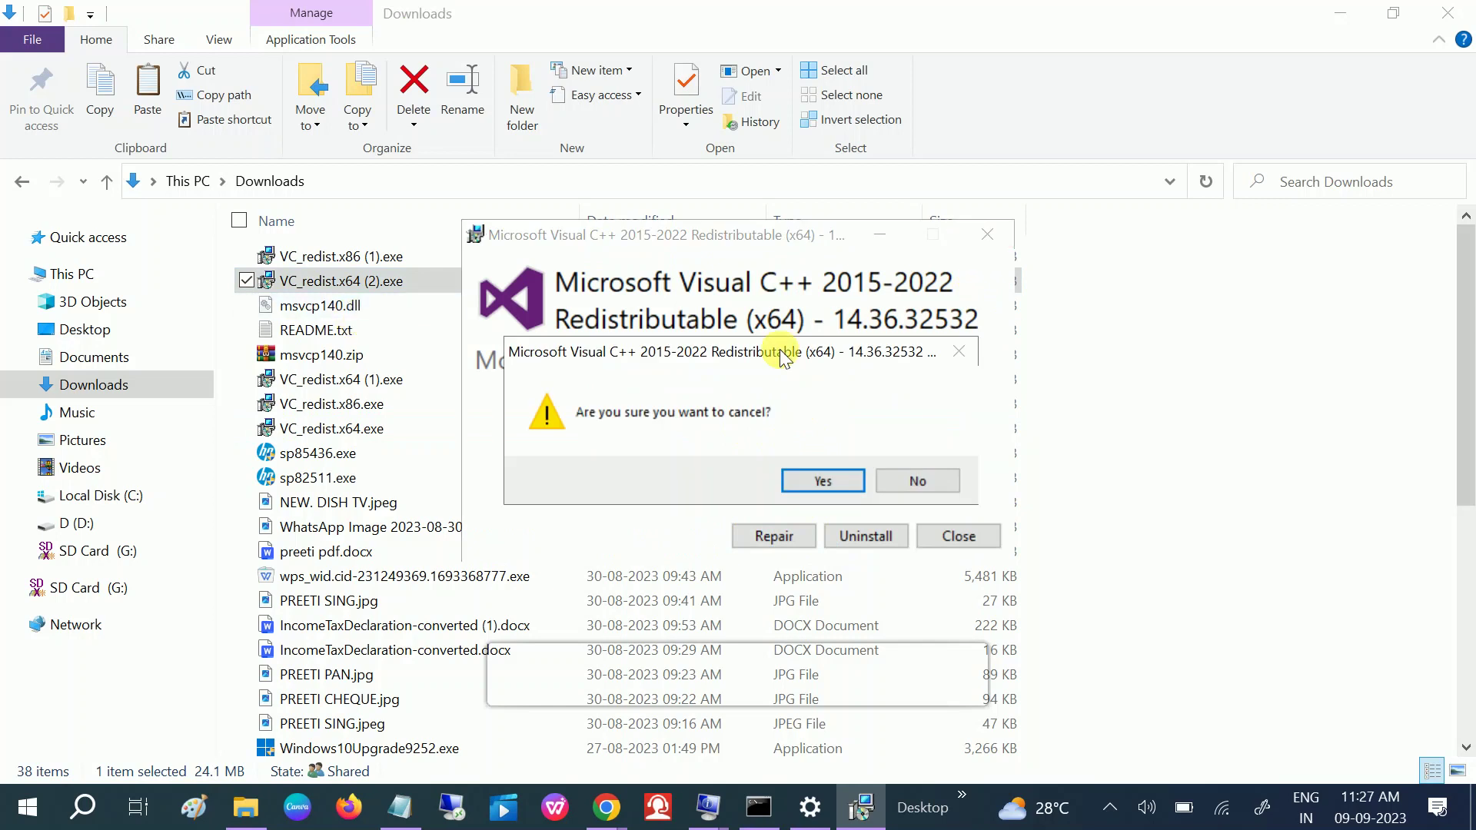
click(807, 481)
Step: Select the x86 and x64 installers in Downloads, then close File Explorer
click(338, 256)
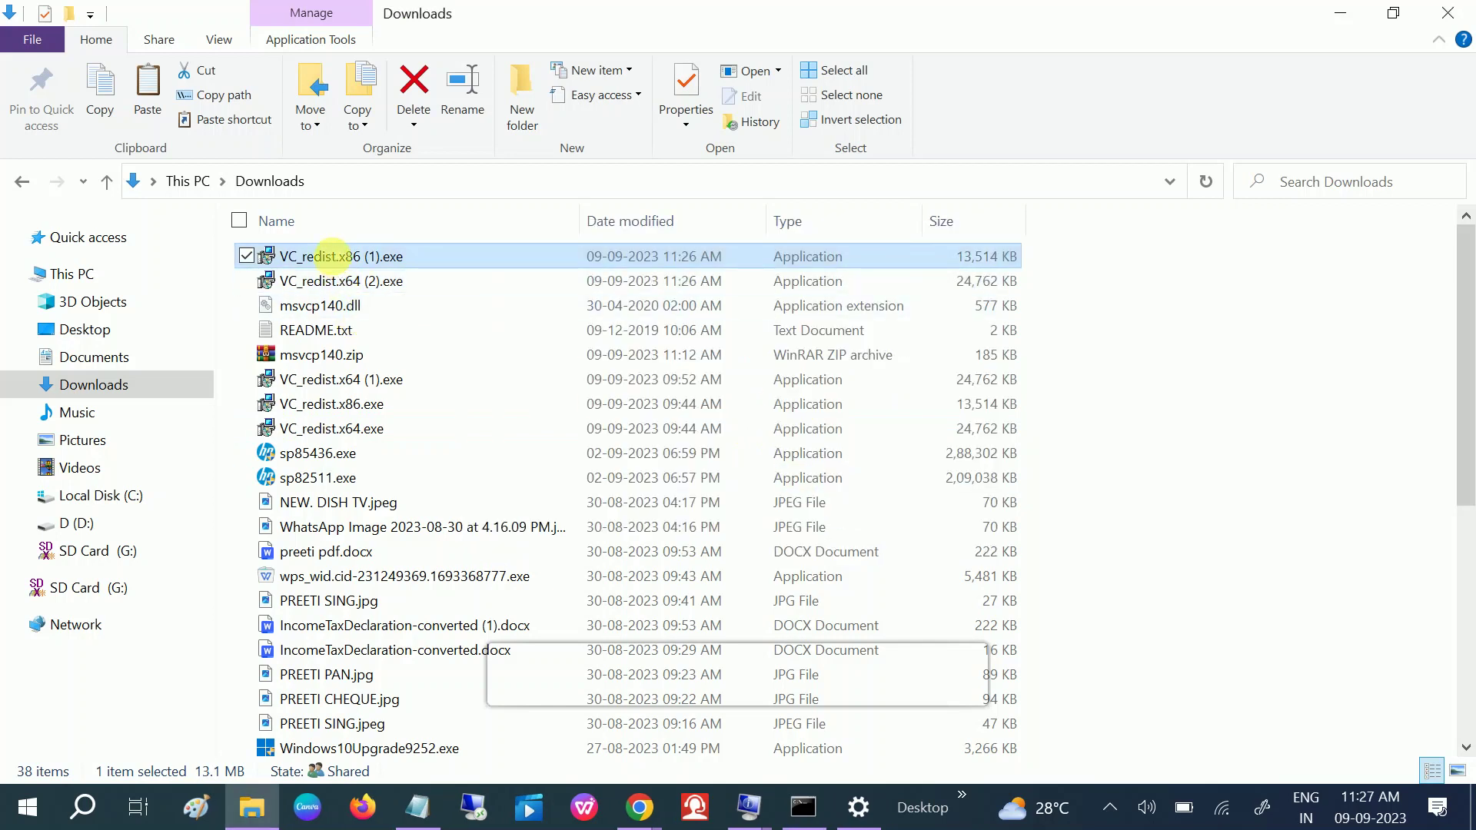
click(348, 284)
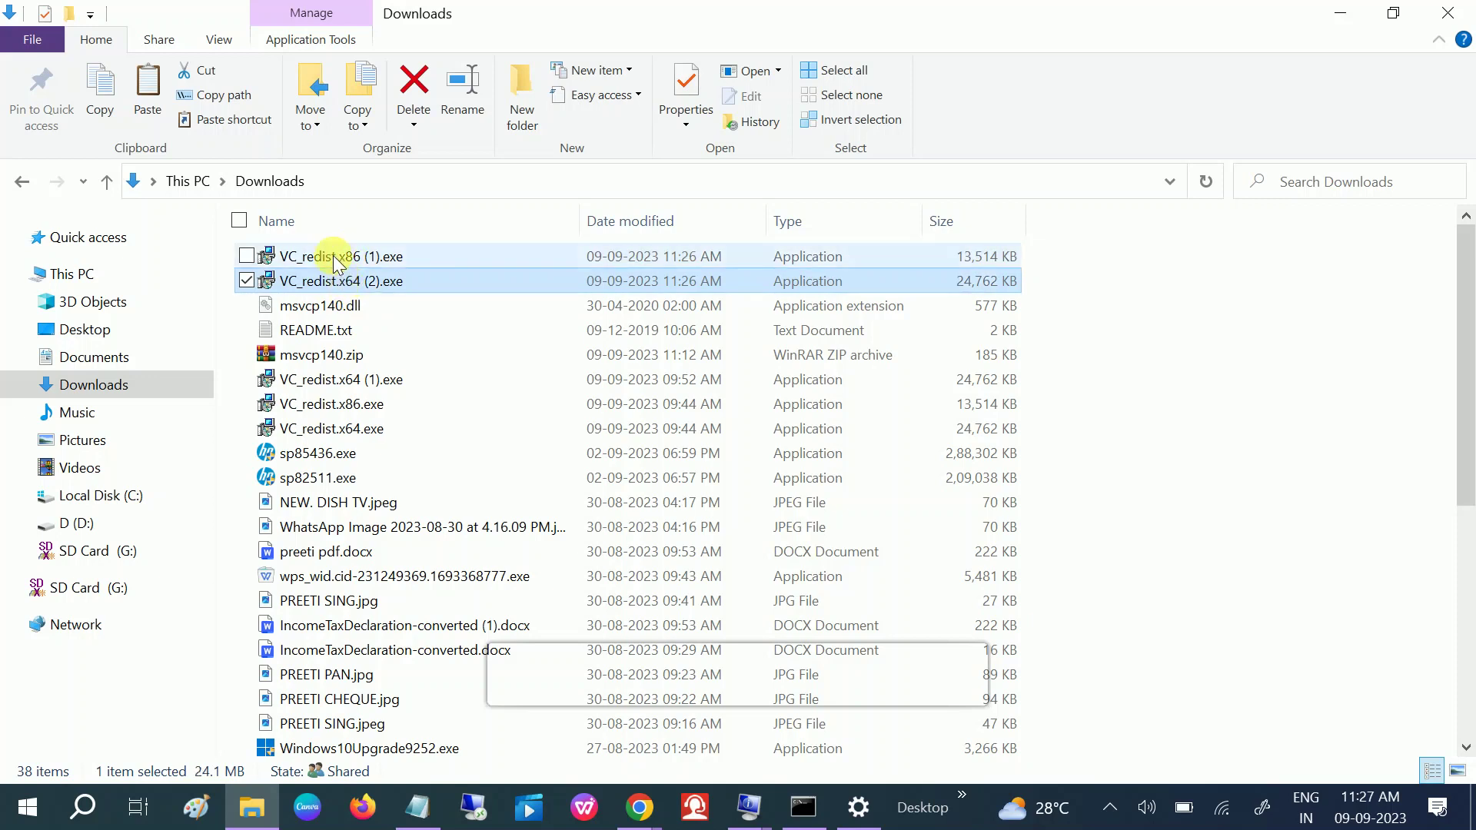
click(336, 264)
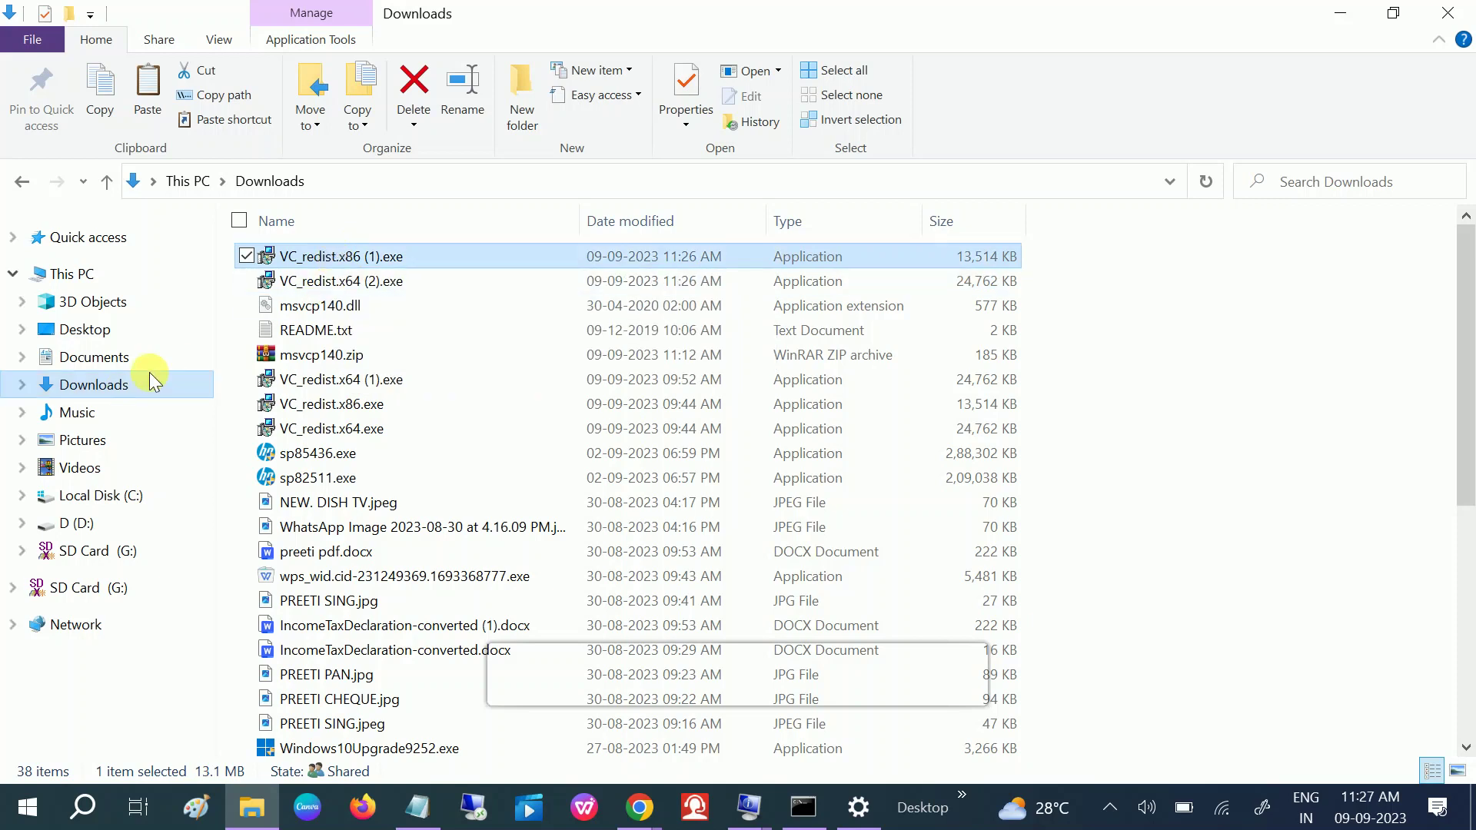
click(1447, 12)
Step: Close the Chrome window and refresh the empty desktop
click(1449, 16)
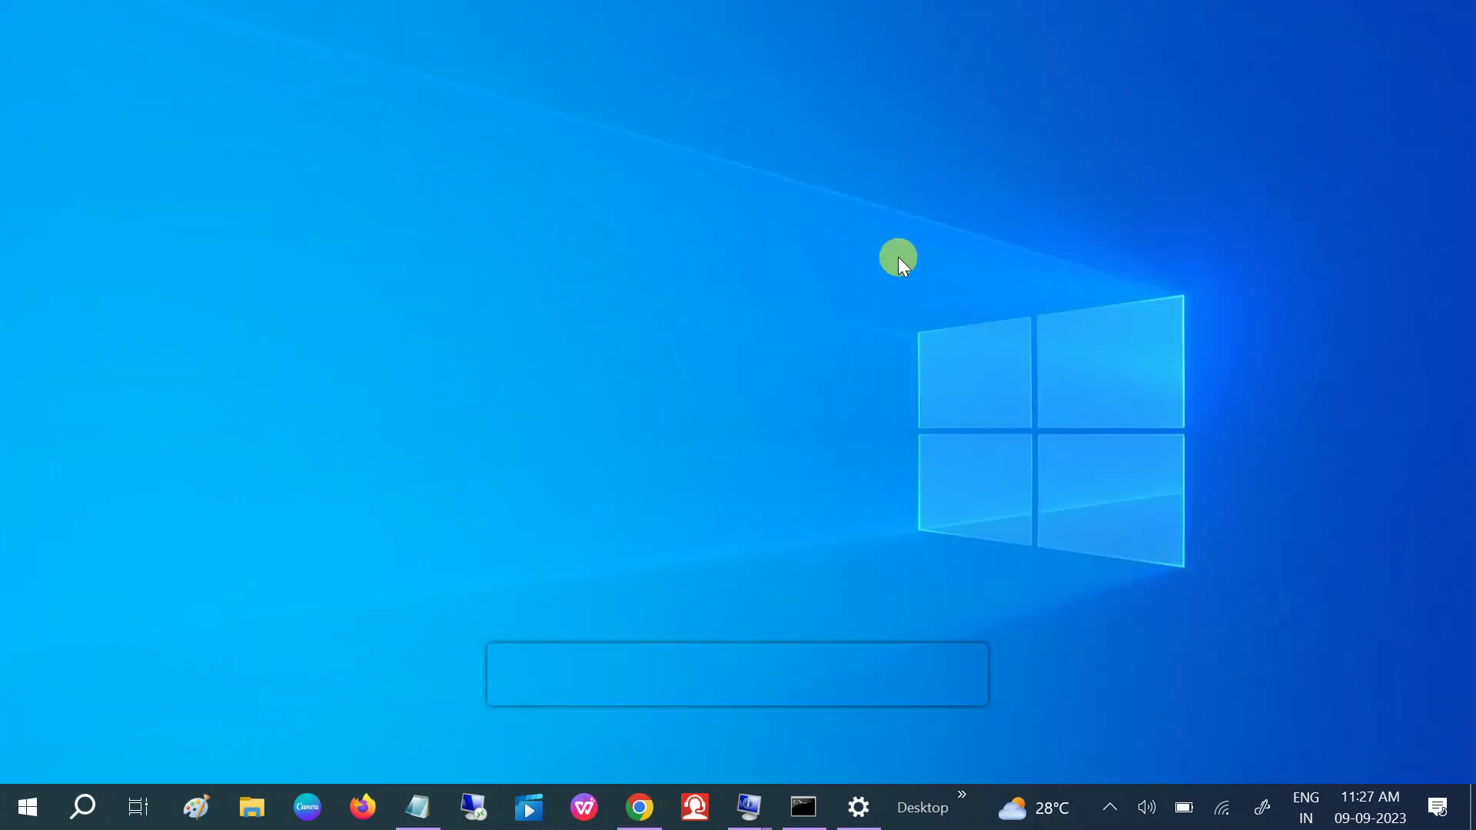
right_click(690, 348)
click(579, 413)
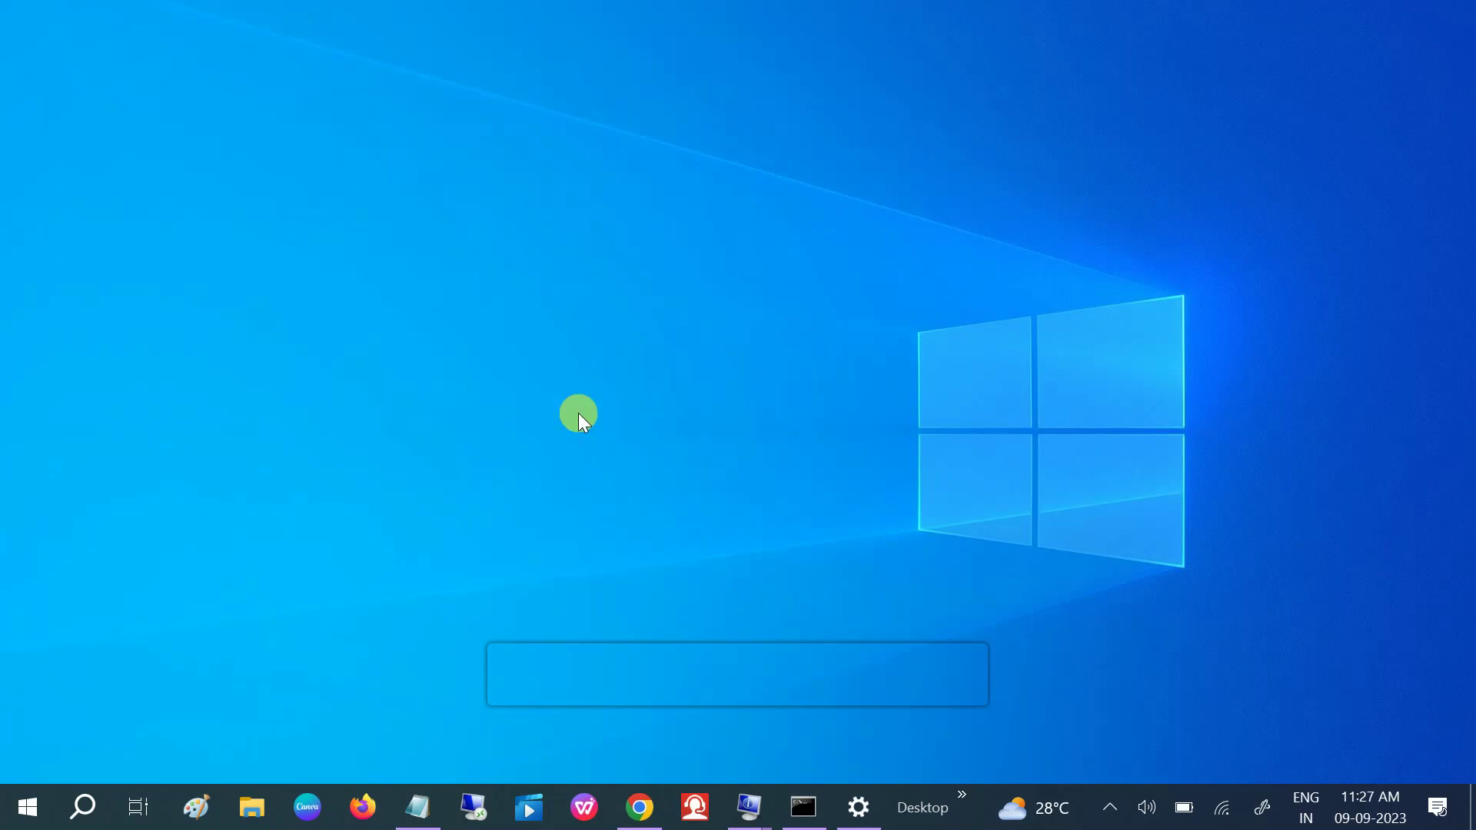